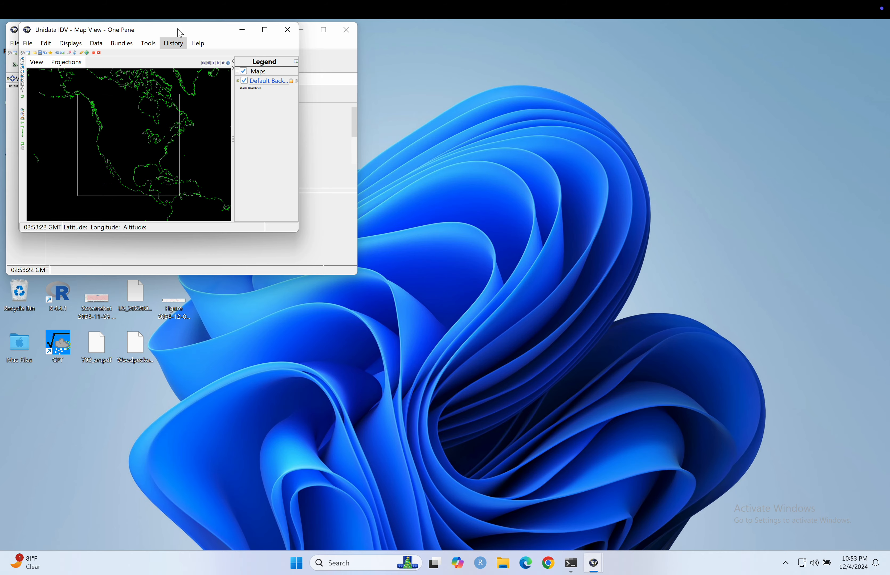
# Step: Arrange the Dashboard and the Map View windows side by side and enlarge the map window
pyautogui.moveTo(178, 30); pyautogui.dragTo(686, 48)
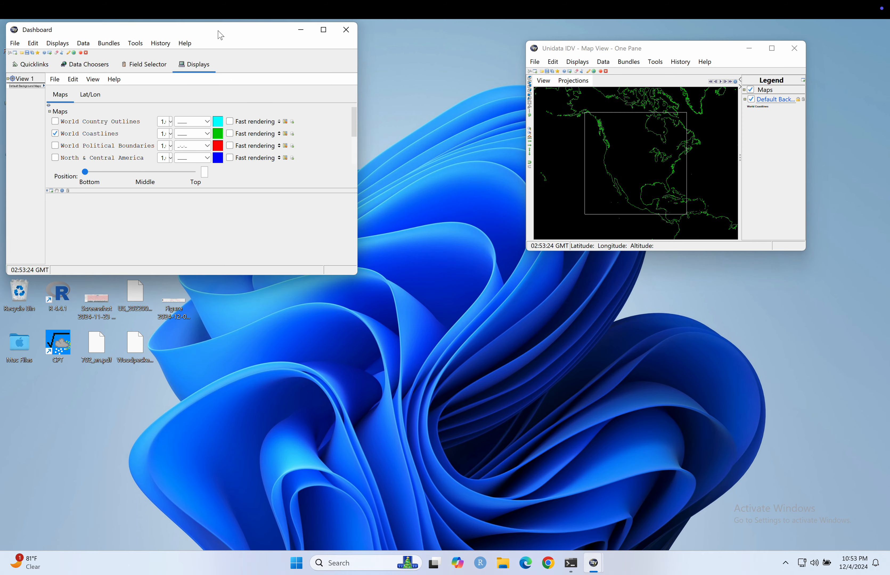
pyautogui.moveTo(218, 33); pyautogui.dragTo(288, 44)
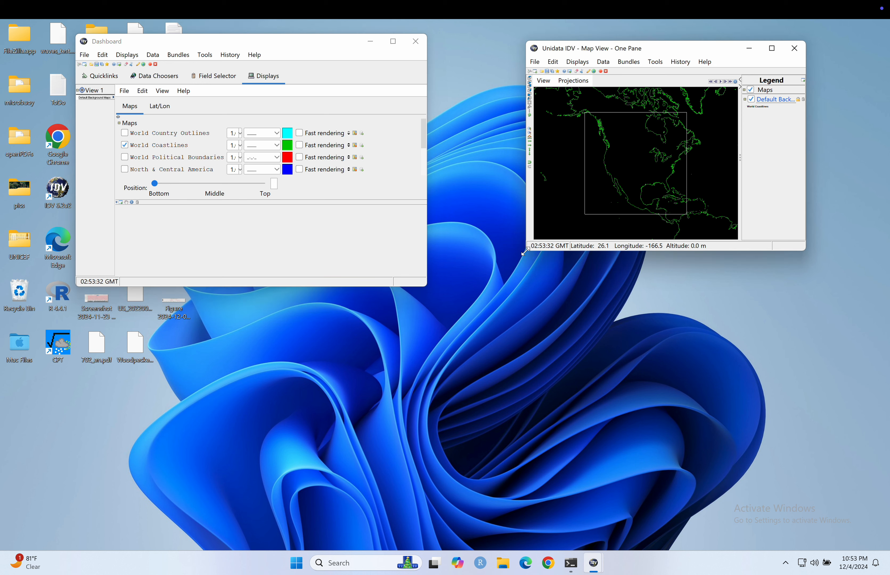
pyautogui.moveTo(527, 250); pyautogui.dragTo(449, 301)
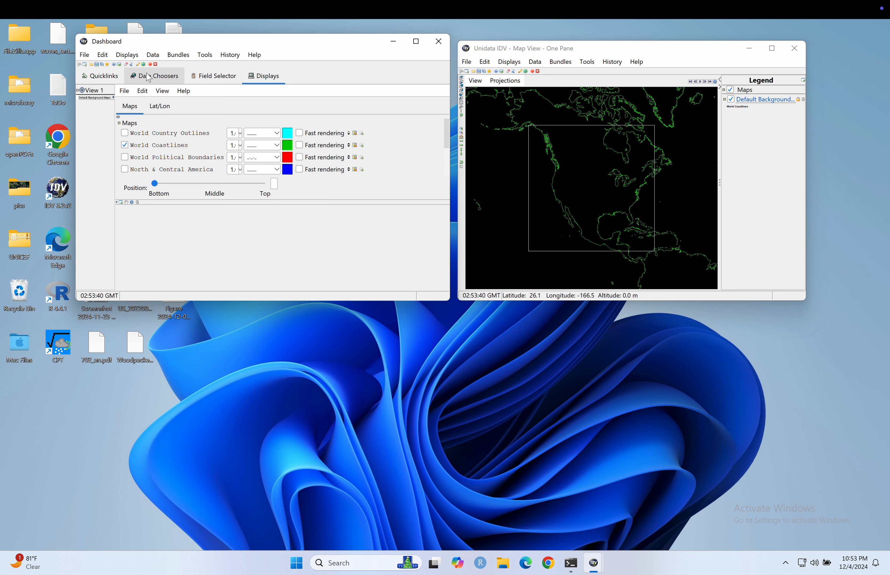
# Step: Browse the data catalogs to the Wave Watch III (WW3) folder within Unidata's Forecast Model Data
pyautogui.click(159, 77)
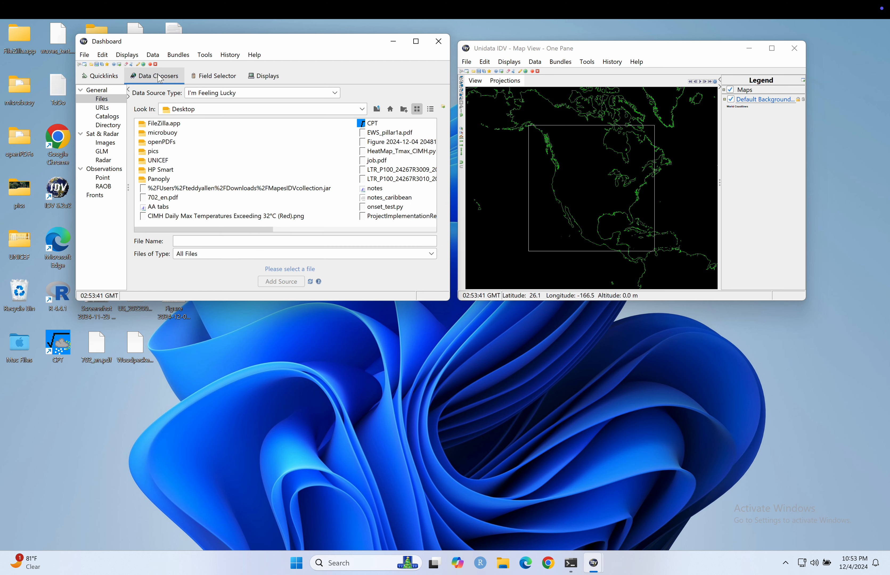
pyautogui.click(110, 117)
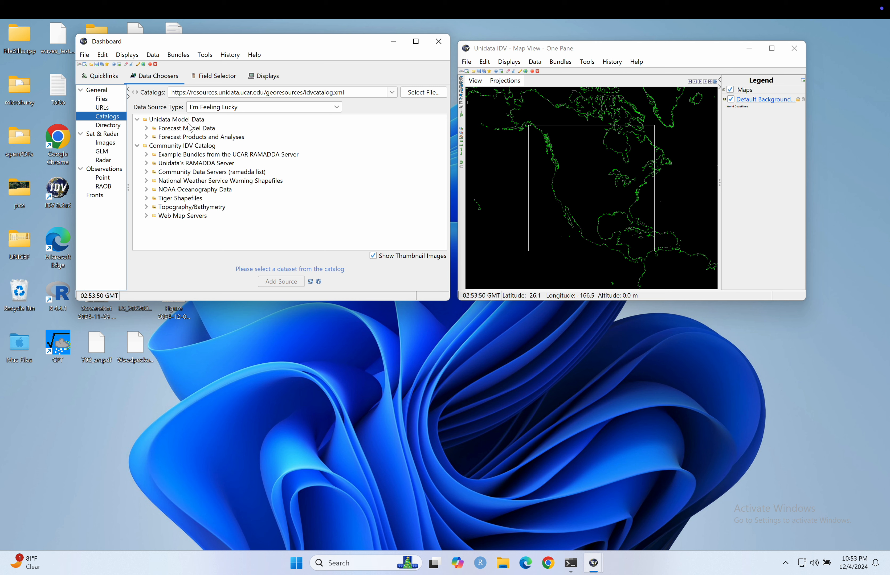
pyautogui.click(146, 138)
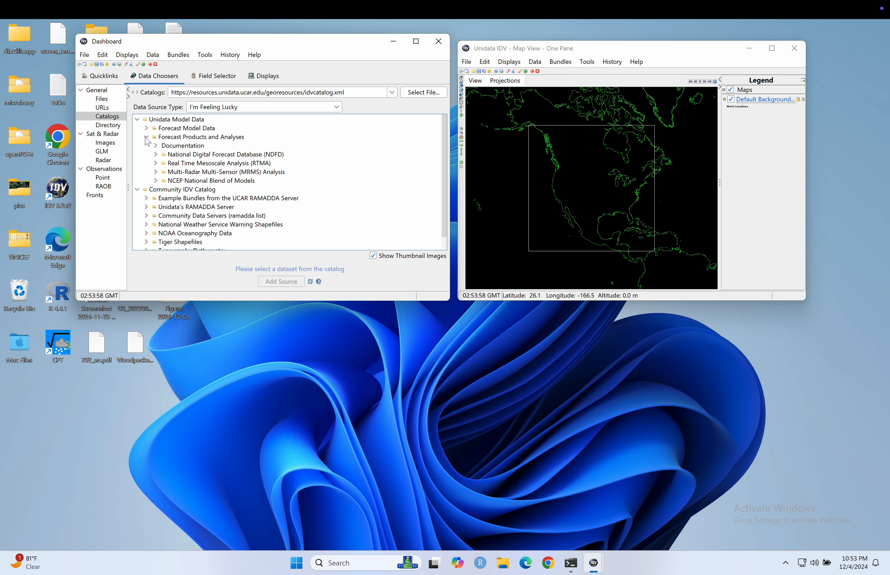
pyautogui.click(146, 128)
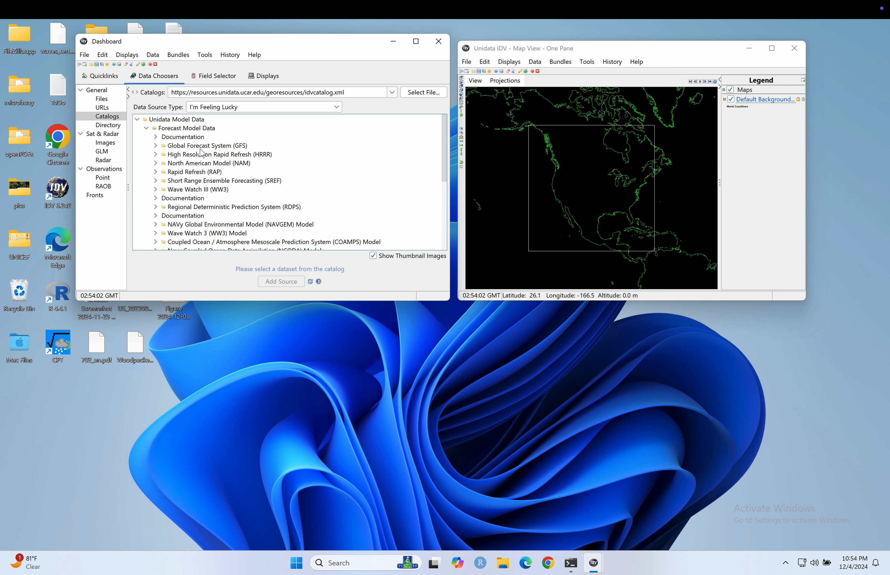
pyautogui.click(155, 190)
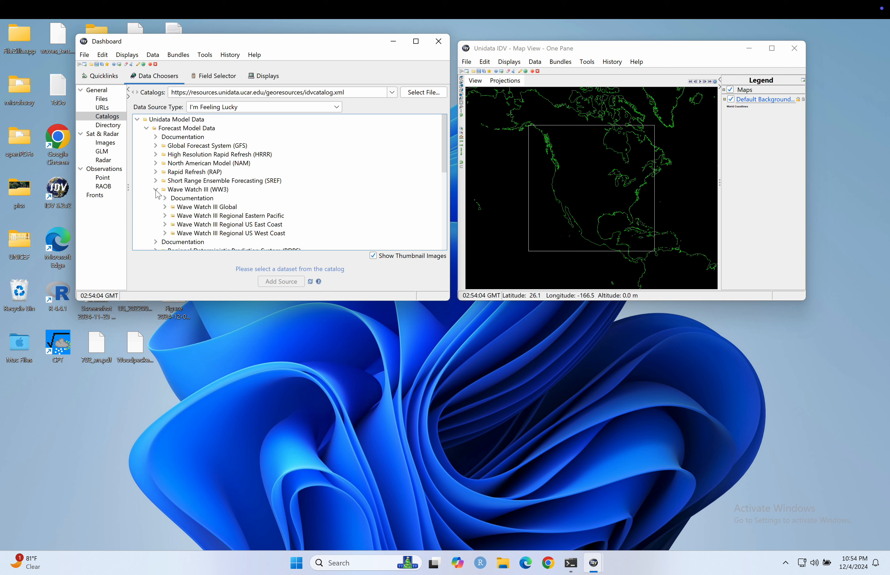
# Step: Add the Latest Collection for Wave Watch III Global as a data source
pyautogui.scroll(-1, 229, 193)
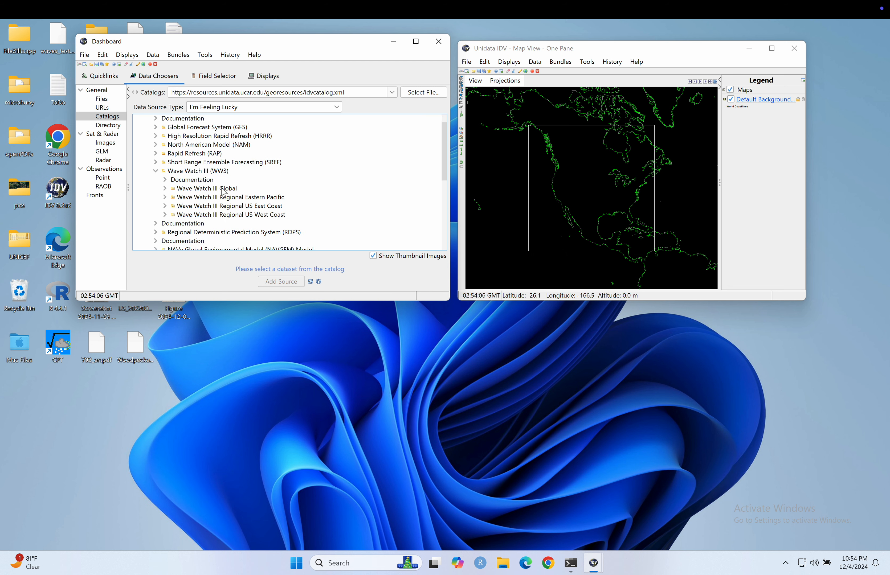
pyautogui.click(206, 189)
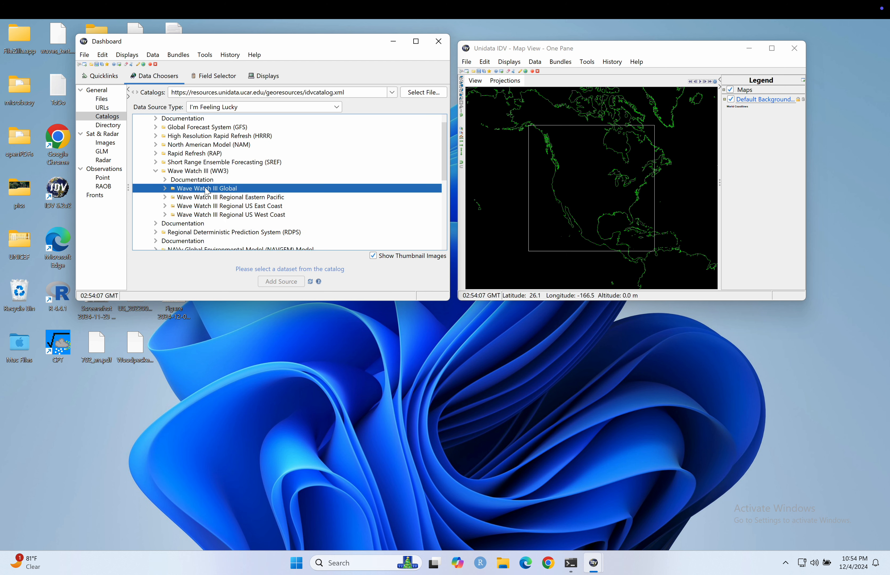
pyautogui.click(165, 188)
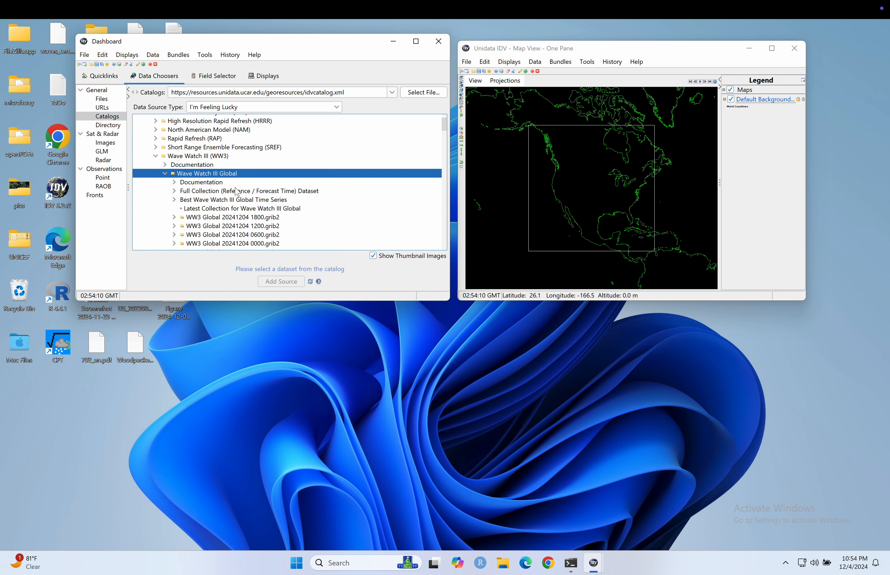
pyautogui.scroll(-1, 236, 193)
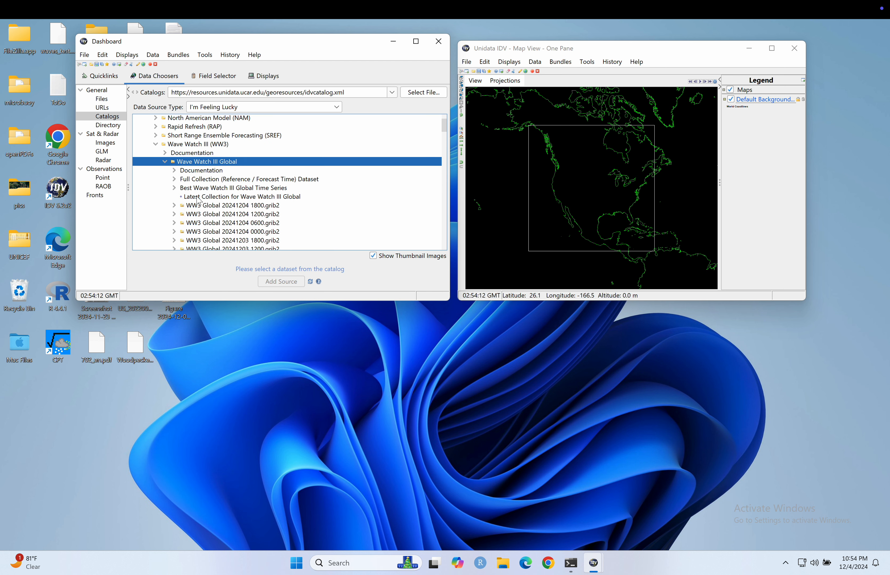
pyautogui.click(249, 198)
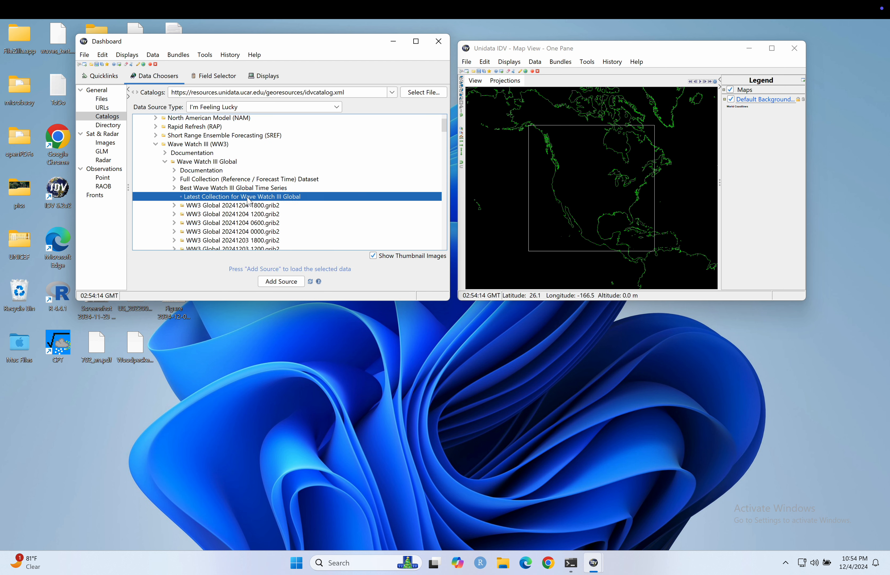
pyautogui.click(291, 285)
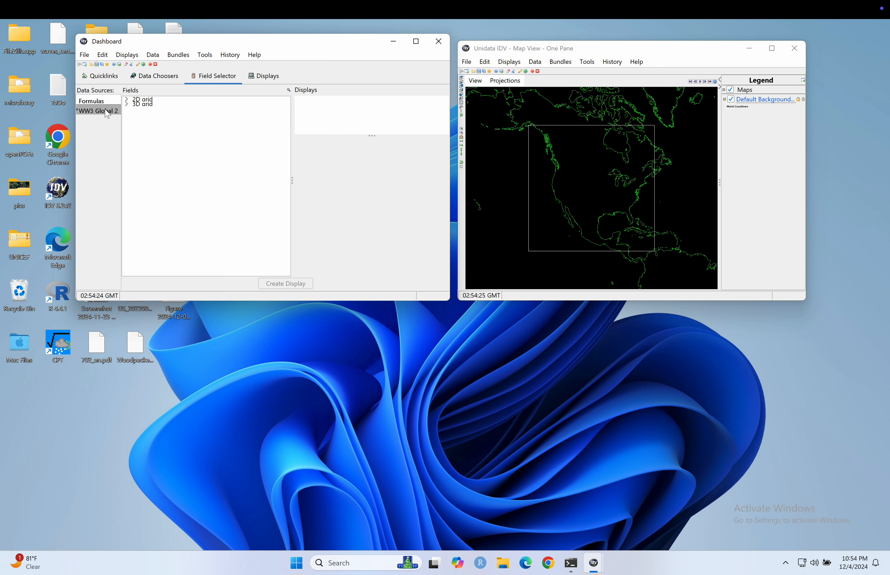
# Step: Expand the 2D and 3D grid fields and select the 2D significant height of combined wind waves and swell
pyautogui.click(127, 100)
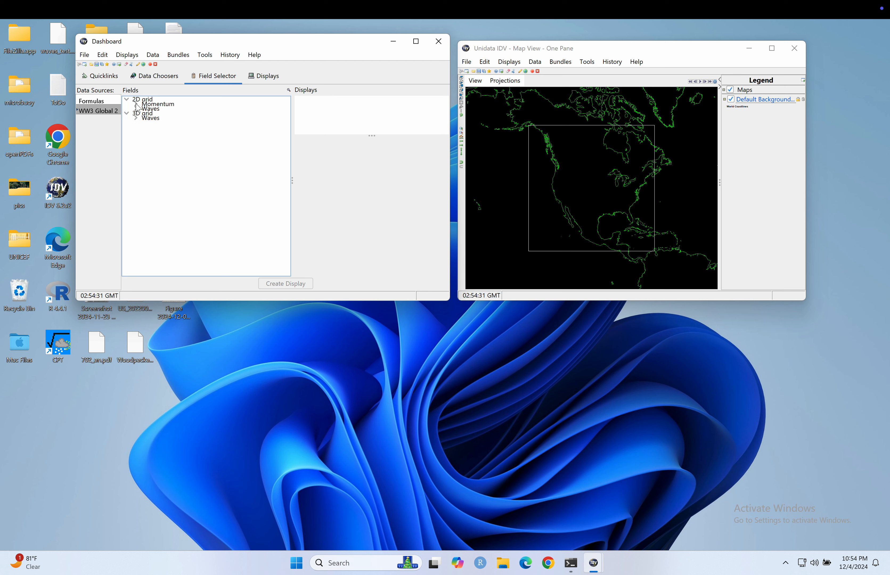
pyautogui.click(136, 104)
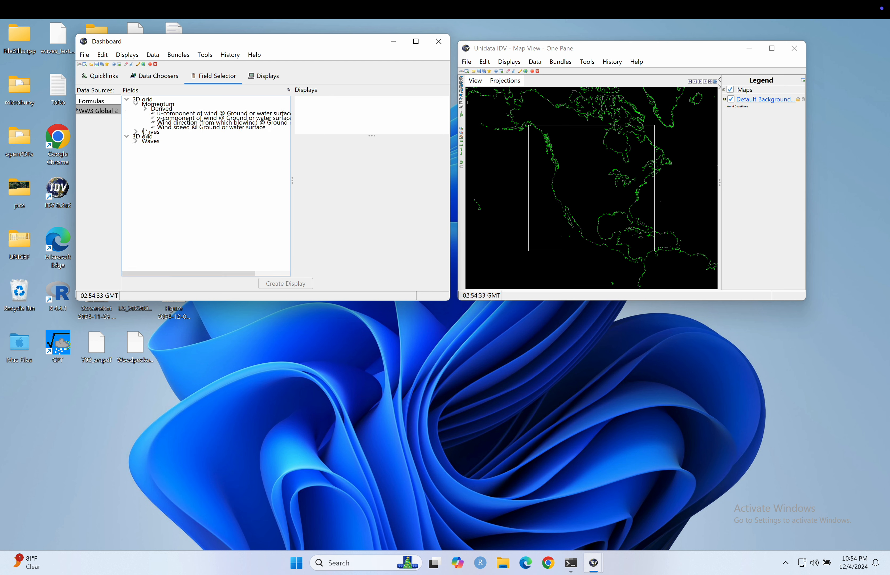
pyautogui.click(136, 132)
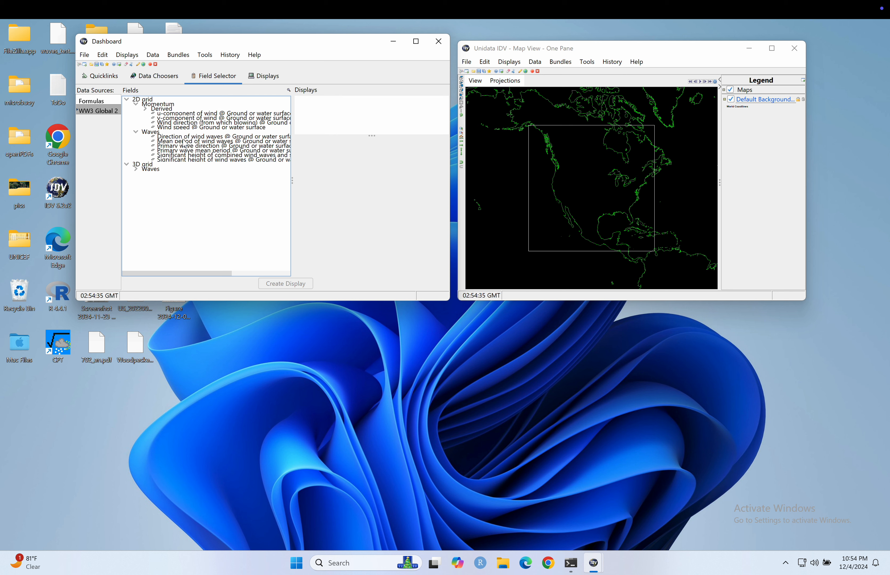
pyautogui.click(136, 170)
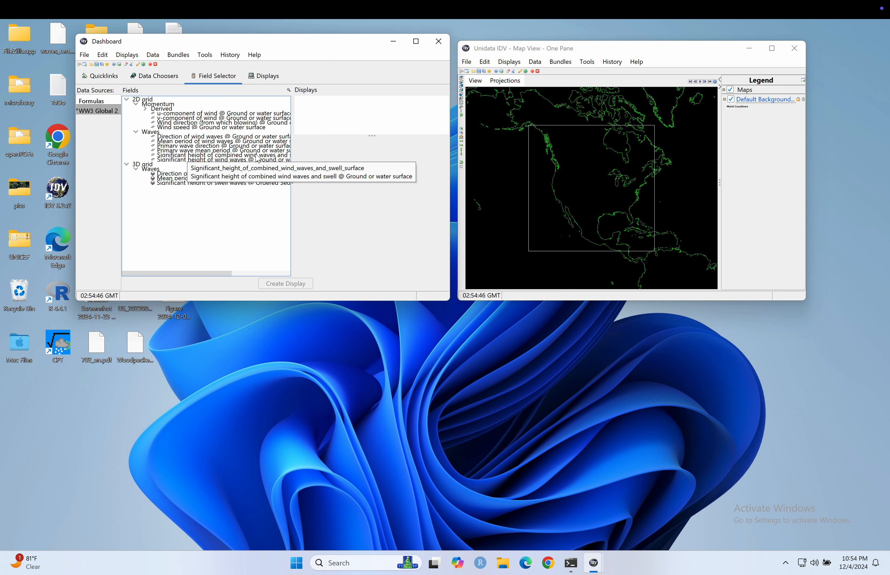
pyautogui.click(229, 155)
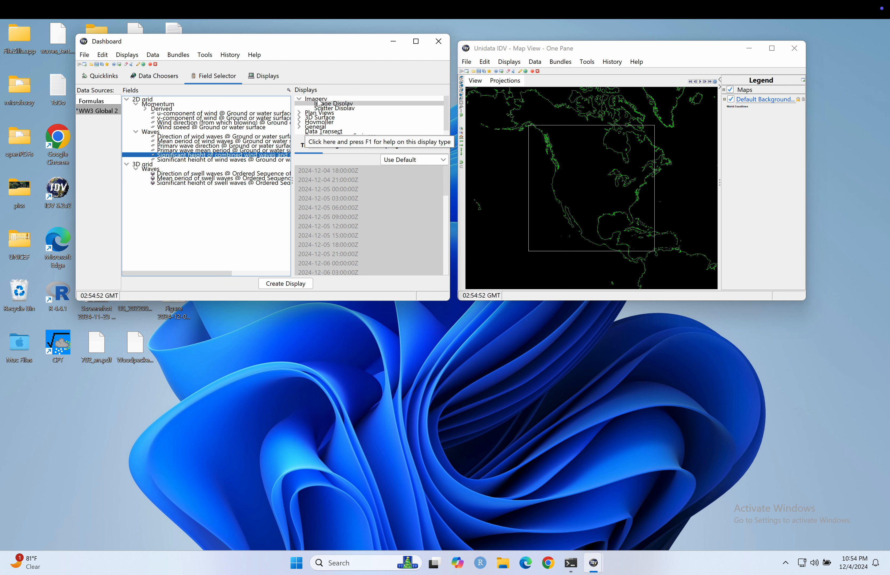
# Step: Choose the Color-Filled Contour Plan View display for the wave height field, keeping the default times
pyautogui.click(299, 101)
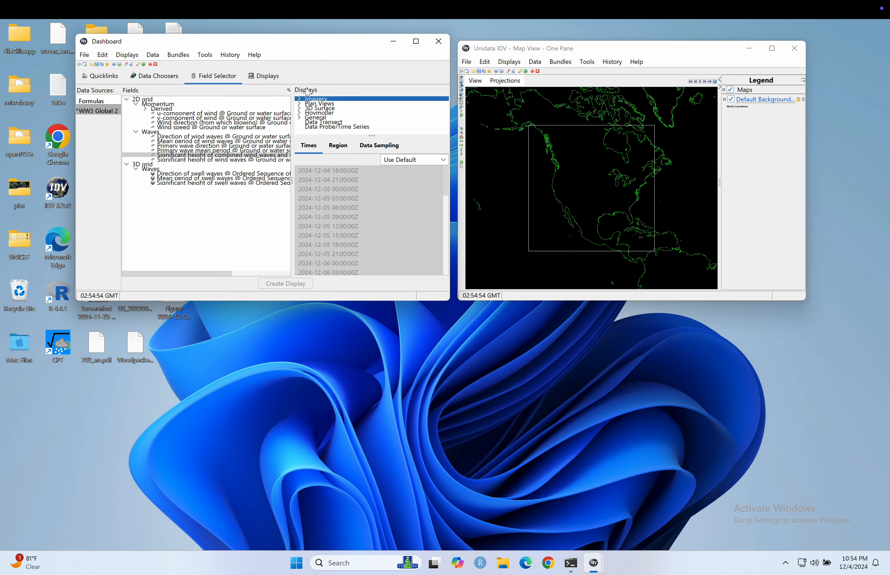
pyautogui.click(300, 107)
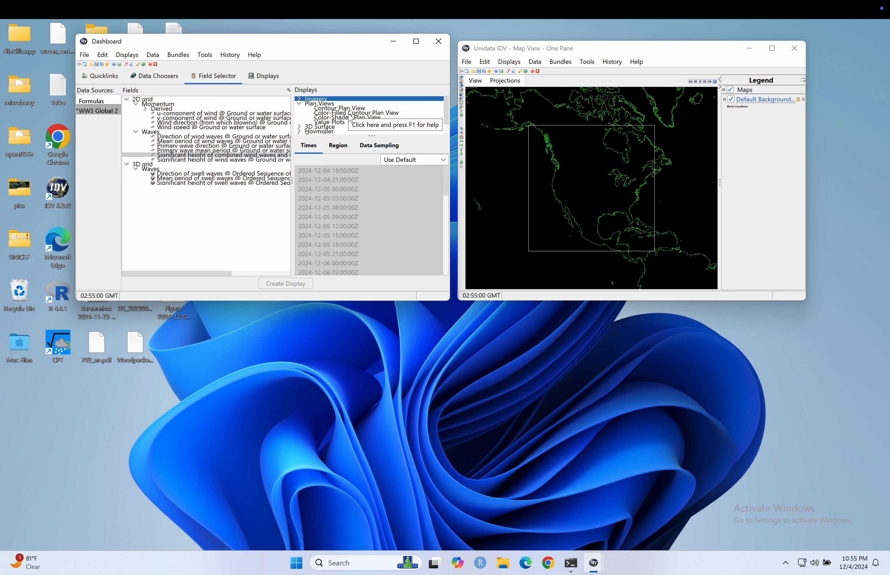
pyautogui.click(331, 114)
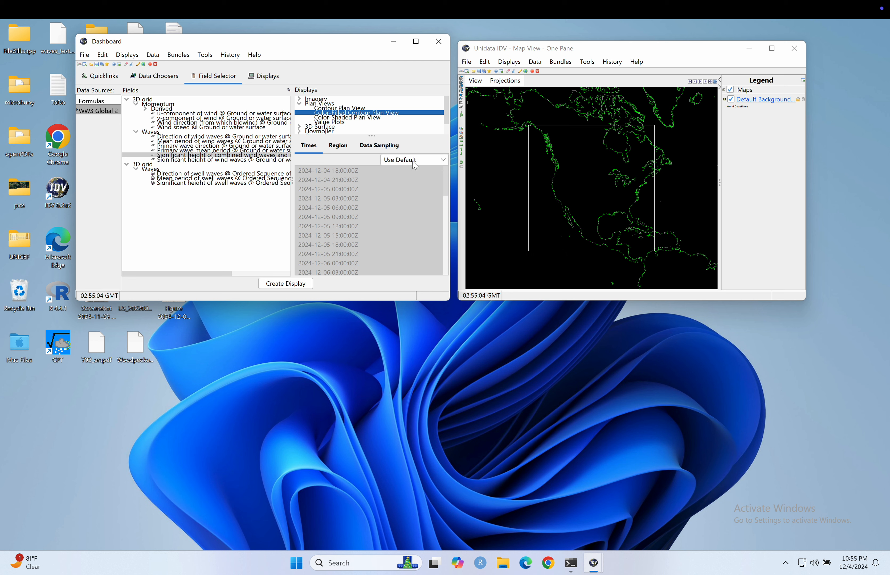
pyautogui.click(398, 162)
pyautogui.click(398, 162)
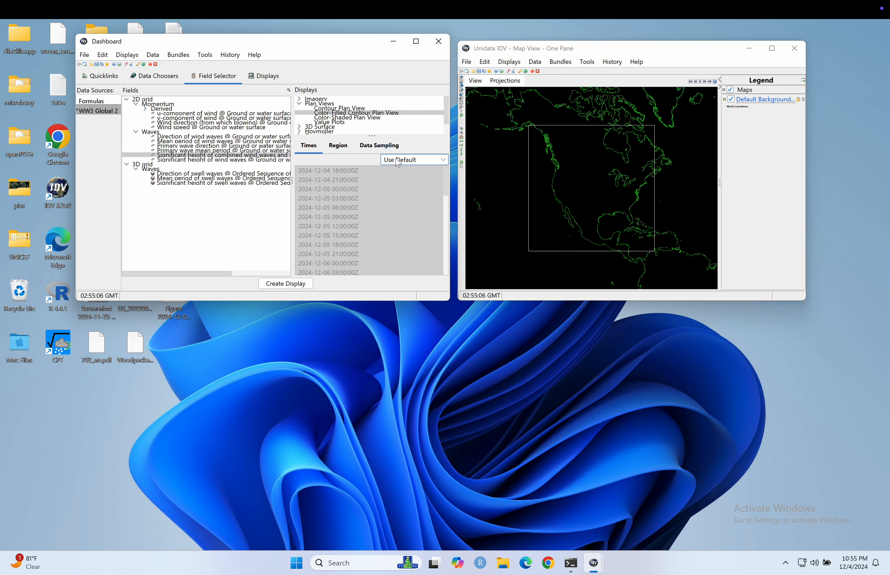
pyautogui.scroll(-10, 364, 207)
pyautogui.scroll(10, 364, 206)
# Step: Restrict the data to a selected region covering the Caribbean and western Atlantic, and create the display
pyautogui.click(338, 146)
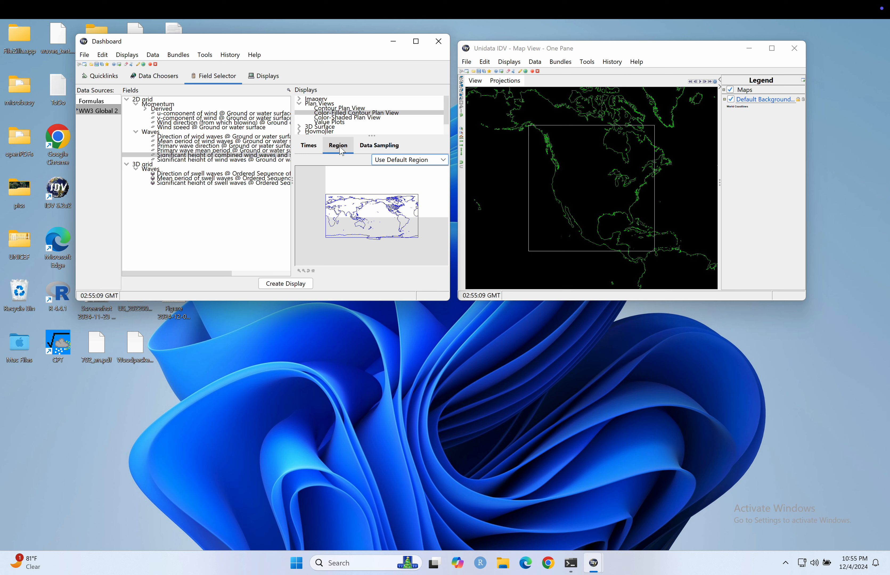
pyautogui.click(413, 163)
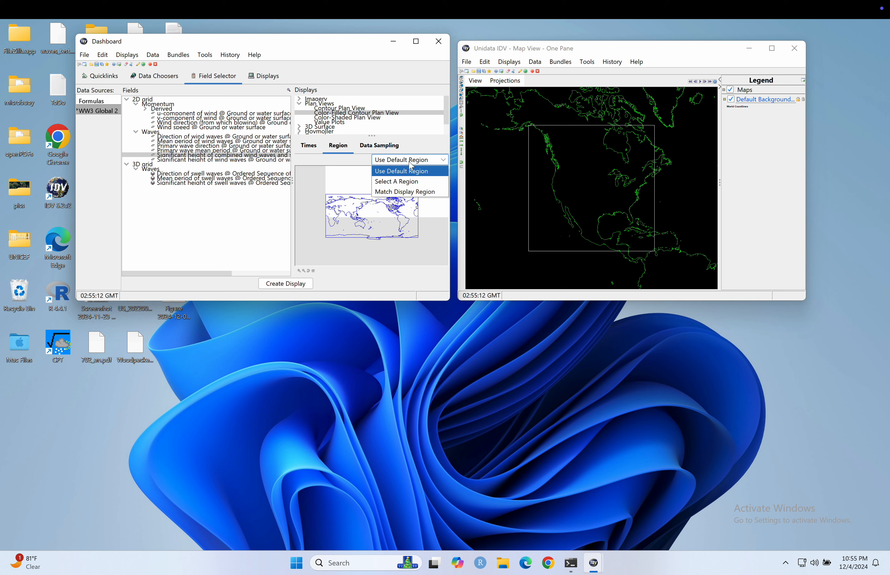
pyautogui.click(405, 182)
pyautogui.click(313, 270)
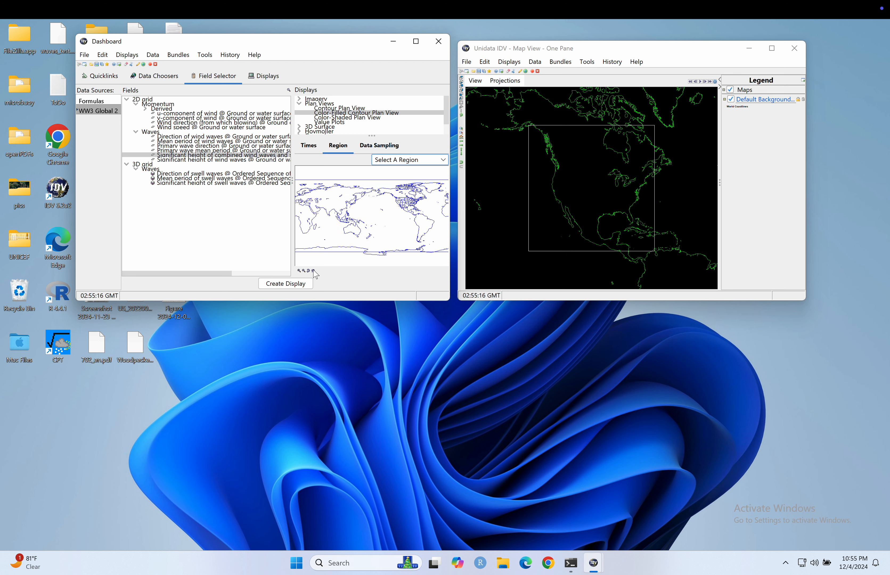
pyautogui.click(302, 271)
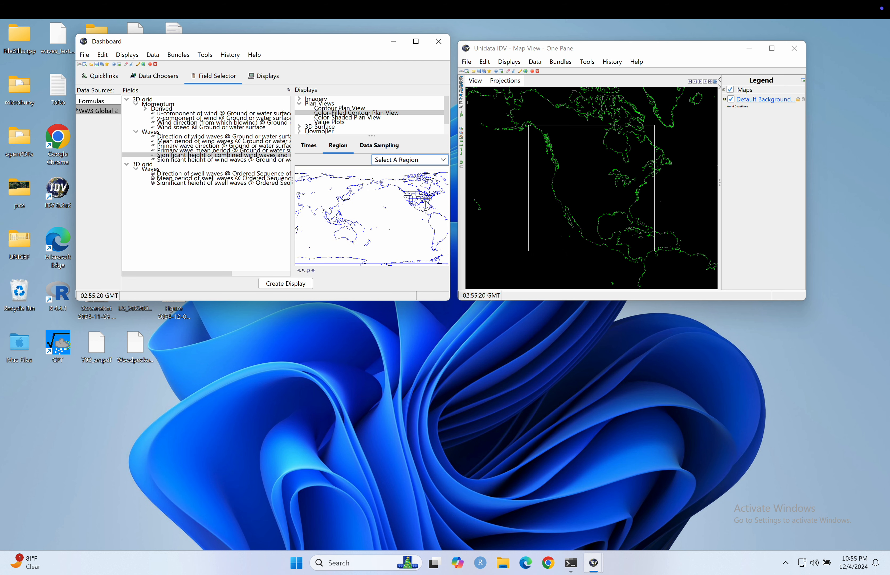
pyautogui.moveTo(426, 197); pyautogui.dragTo(446, 219)
pyautogui.click(280, 288)
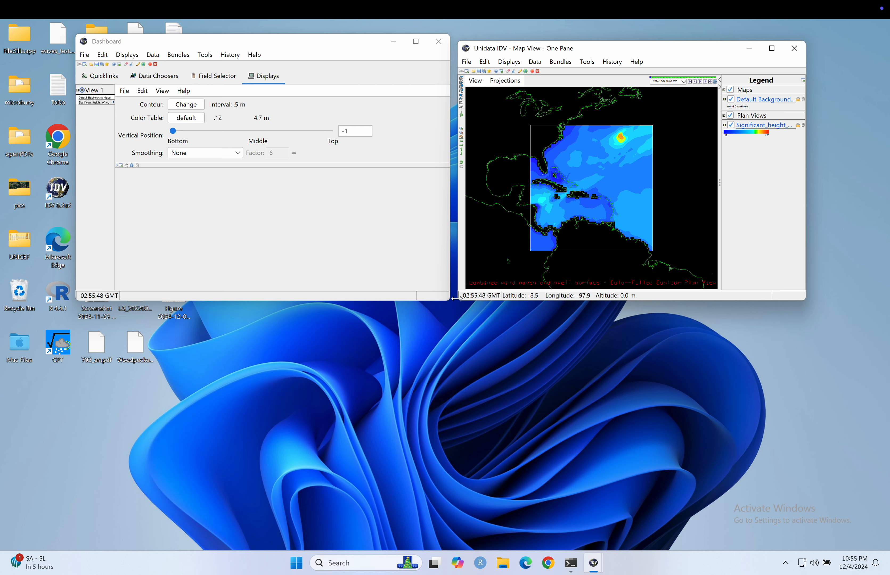
# Step: Enlarge the map window and set the view's color scheme to Black on white
pyautogui.moveTo(459, 299); pyautogui.dragTo(346, 410)
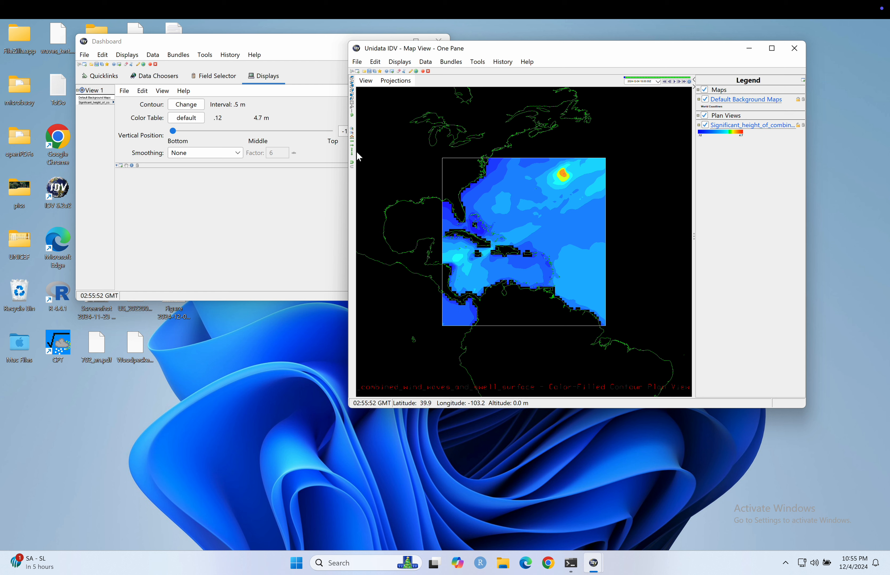
pyautogui.click(352, 129)
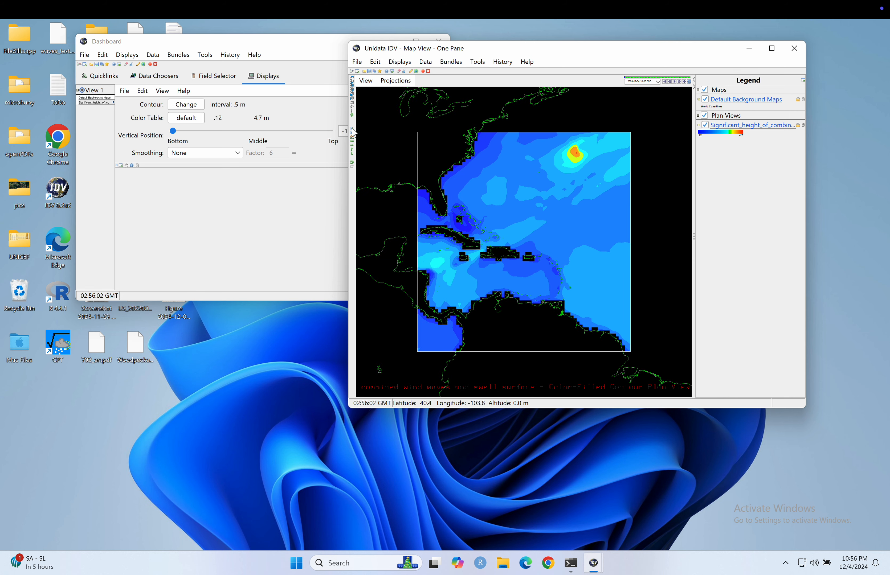
pyautogui.click(366, 81)
pyautogui.moveTo(384, 147)
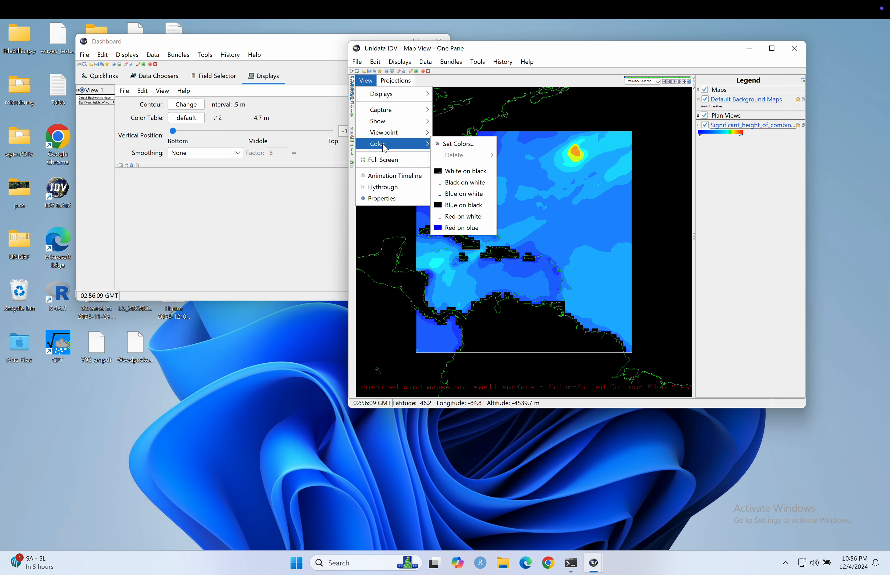
pyautogui.click(472, 184)
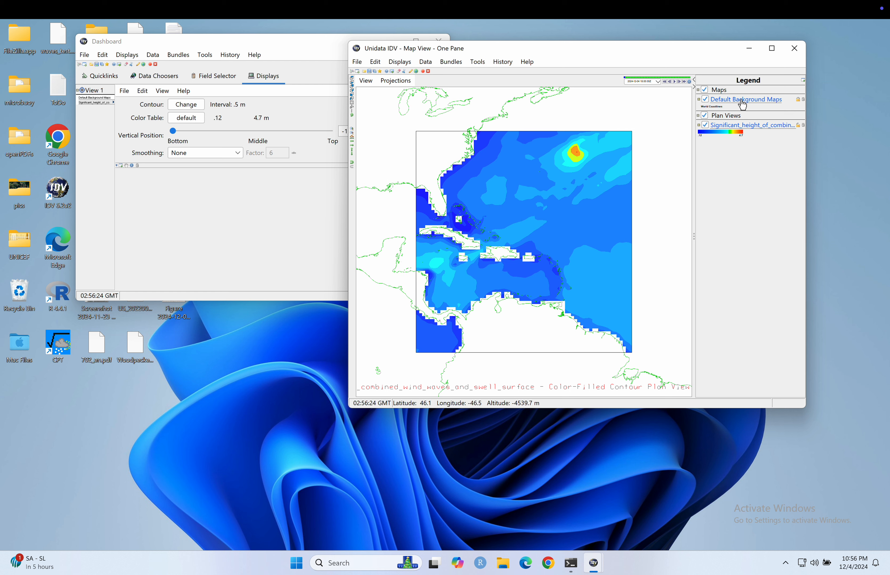
# Step: Change the World Coastlines line color to black in the default background maps
pyautogui.click(752, 101)
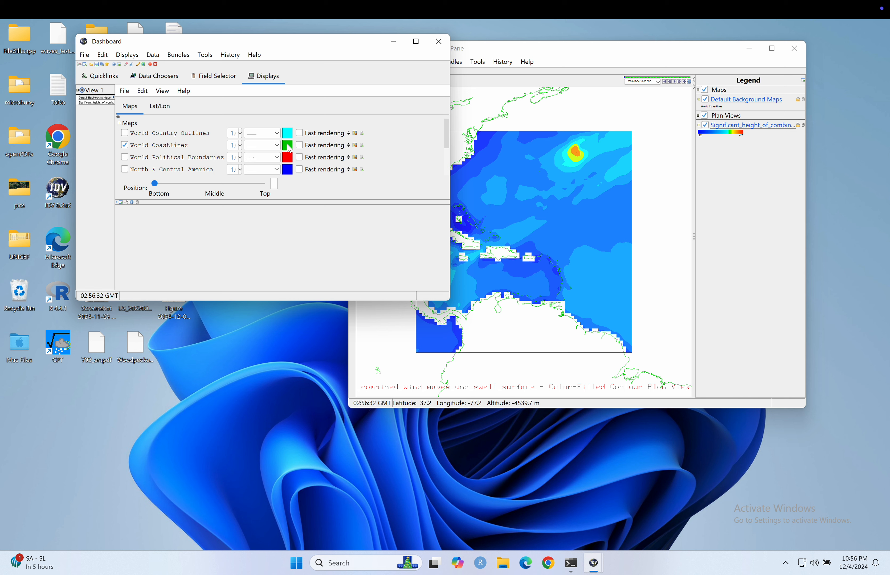
pyautogui.click(288, 147)
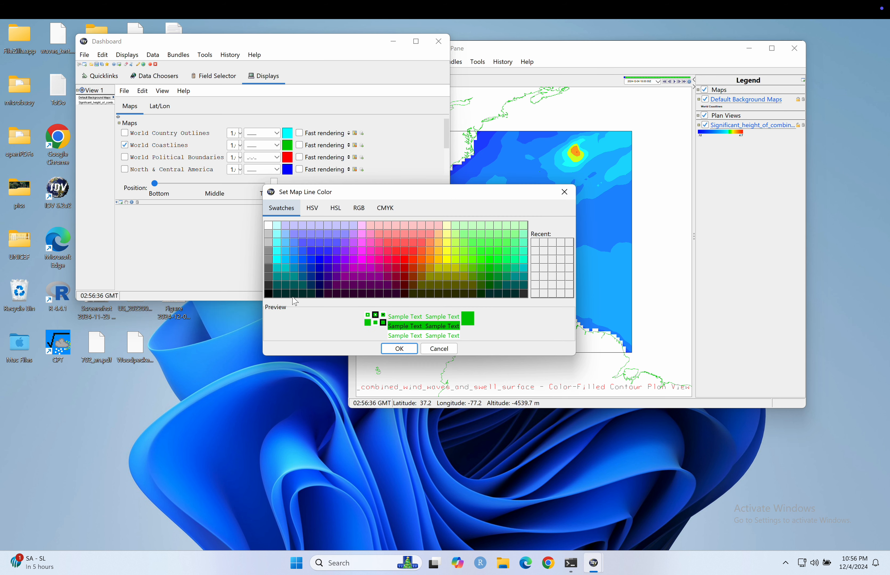
pyautogui.click(268, 294)
pyautogui.click(399, 348)
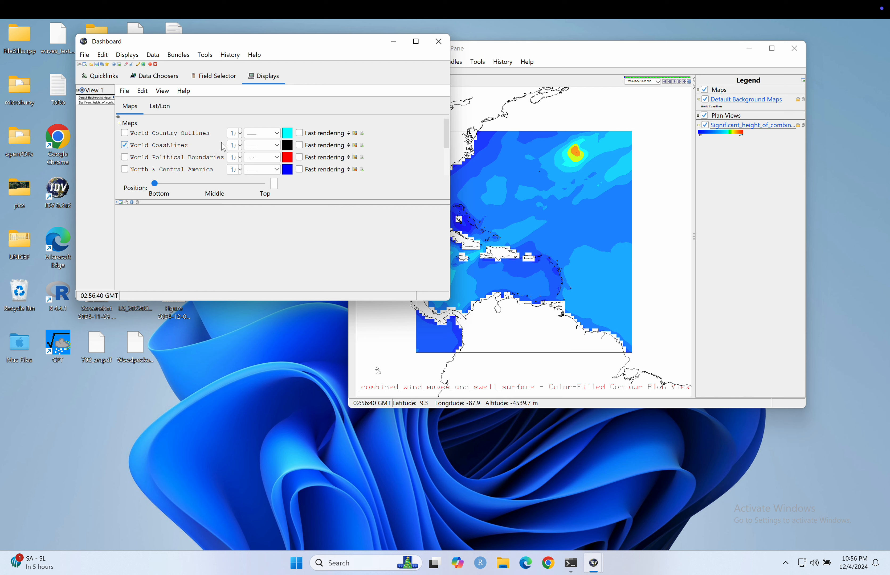
# Step: Set the World Coastlines line width to 2.5 and play the forecast animation in the map view
pyautogui.click(240, 145)
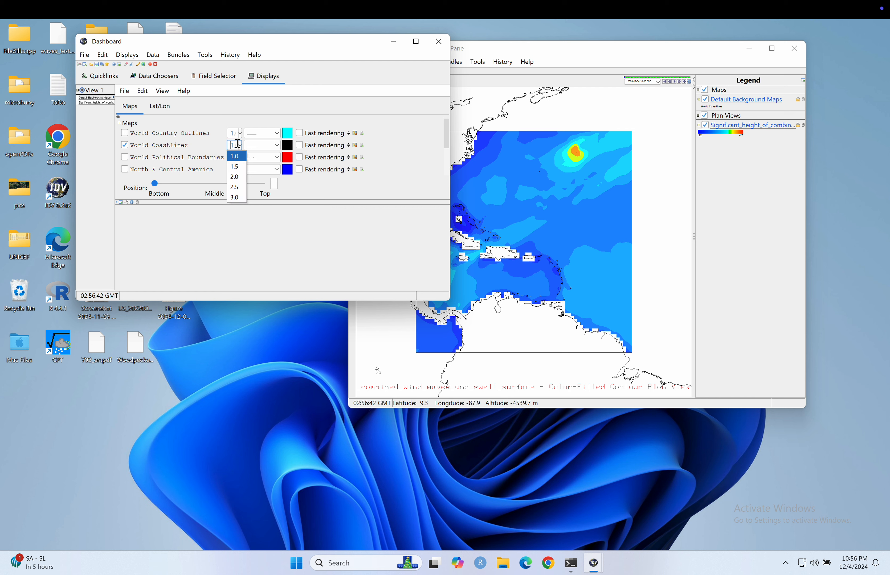
pyautogui.click(238, 191)
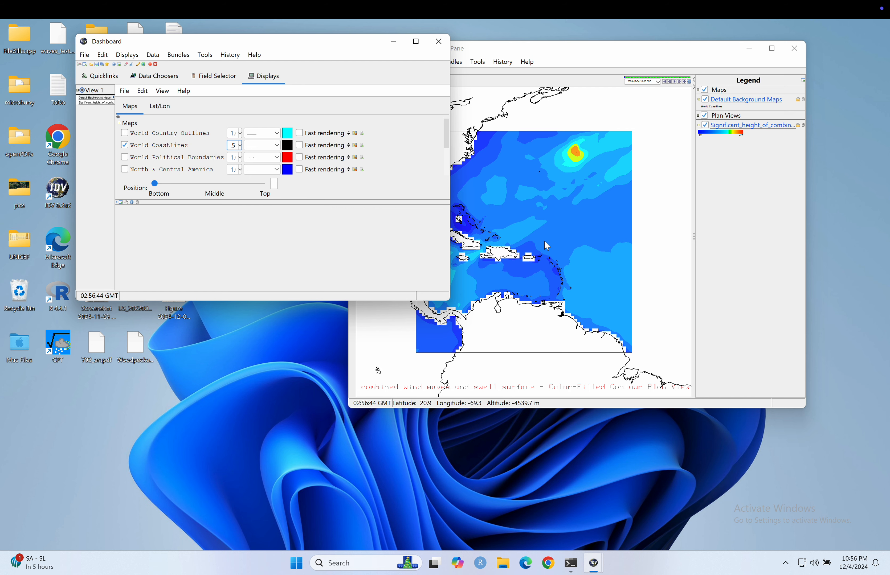
pyautogui.click(659, 160)
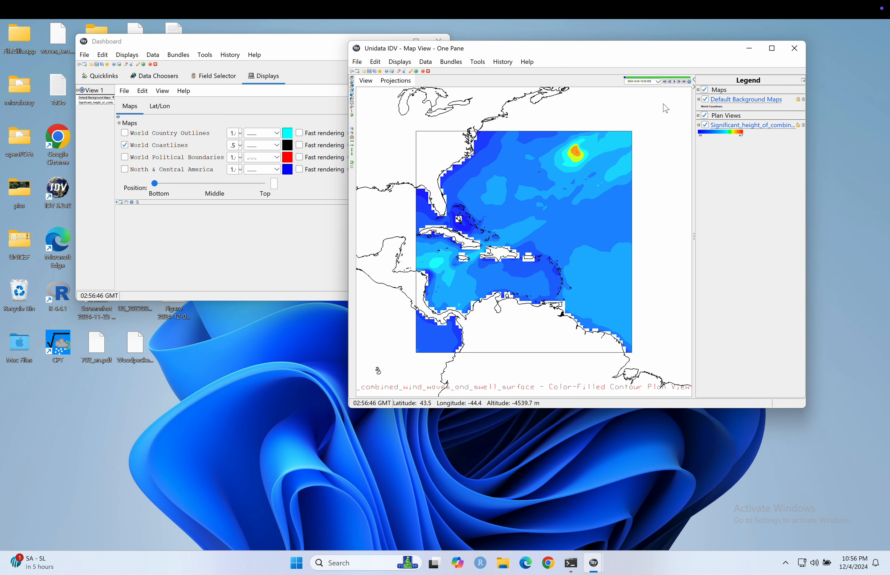
pyautogui.click(676, 85)
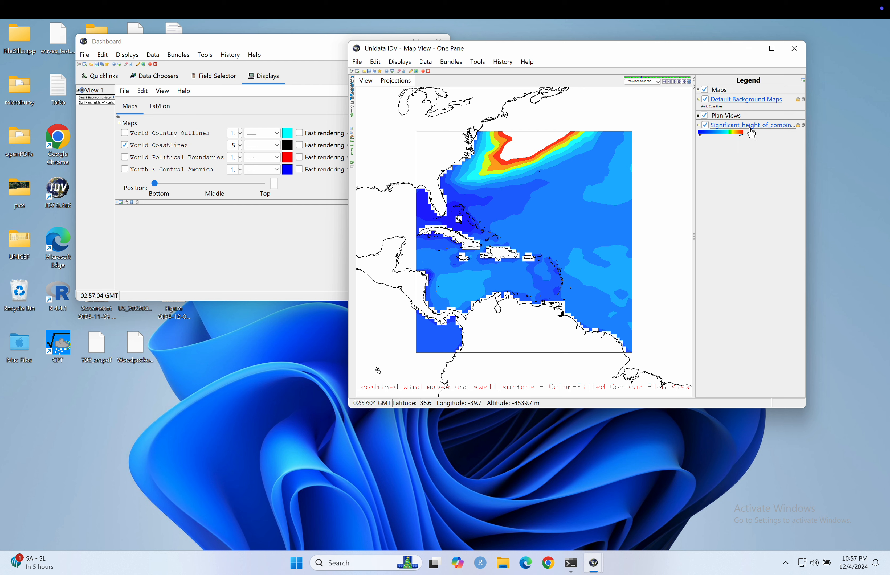
# Step: Set the wave height display's contour interval to .05 m, minimum value to 0 and maximum value to 15
pyautogui.click(762, 131)
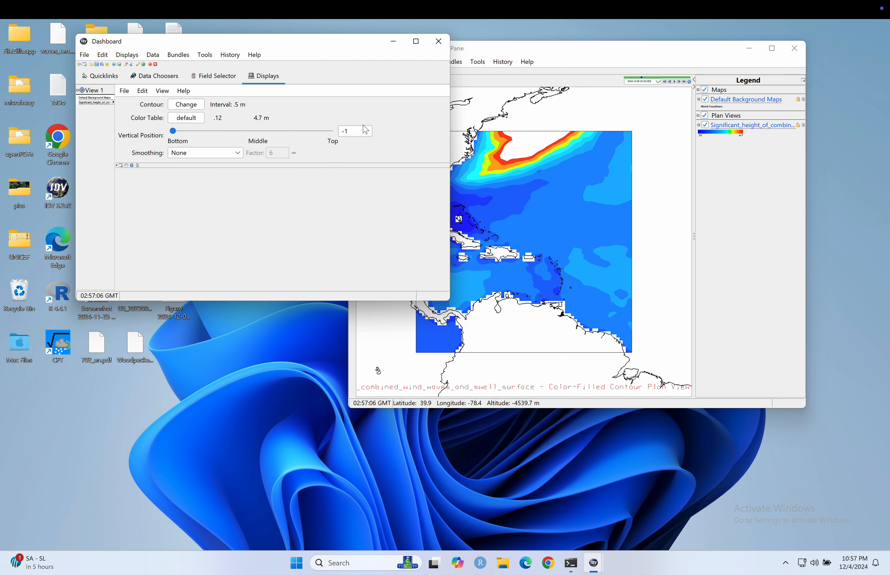
pyautogui.click(193, 108)
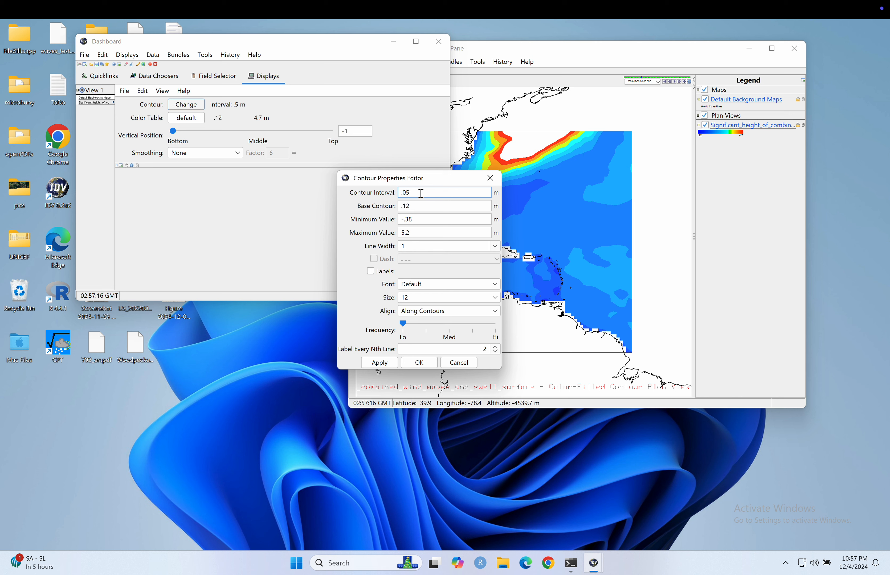
pyautogui.moveTo(419, 220); pyautogui.dragTo(392, 237)
pyautogui.write('0')
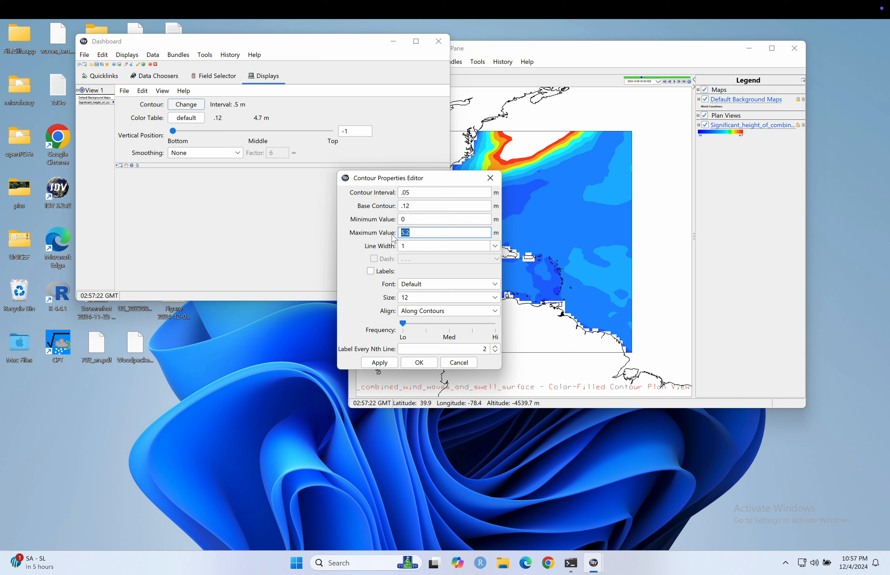
pyautogui.write('15')
pyautogui.click(380, 363)
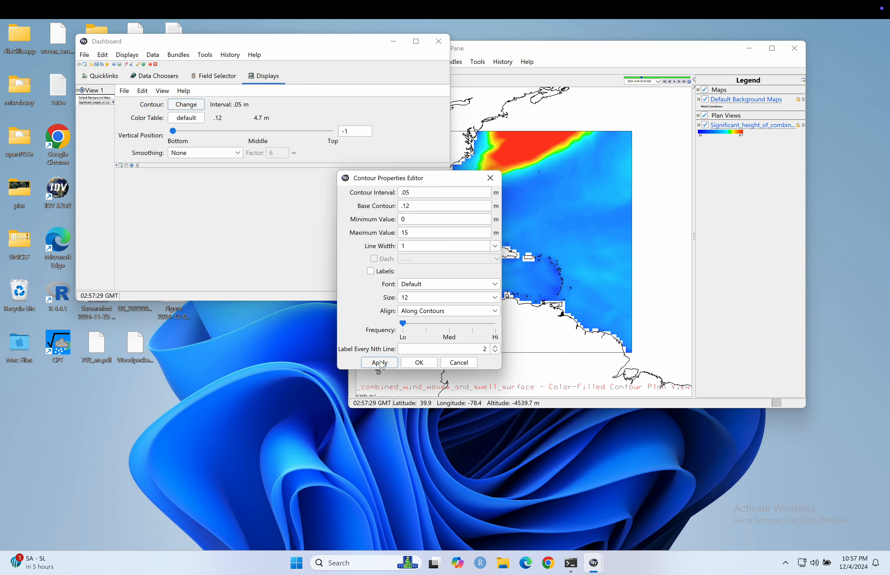
pyautogui.click(419, 363)
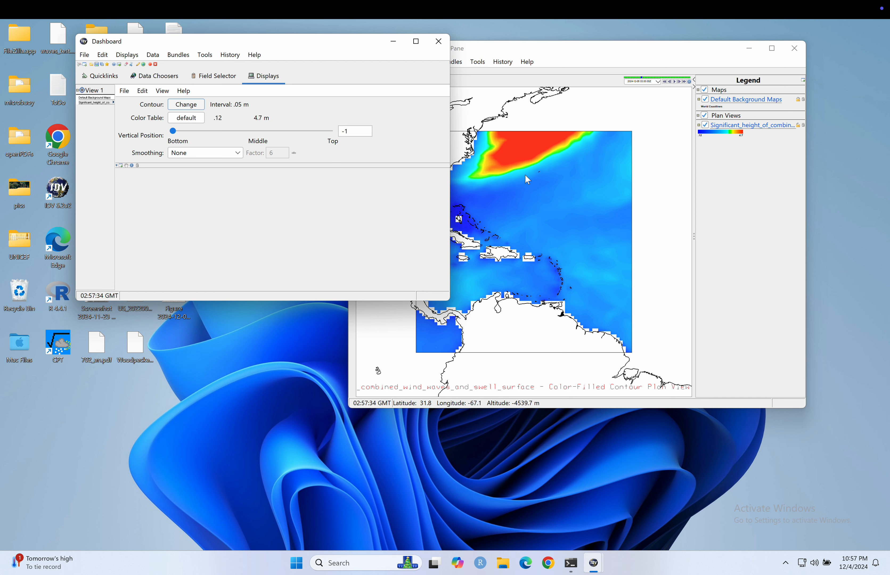
# Step: Change the wave height contour interval to .1 m
pyautogui.click(186, 105)
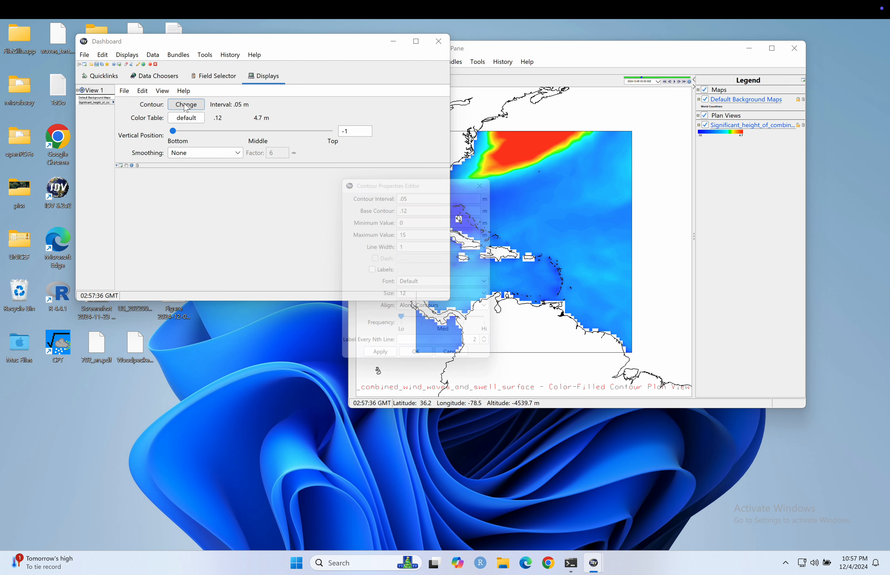
pyautogui.click(419, 192)
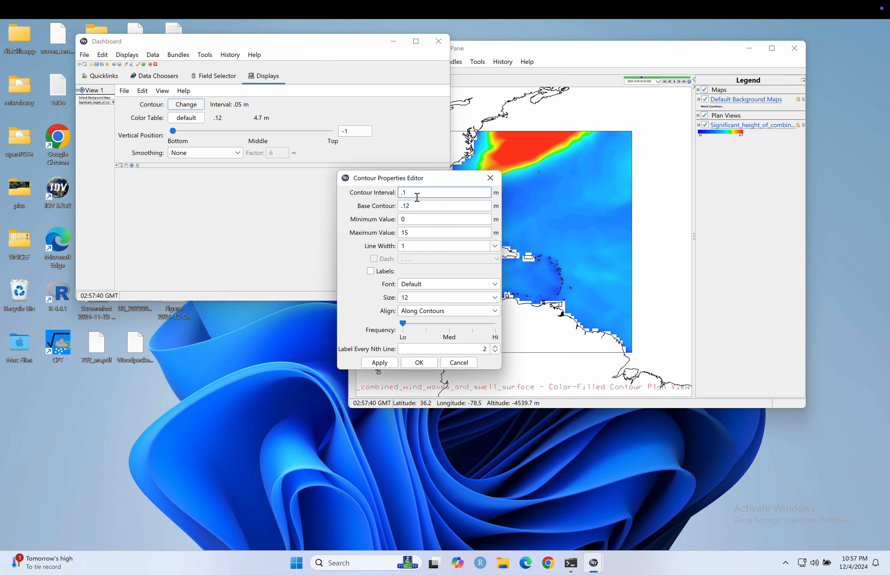
pyautogui.click(380, 363)
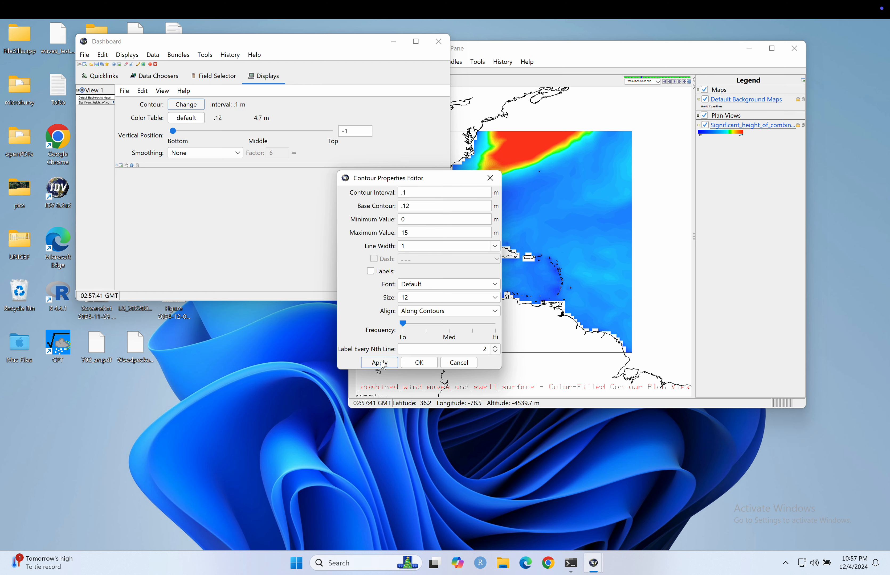
pyautogui.click(419, 361)
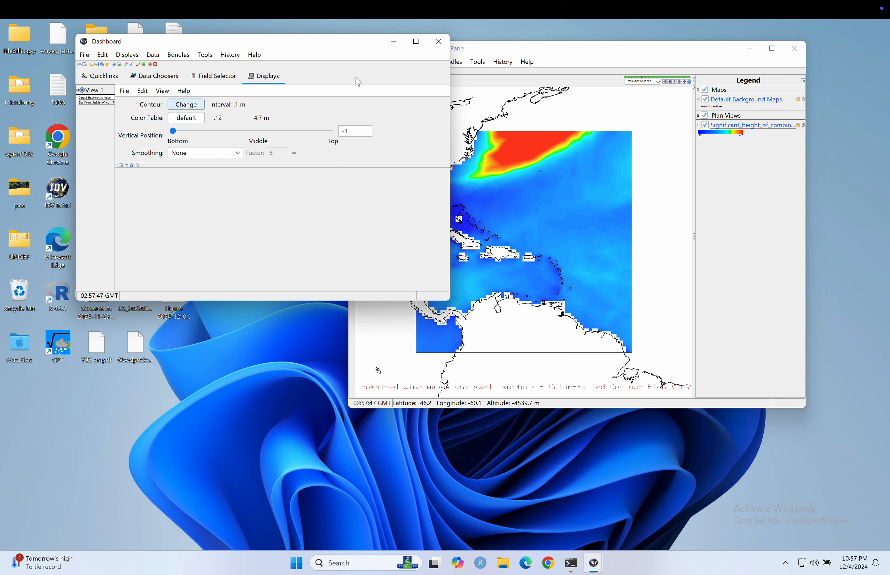
# Step: Play the wave height forecast, step through its first few times, and return to the first time
pyautogui.click(519, 54)
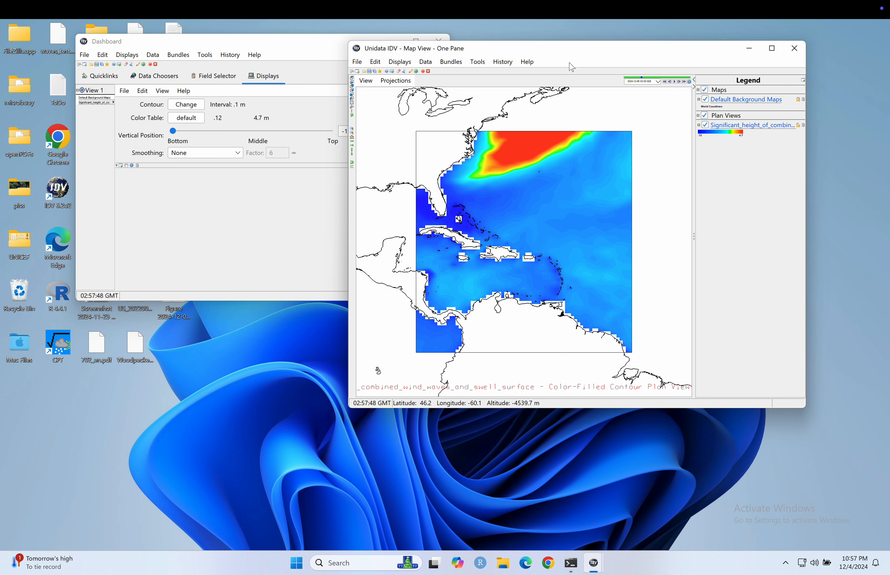
pyautogui.click(677, 83)
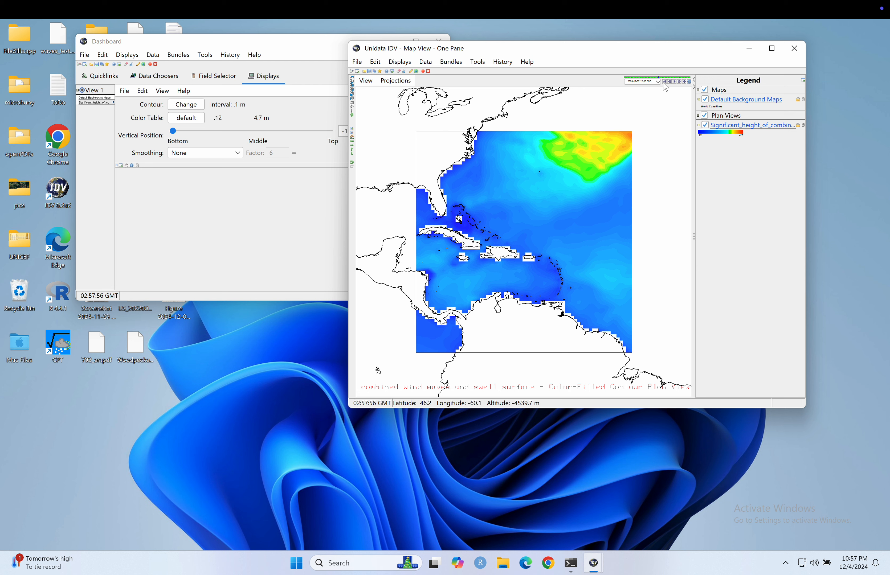
pyautogui.click(665, 83)
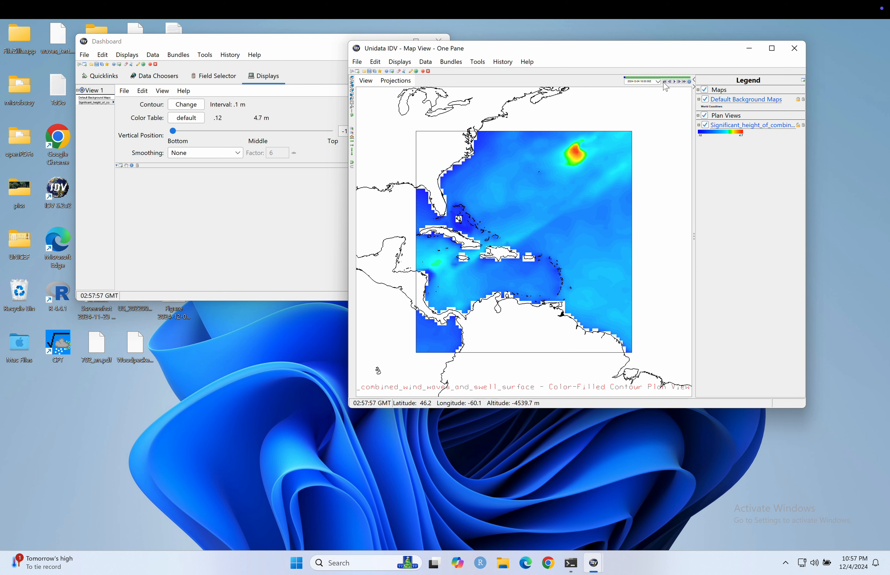
pyautogui.click(680, 83)
pyautogui.click(680, 83)
pyautogui.click(680, 82)
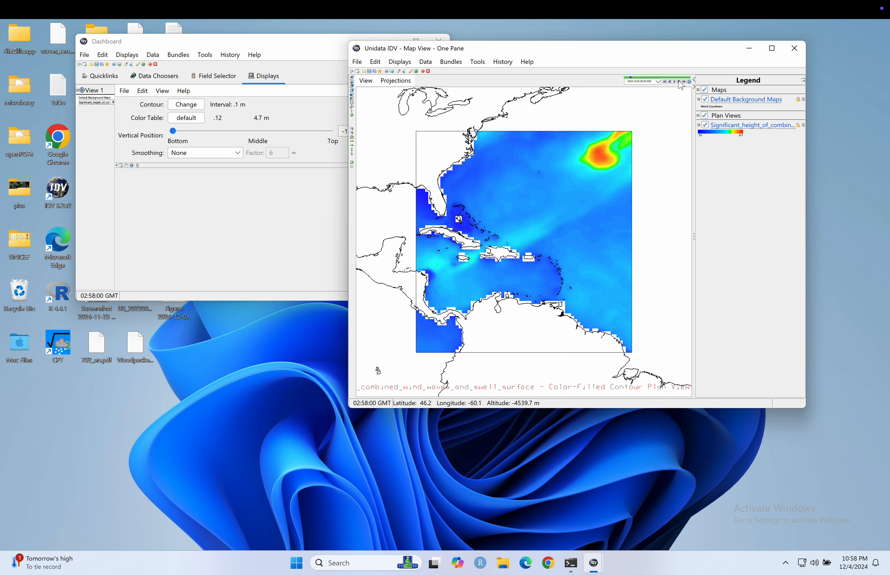
pyautogui.click(680, 82)
pyautogui.click(680, 83)
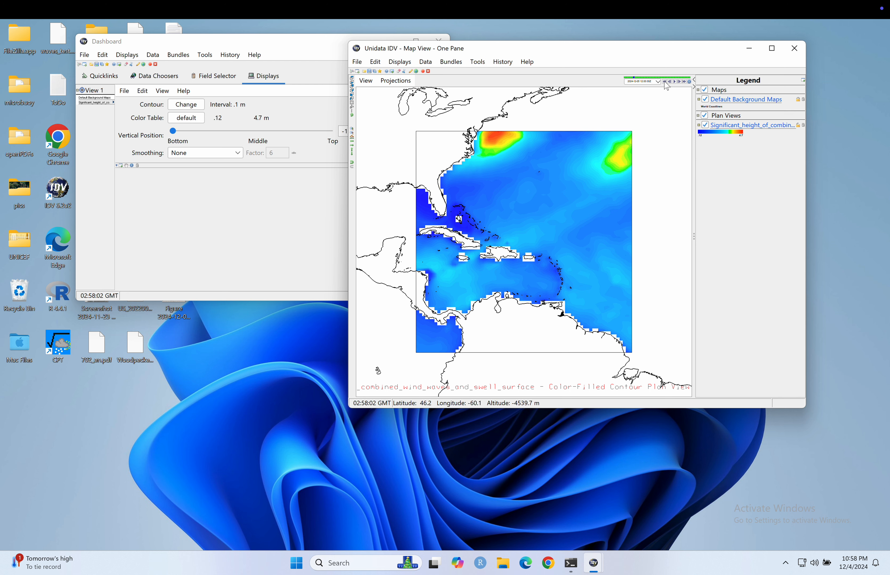
pyautogui.click(665, 83)
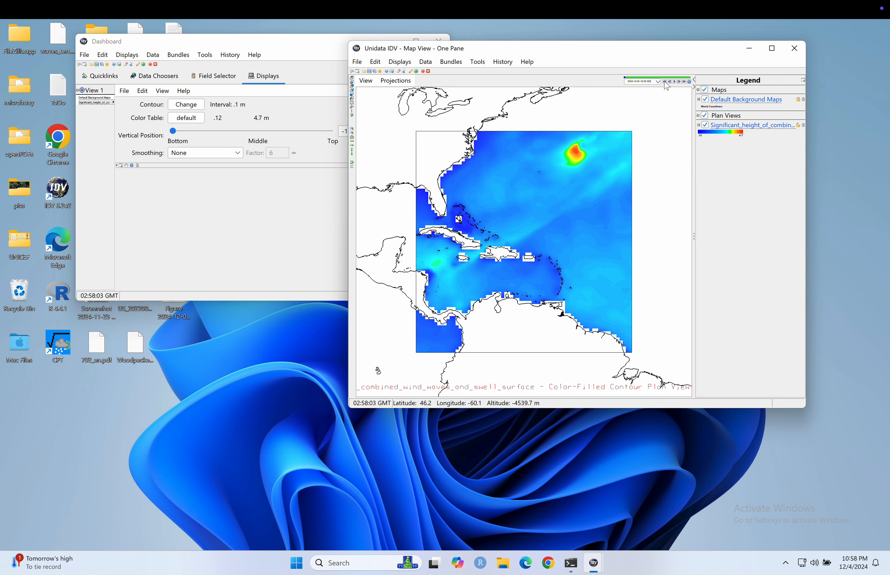
# Step: Edit the wave height display's color table, switching it to the basic Bright38 table
pyautogui.click(754, 128)
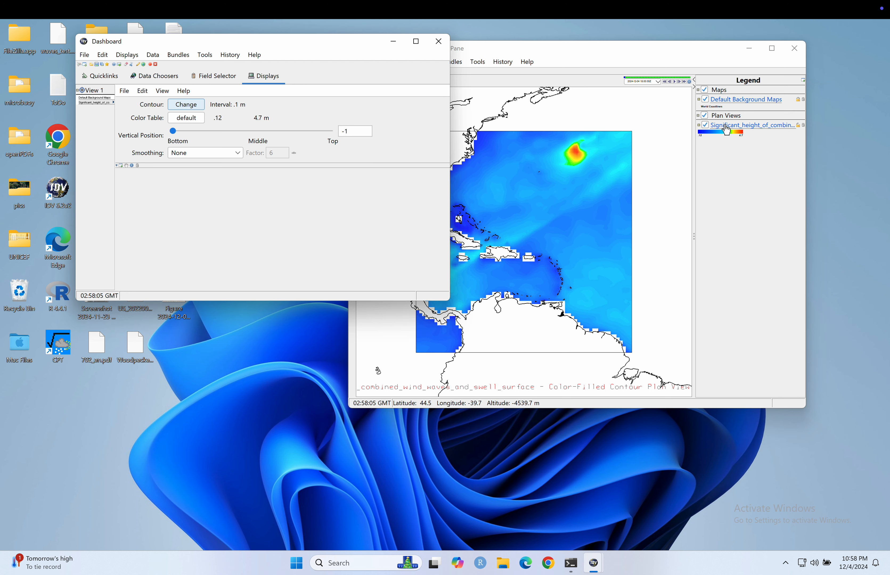
pyautogui.click(186, 117)
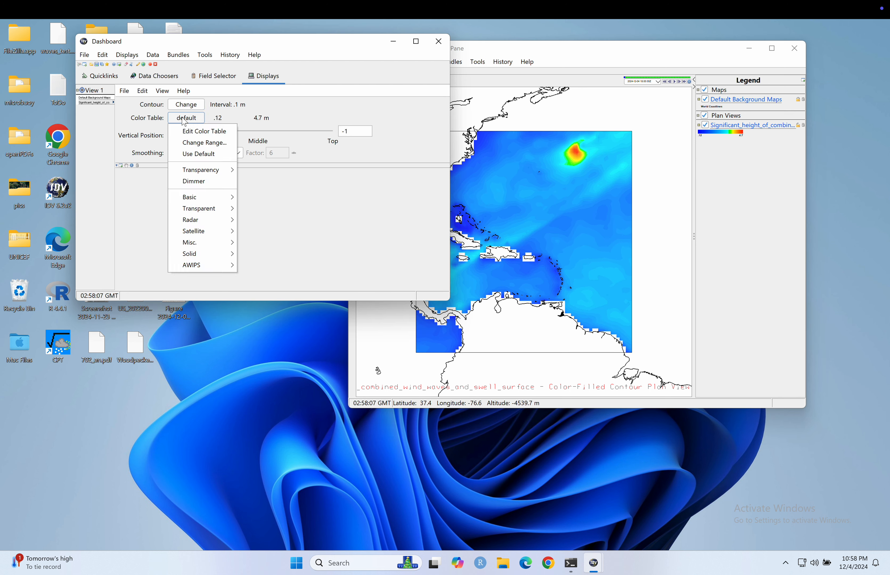
pyautogui.click(200, 137)
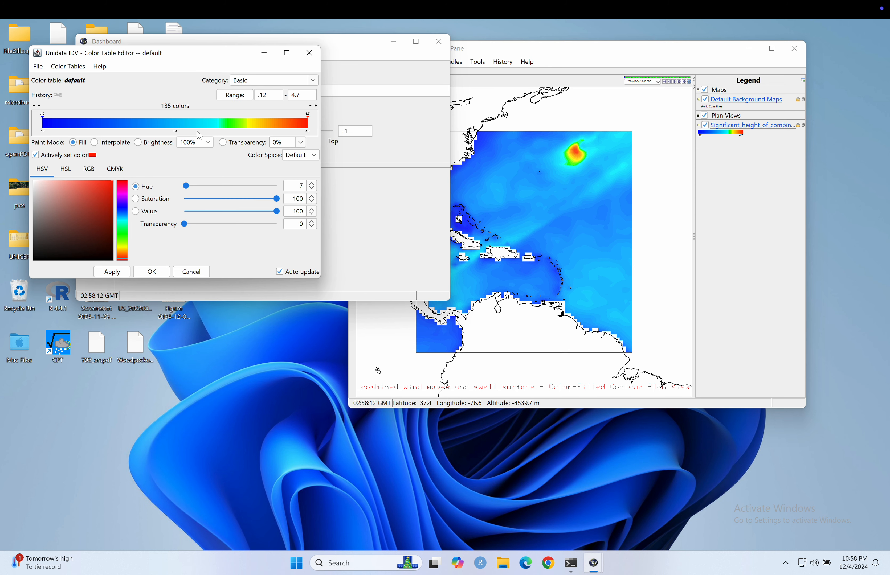
pyautogui.click(75, 68)
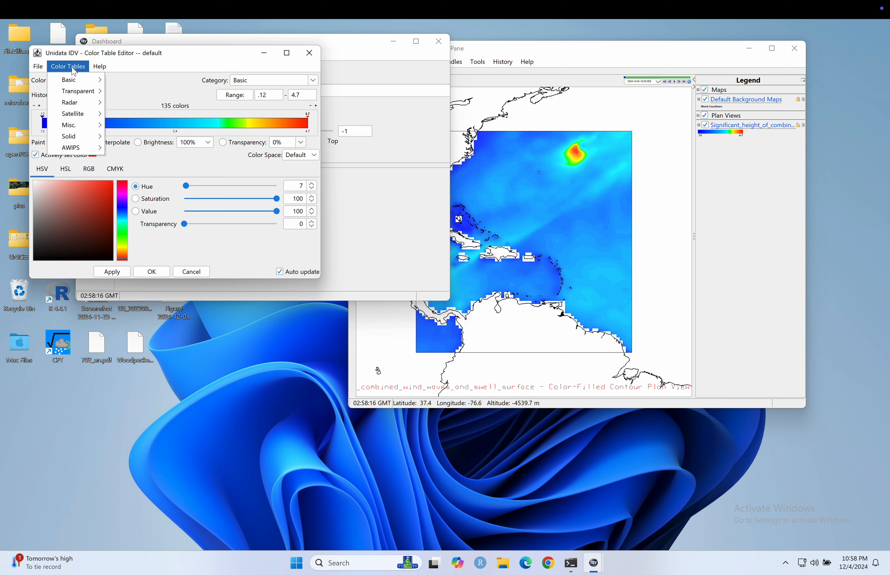
pyautogui.moveTo(74, 83)
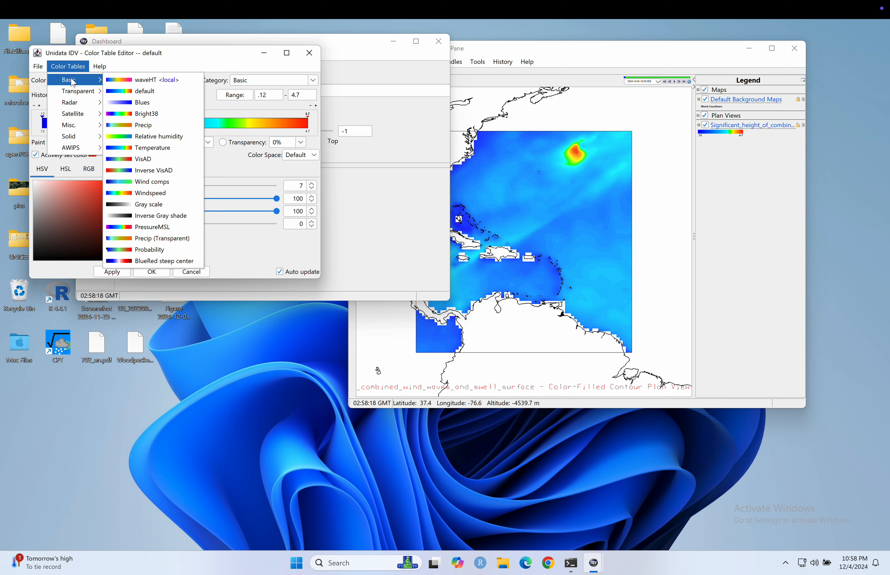
pyautogui.click(147, 118)
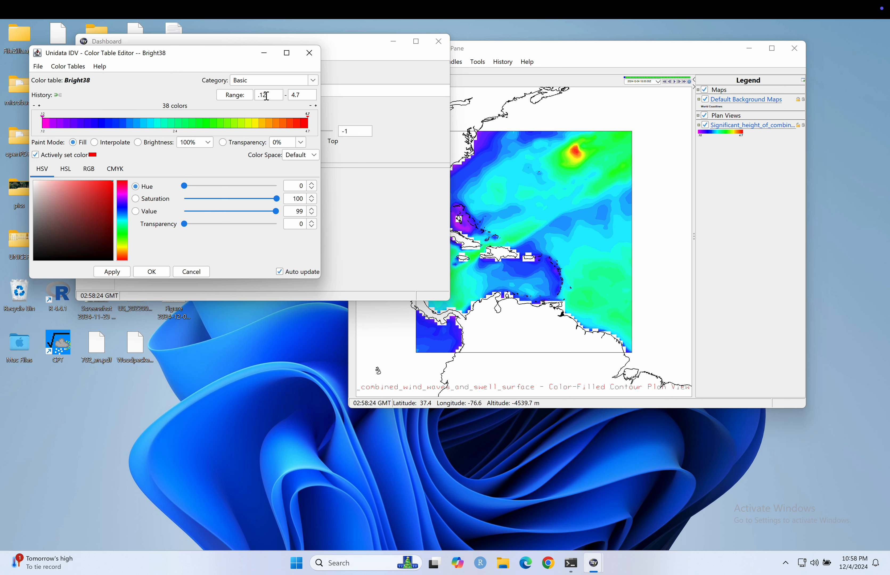
# Step: Set the Bright38 color table range to .5–4 m, apply it, and play the forecast animation on the map
pyautogui.moveTo(269, 95); pyautogui.dragTo(260, 96)
pyautogui.press('BackSpace')
pyautogui.write('.5')
pyautogui.moveTo(305, 95); pyautogui.dragTo(292, 96)
pyautogui.write('4')
pyautogui.click(115, 274)
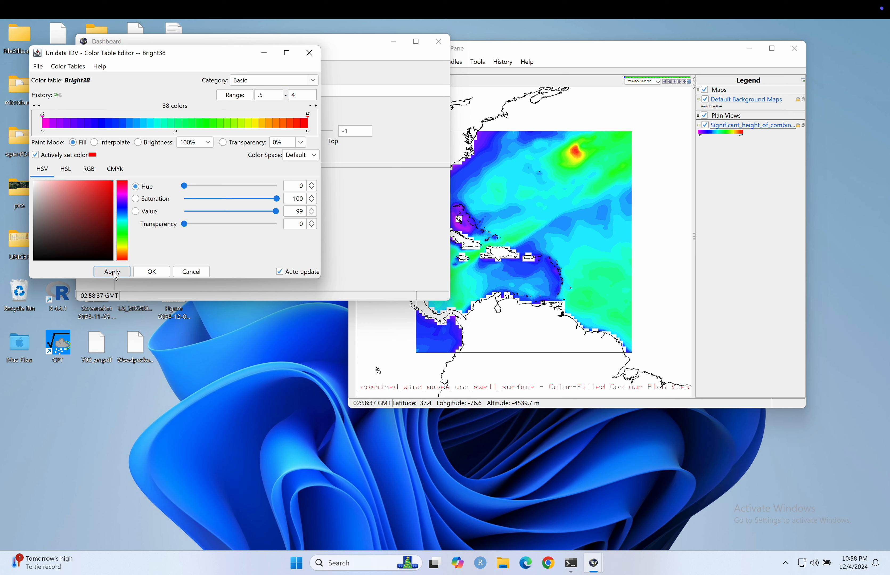
pyautogui.click(151, 273)
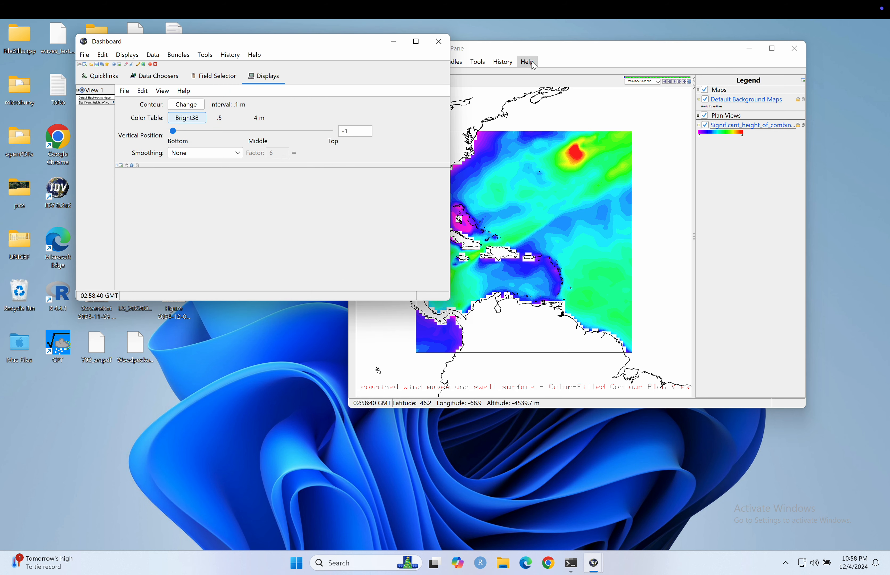
pyautogui.click(546, 50)
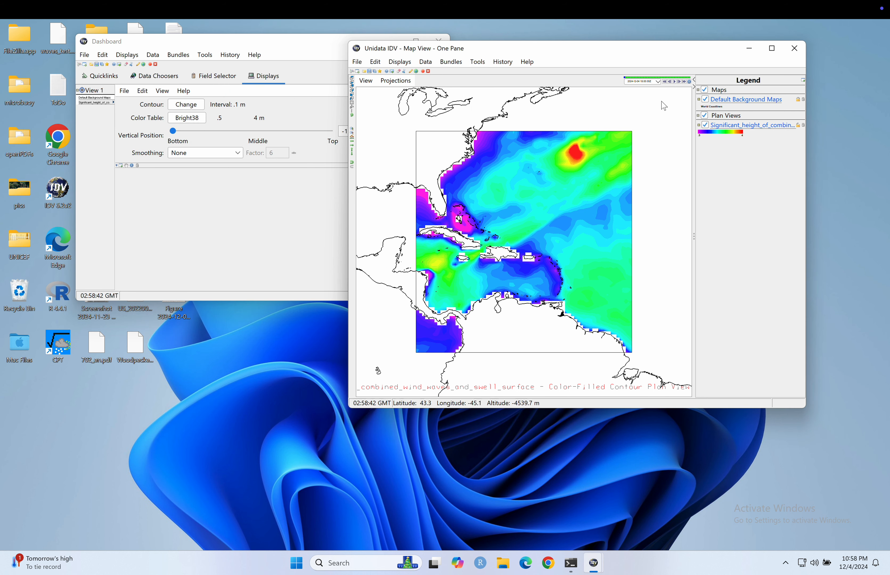
pyautogui.click(675, 82)
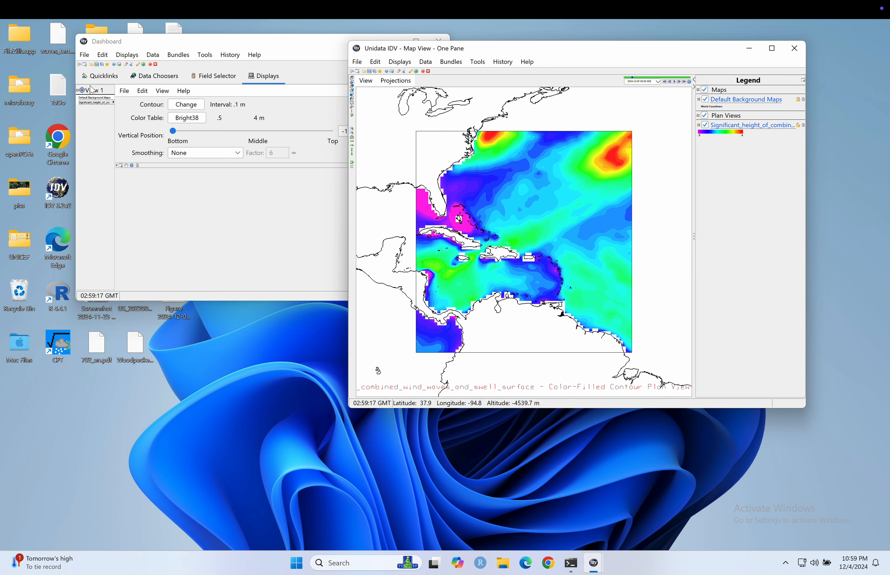
# Step: Move the map window beside the dashboard and create a Color-Shaded Plan View of surface wind speed with Shade Colors enabled
pyautogui.click(211, 81)
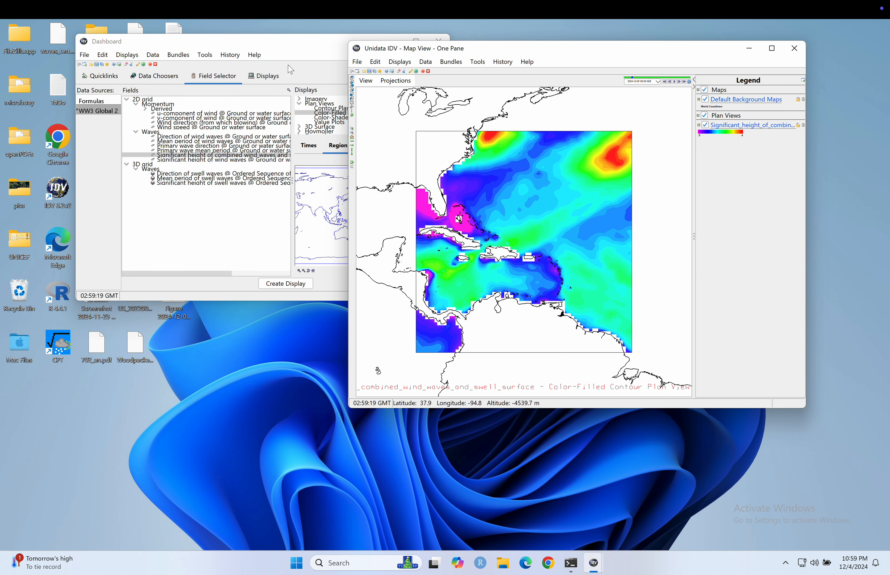
pyautogui.moveTo(564, 54); pyautogui.dragTo(670, 52)
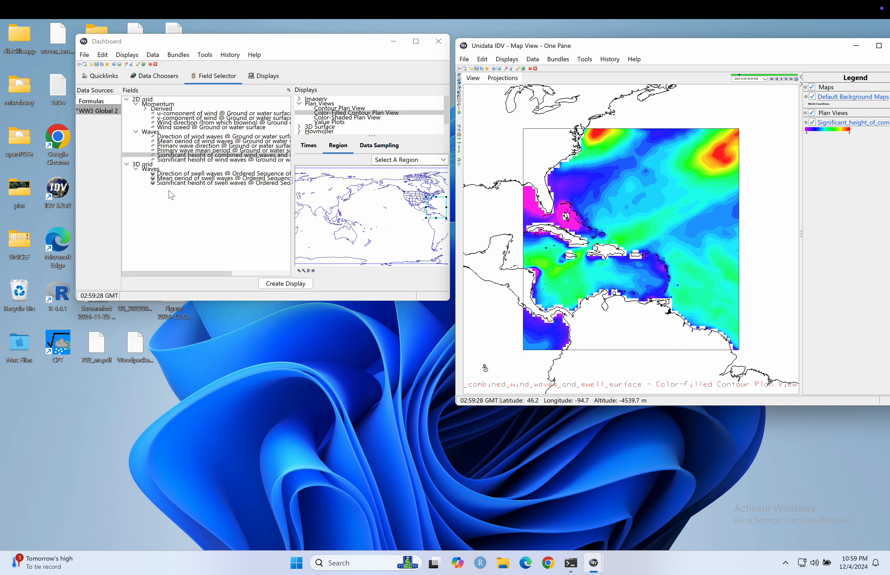
pyautogui.click(189, 129)
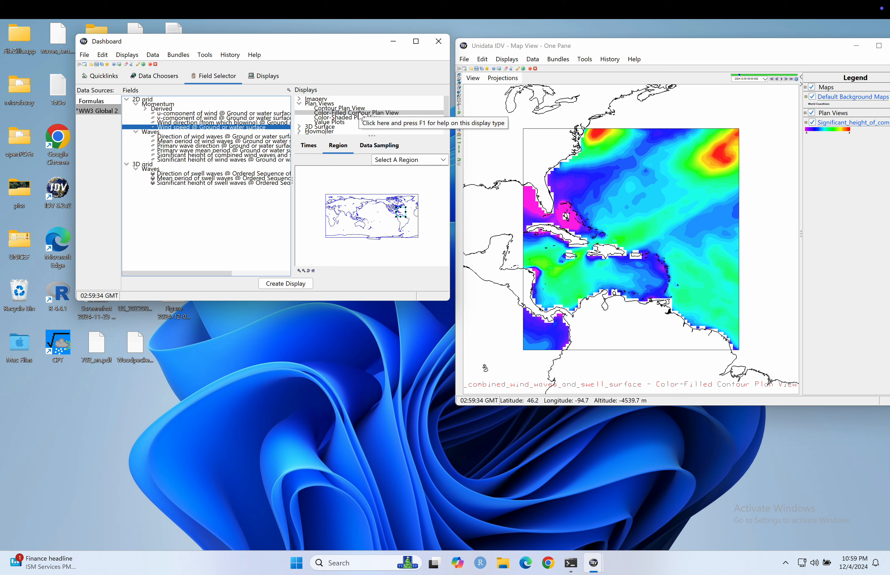
pyautogui.click(341, 119)
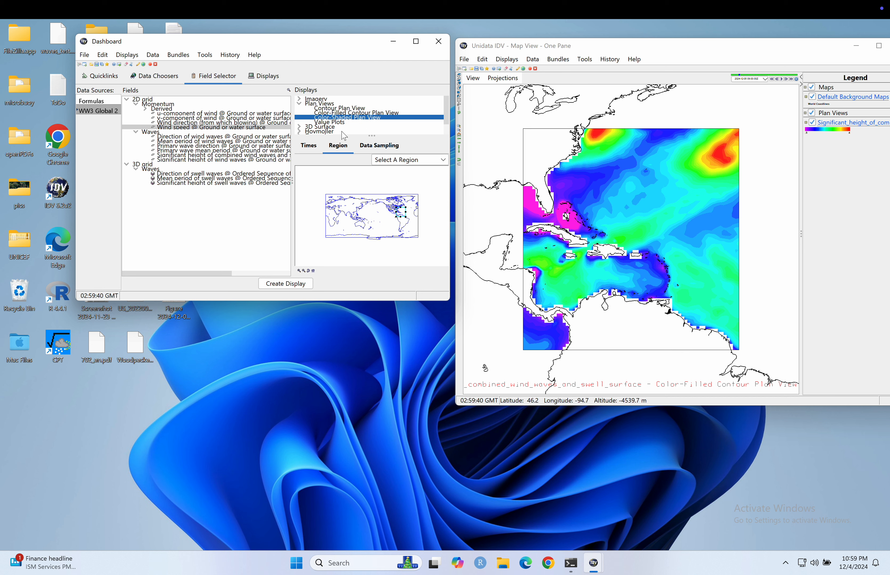
pyautogui.click(308, 146)
pyautogui.click(341, 149)
pyautogui.click(284, 285)
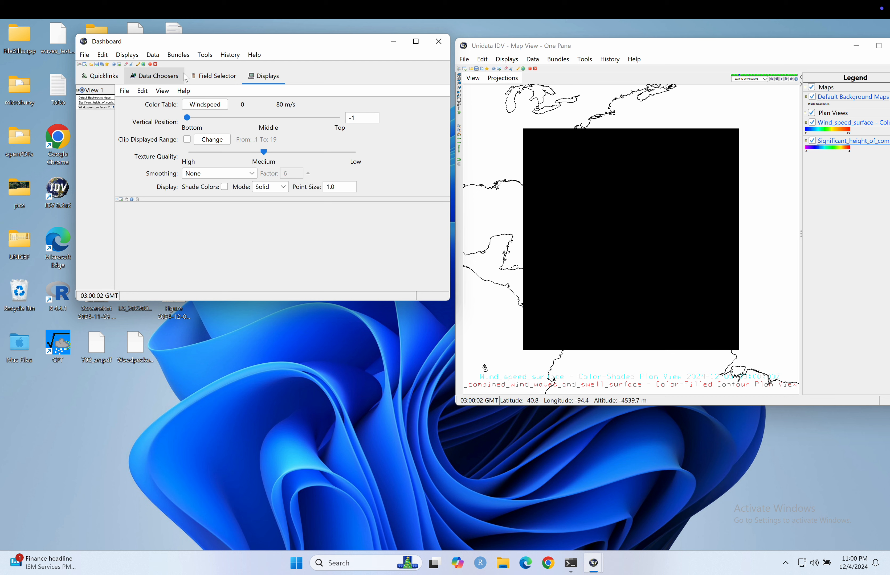
pyautogui.click(225, 188)
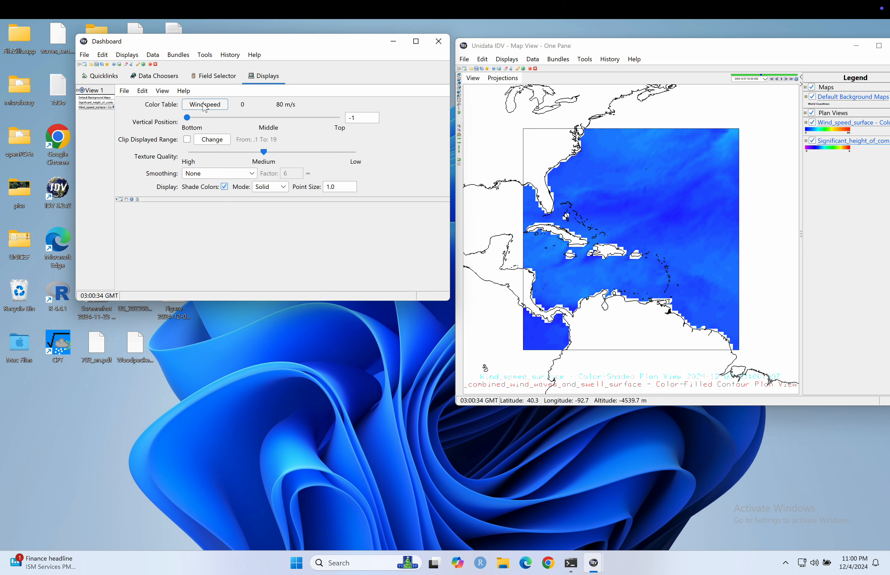
# Step: Edit the wind speed display's color table, setting its range to 0–20 m/s and applying it to the map
pyautogui.click(211, 107)
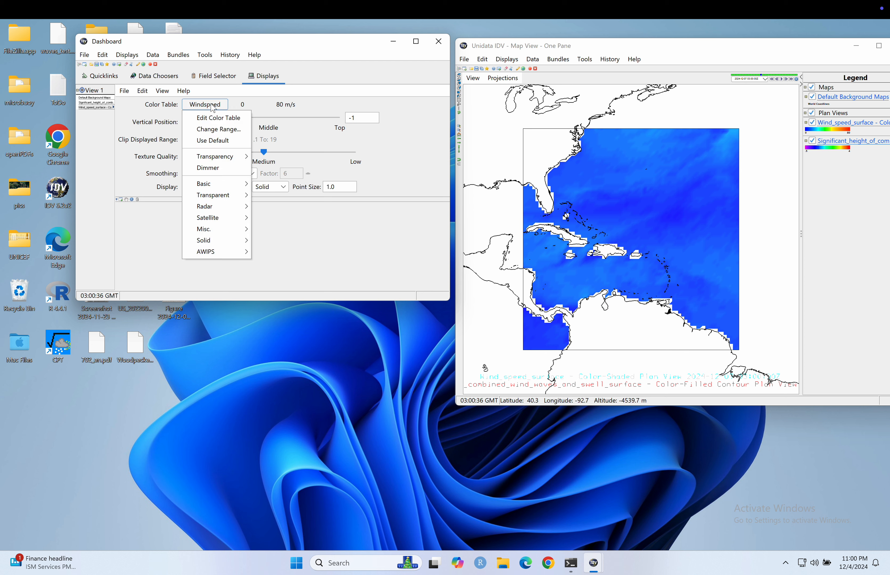
pyautogui.click(219, 118)
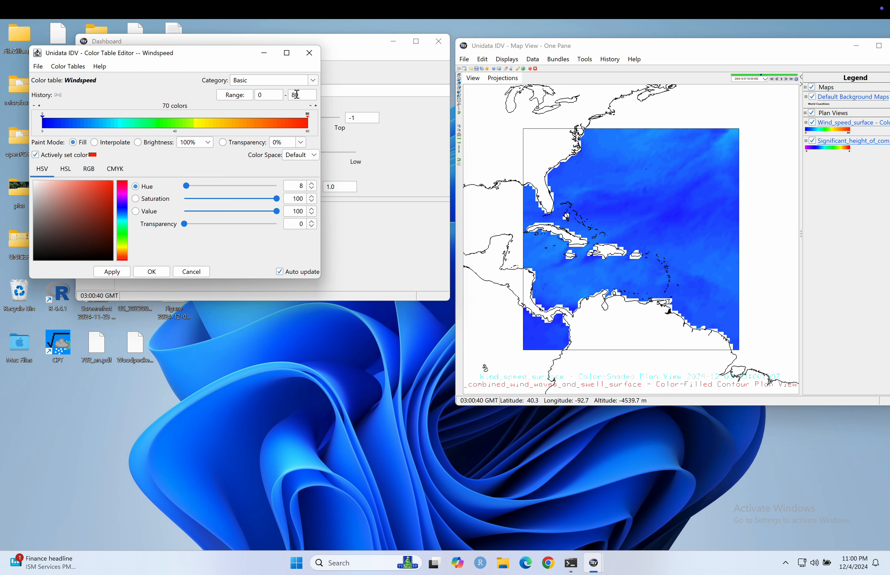
pyautogui.doubleClick(258, 95)
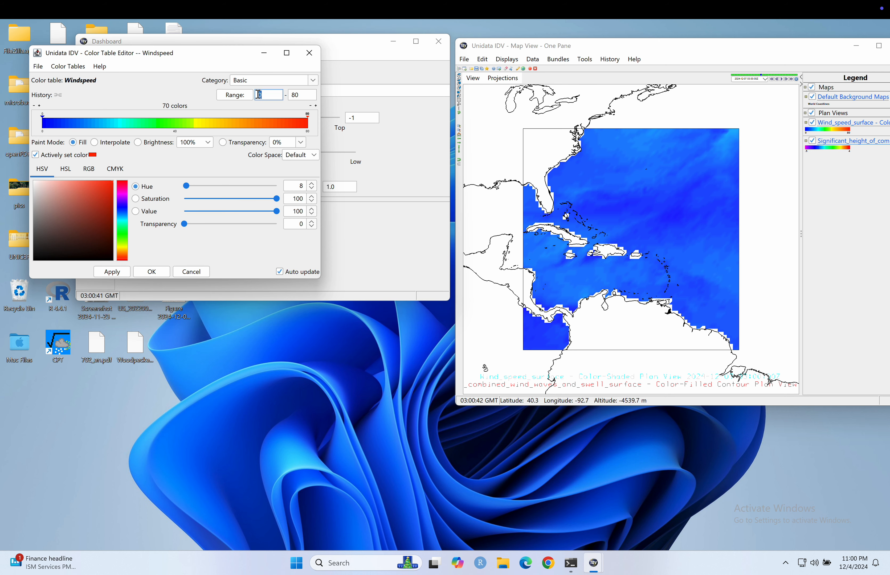
pyautogui.doubleClick(298, 98)
pyautogui.write('20')
pyautogui.click(114, 273)
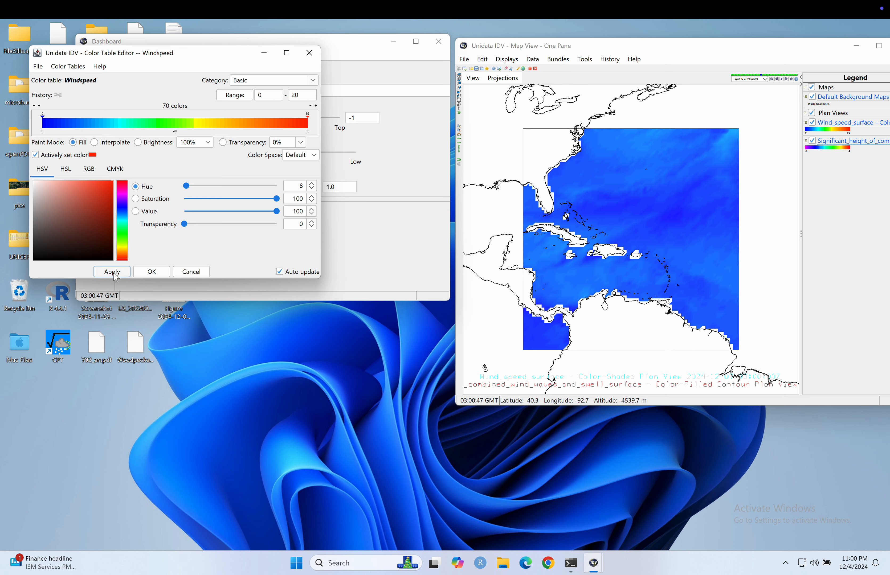
pyautogui.click(116, 274)
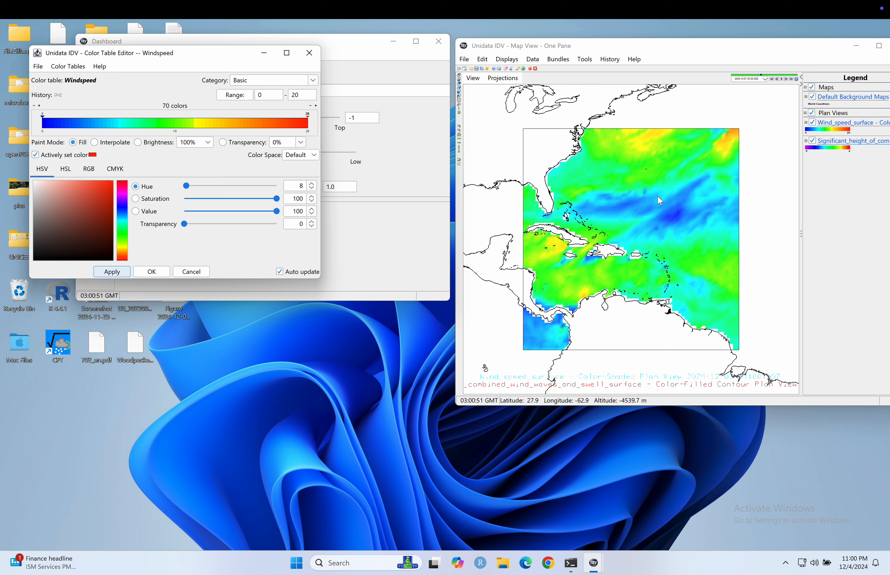
pyautogui.click(152, 272)
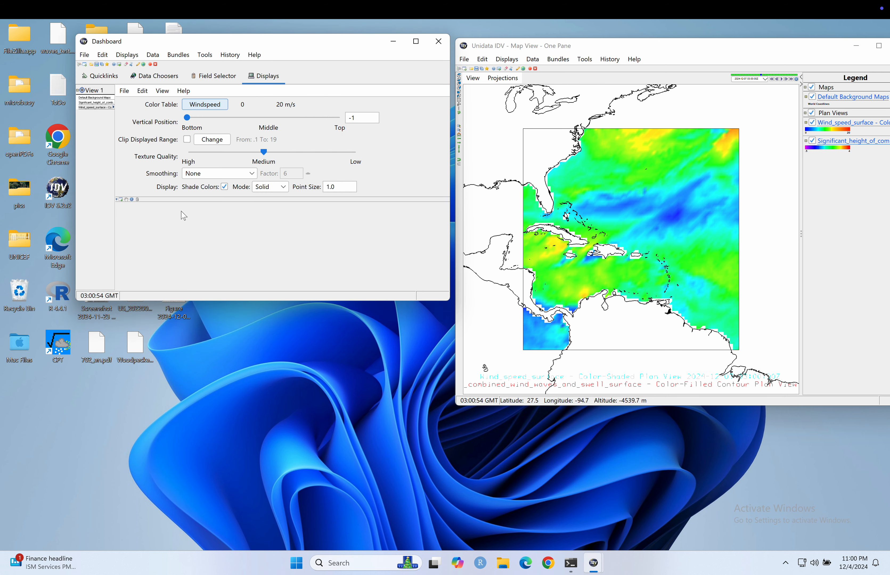
# Step: Smooth the wind speed display with the 9 point option and play the forecast animation on the map
pyautogui.click(241, 175)
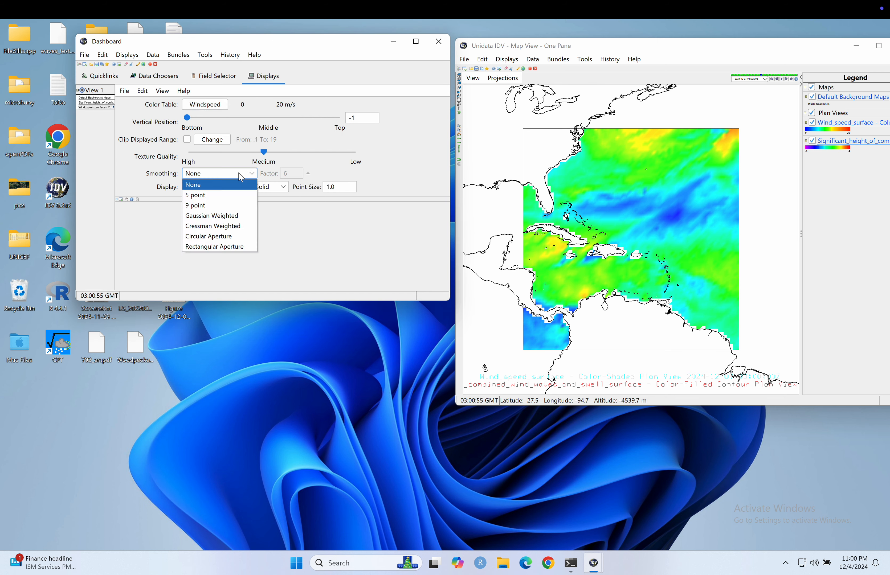
pyautogui.click(221, 206)
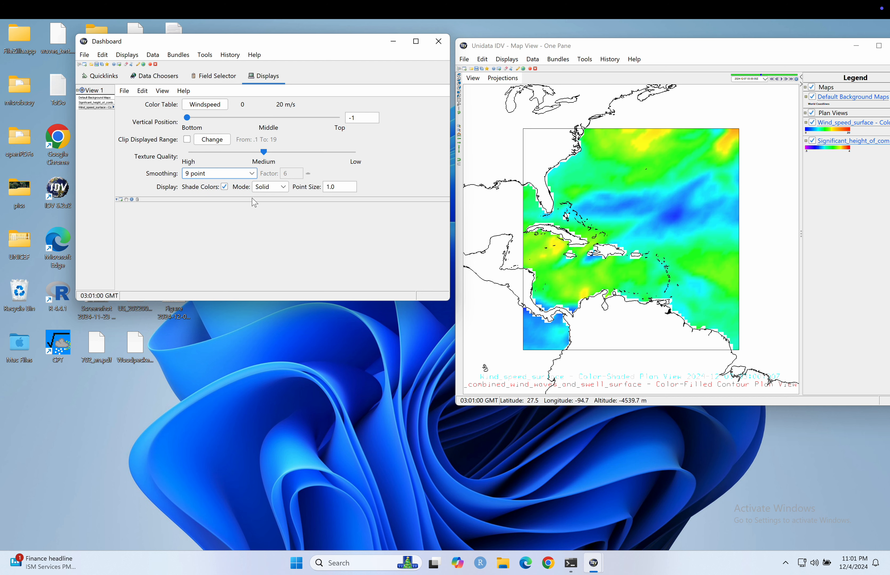
pyautogui.click(784, 82)
pyautogui.click(784, 83)
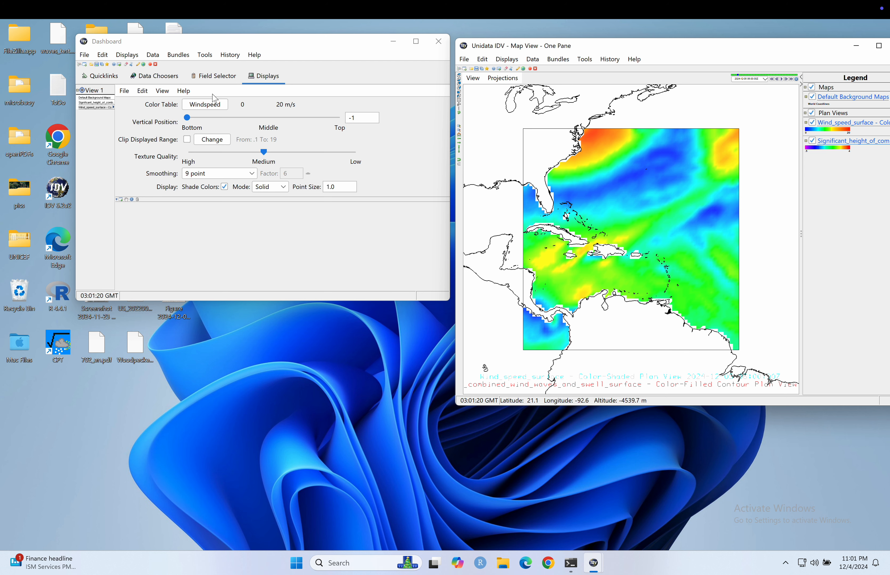
# Step: Create a Vector Plan View of the derived true wind vectors from the WW3 Global data
pyautogui.click(212, 78)
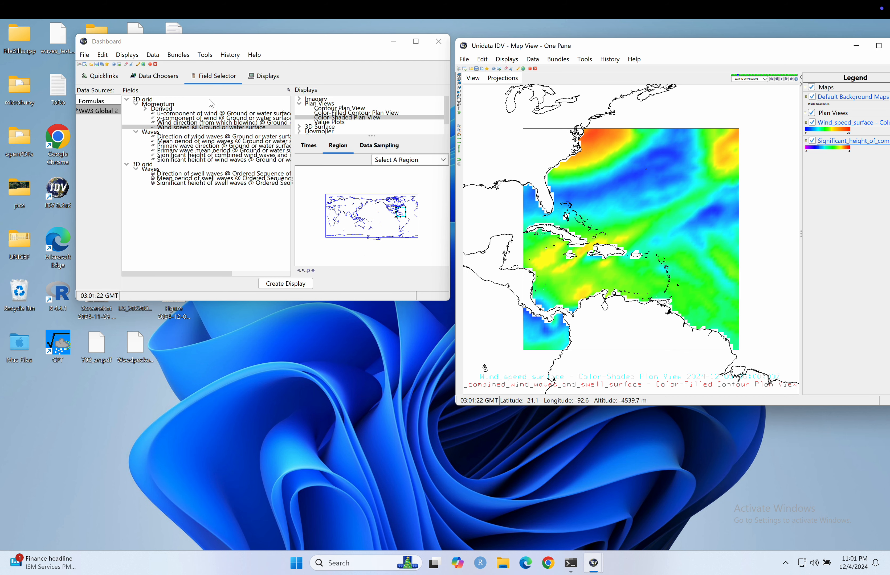
pyautogui.click(147, 110)
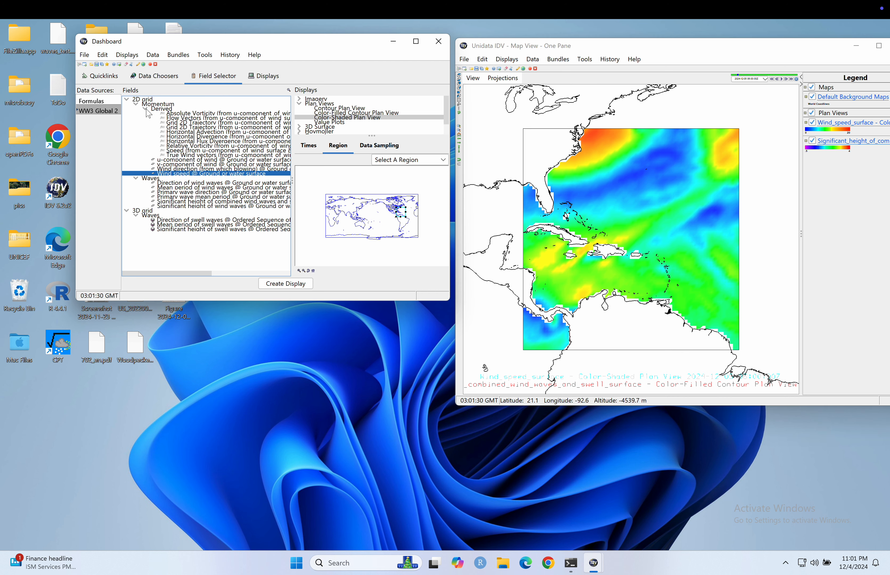
pyautogui.click(193, 156)
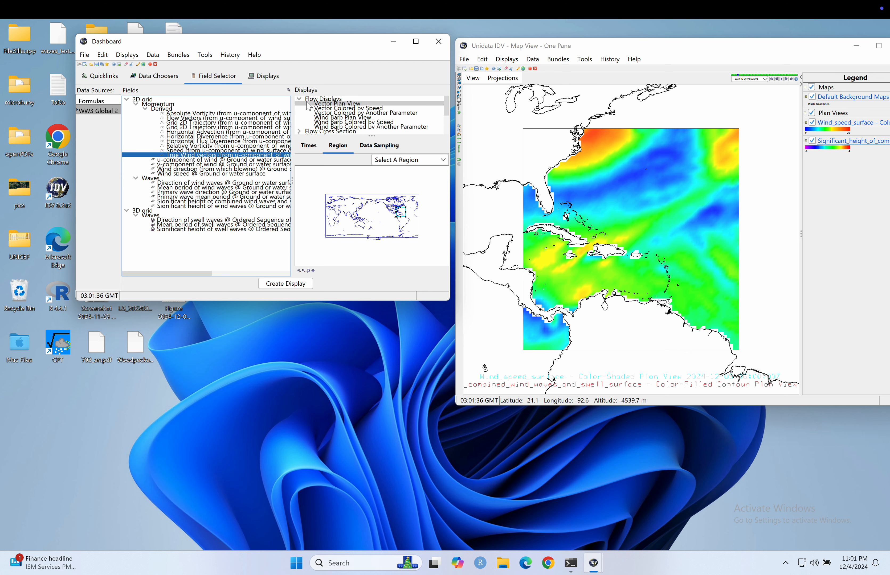
pyautogui.scroll(-3, 344, 126)
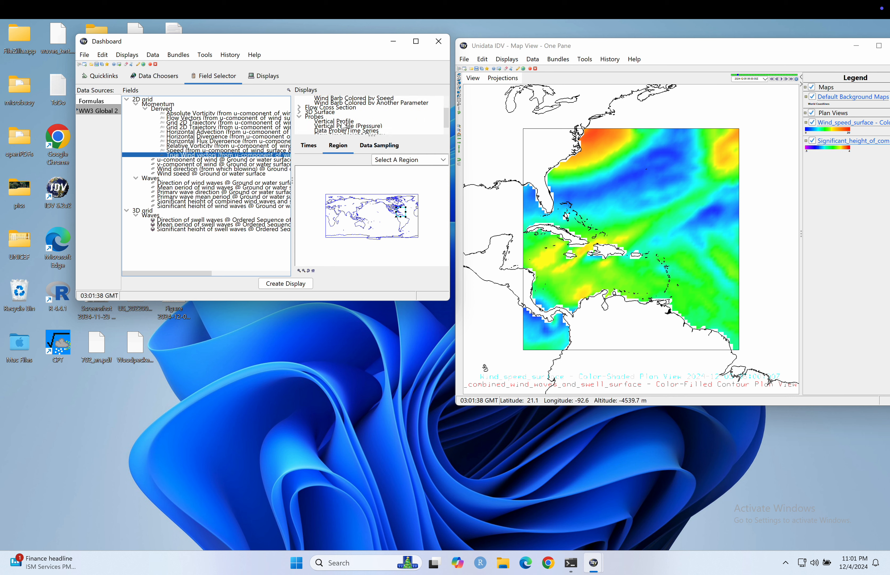
pyautogui.scroll(3, 343, 125)
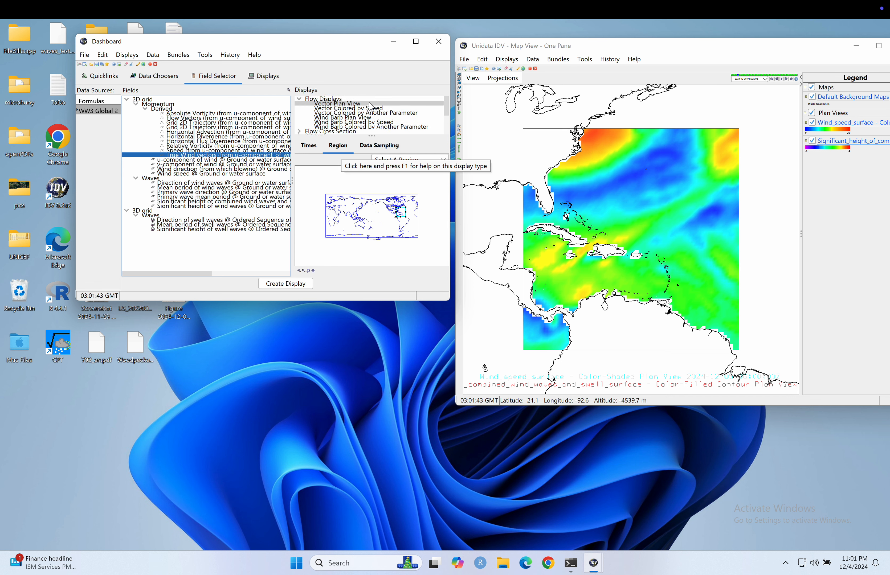
pyautogui.click(287, 283)
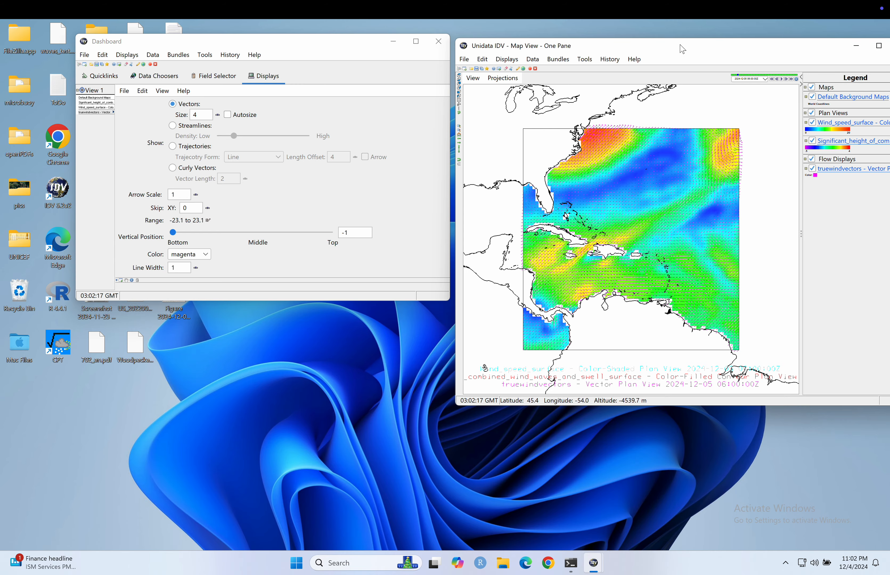
# Step: Bring the map window over the dashboard and zoom in until the Caribbean data region fills the map view
pyautogui.moveTo(683, 47); pyautogui.dragTo(466, 91)
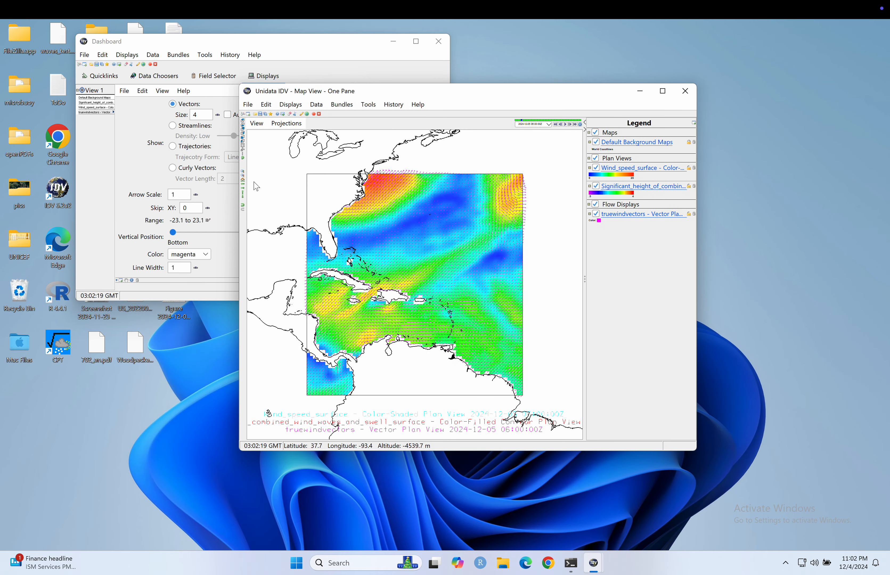
pyautogui.click(243, 171)
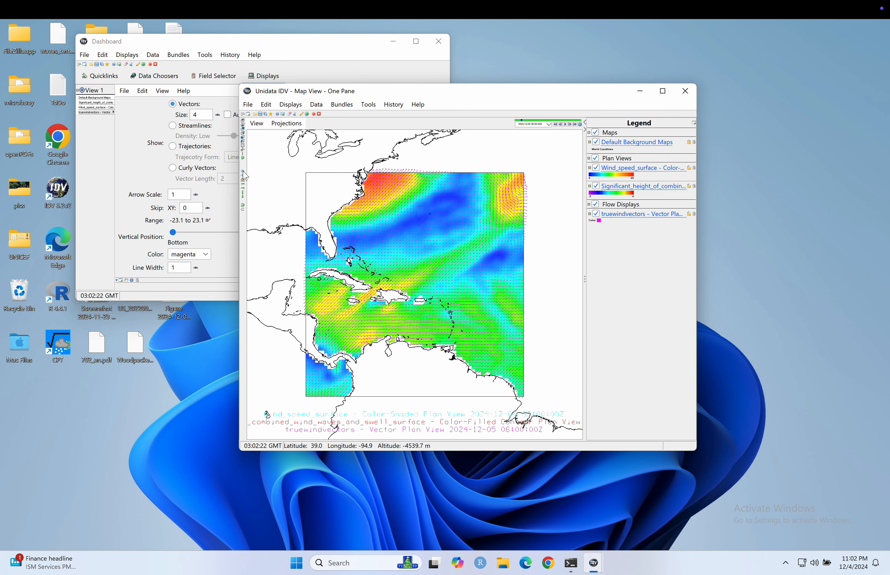
pyautogui.click(243, 171)
pyautogui.click(244, 171)
pyautogui.click(243, 172)
pyautogui.click(243, 172)
pyautogui.click(243, 171)
pyautogui.click(244, 172)
pyautogui.click(243, 171)
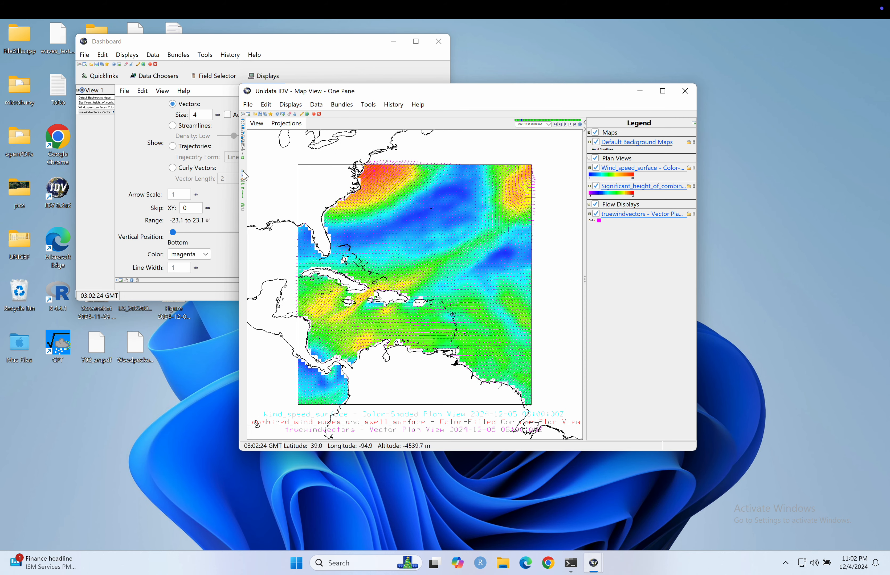
pyautogui.click(243, 172)
pyautogui.click(243, 172)
pyautogui.click(243, 172)
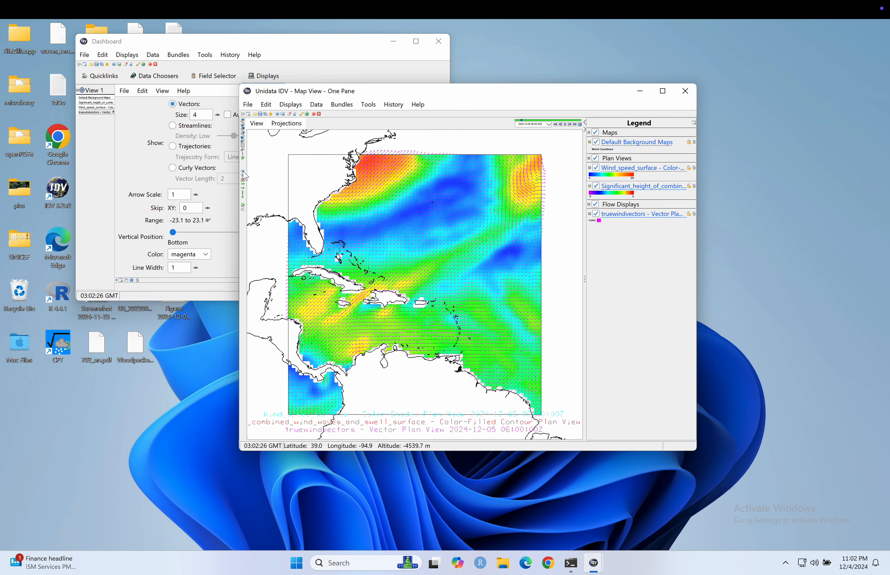
pyautogui.click(243, 172)
pyautogui.click(243, 172)
pyautogui.click(243, 172)
pyautogui.click(243, 172)
pyautogui.click(244, 172)
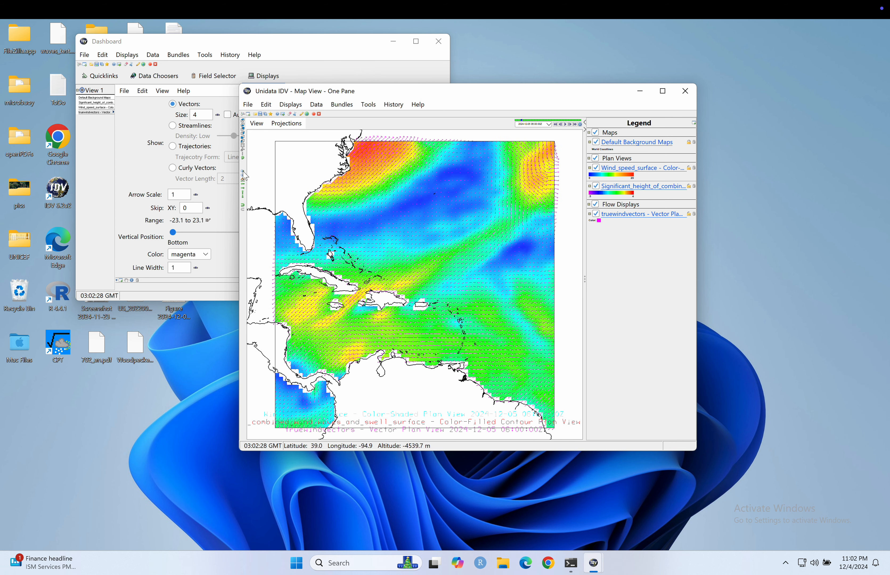
pyautogui.click(243, 172)
pyautogui.click(243, 172)
pyautogui.click(243, 172)
pyautogui.click(243, 172)
pyautogui.click(243, 172)
pyautogui.click(243, 172)
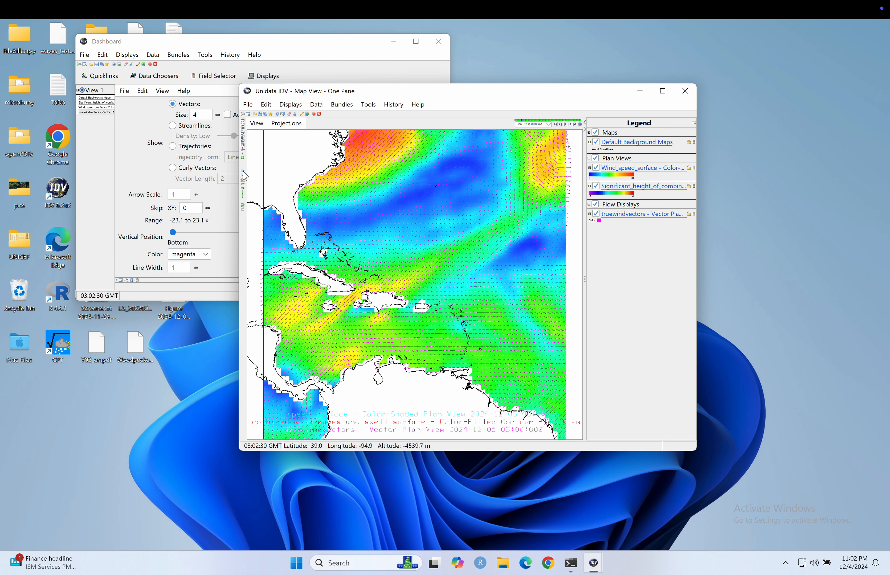
pyautogui.click(243, 172)
pyautogui.click(243, 172)
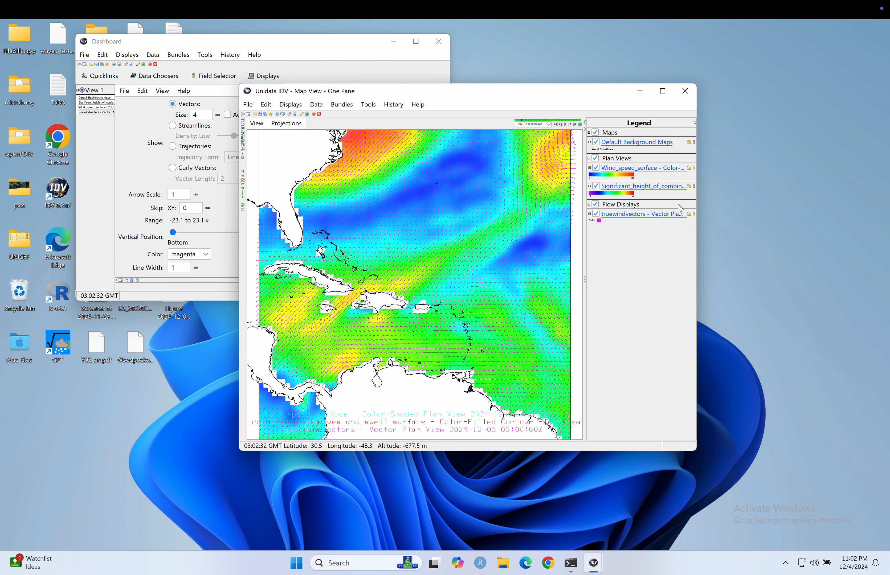
# Step: Open the true wind vectors' controls with the map alongside, color the vectors black, and set their XY skip to 1
pyautogui.click(639, 218)
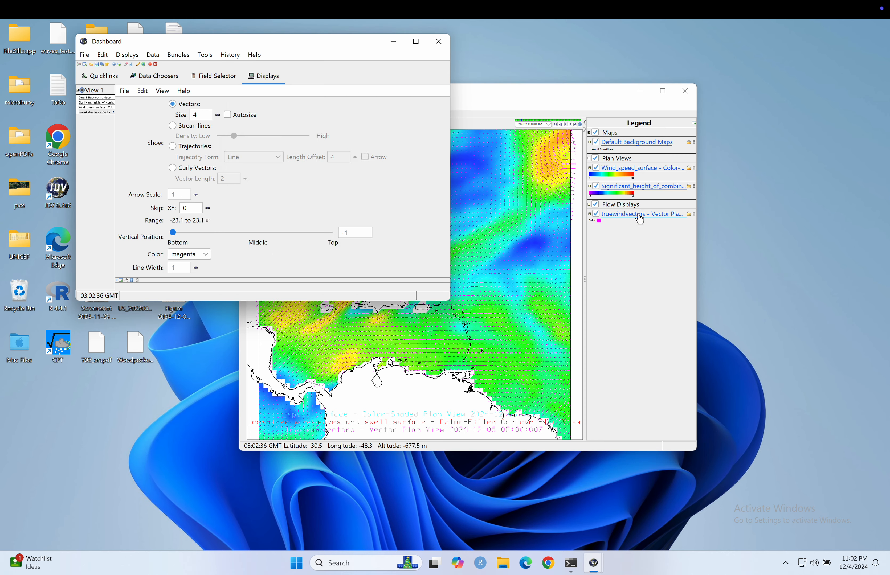
pyautogui.moveTo(501, 96); pyautogui.dragTo(726, 90)
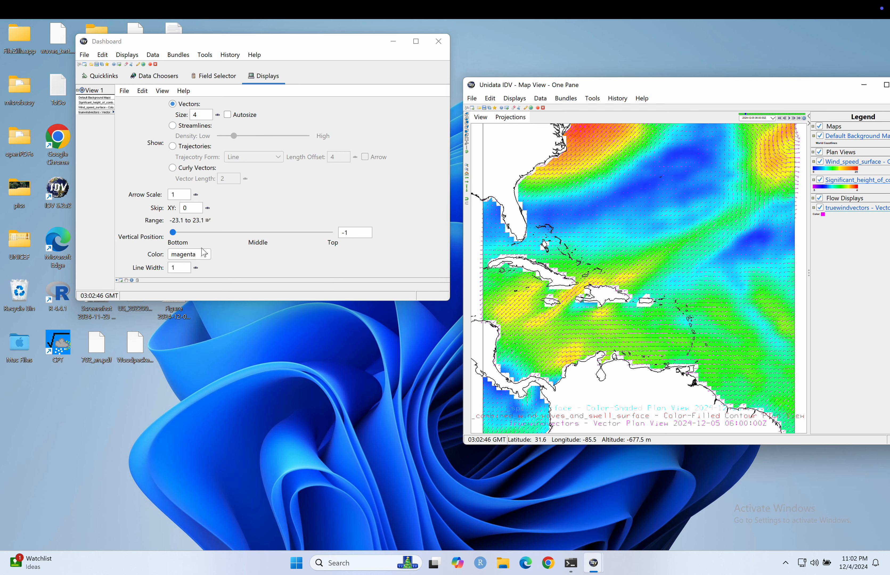
pyautogui.click(201, 256)
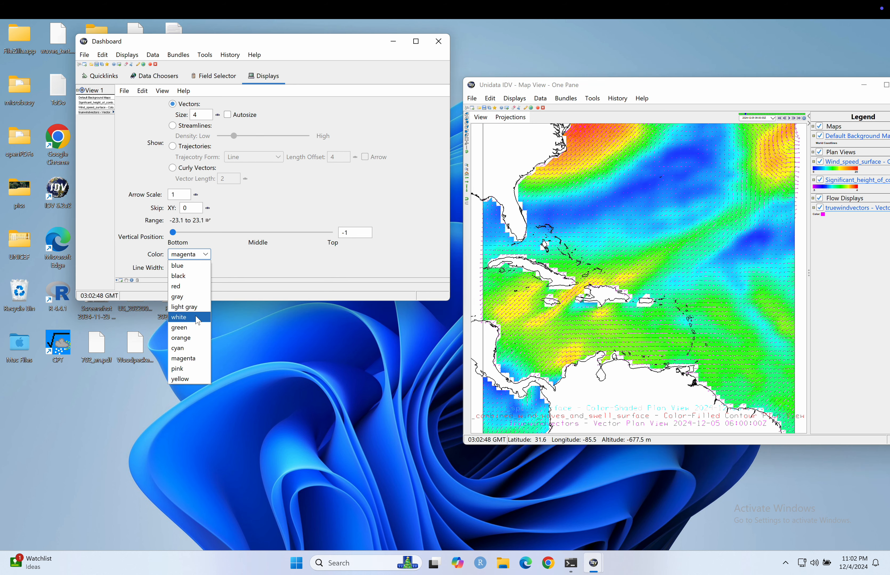
pyautogui.click(192, 277)
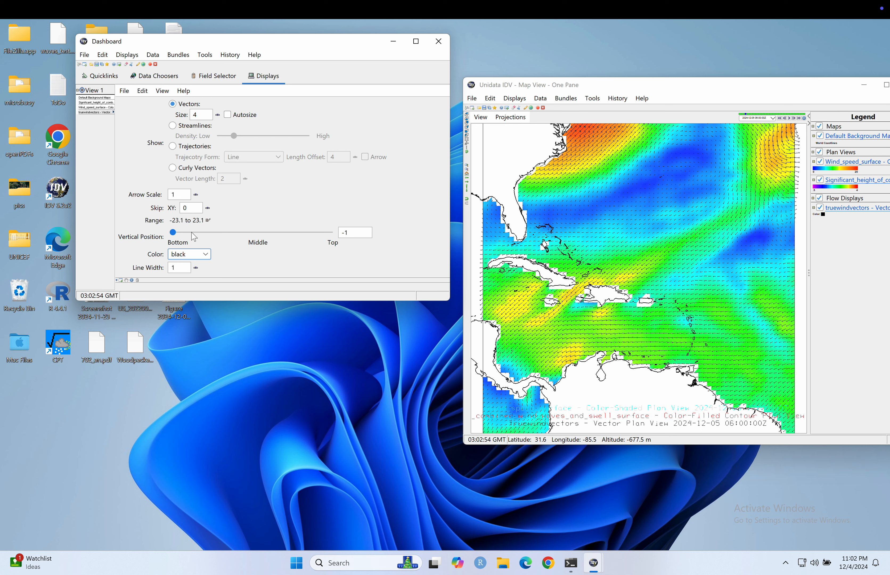
pyautogui.click(208, 221)
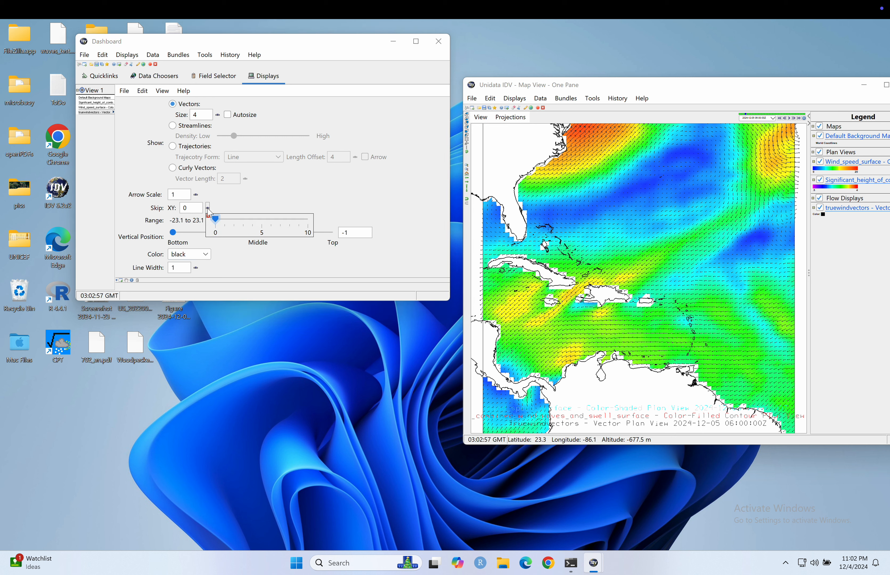
pyautogui.click(222, 219)
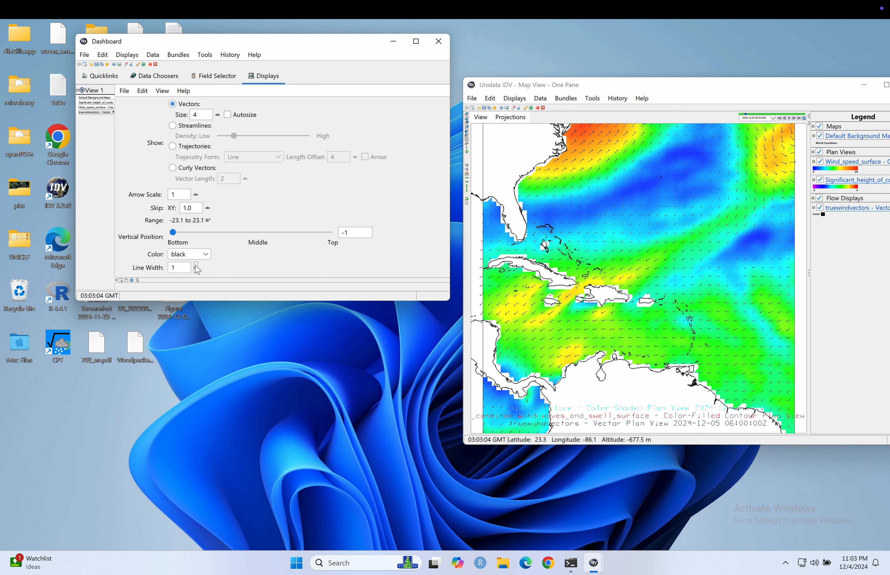
# Step: Set the wind vectors' line width to 2 and their arrow scale to 2.0
pyautogui.click(196, 268)
pyautogui.click(216, 285)
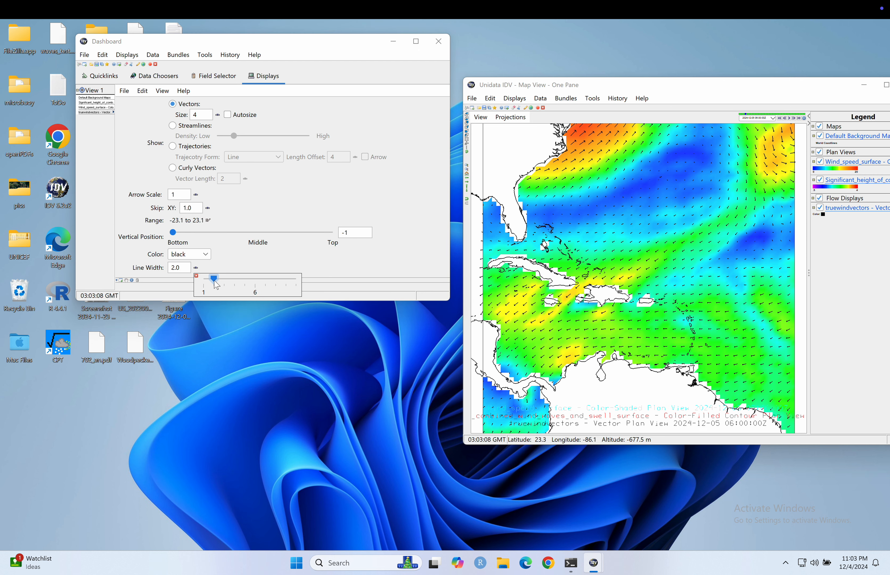
pyautogui.click(196, 195)
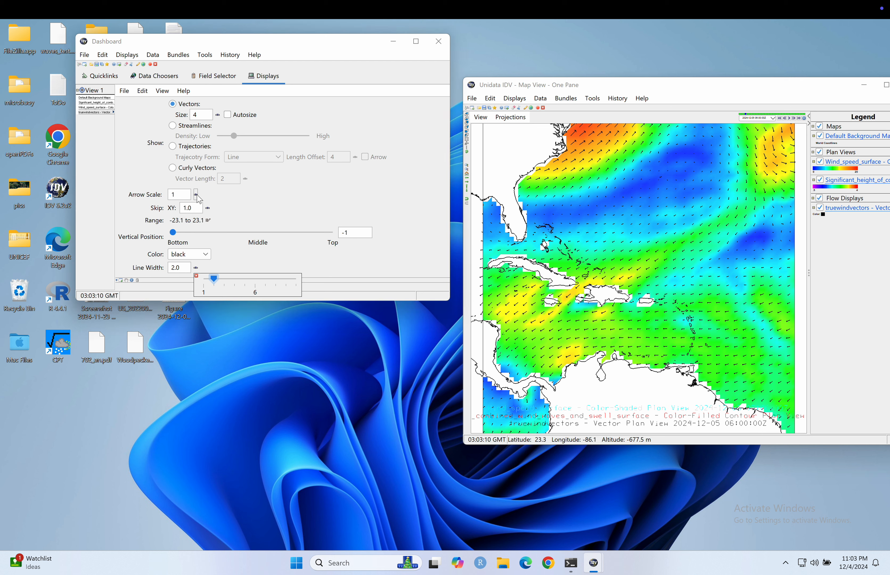
pyautogui.click(241, 208)
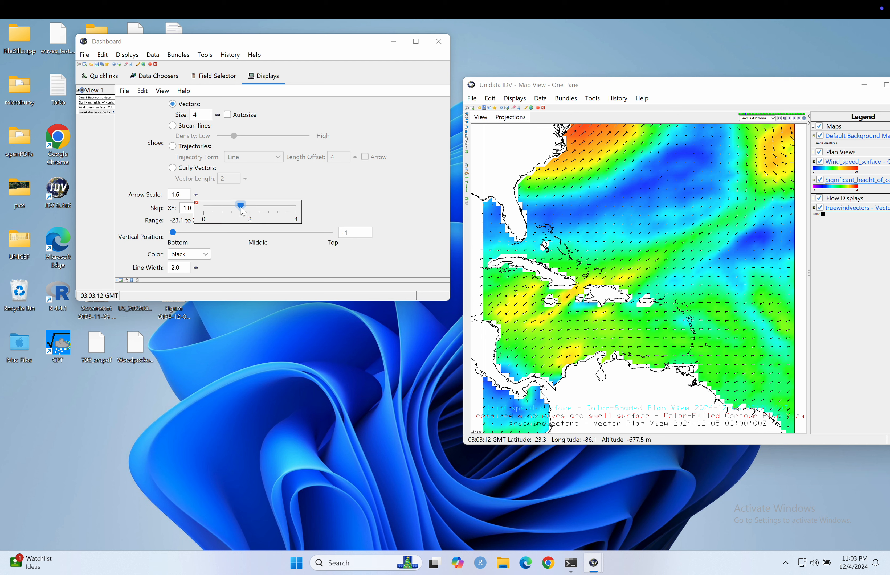
pyautogui.moveTo(242, 211); pyautogui.dragTo(254, 211)
pyautogui.click(261, 206)
# Step: Preview the wind flow as streamlines and return the display to vectors
pyautogui.click(173, 126)
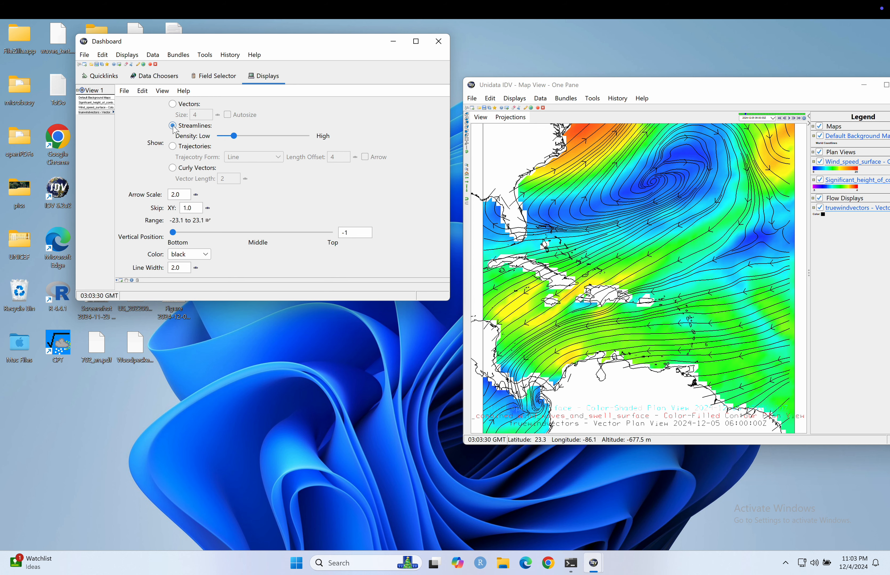
pyautogui.click(174, 105)
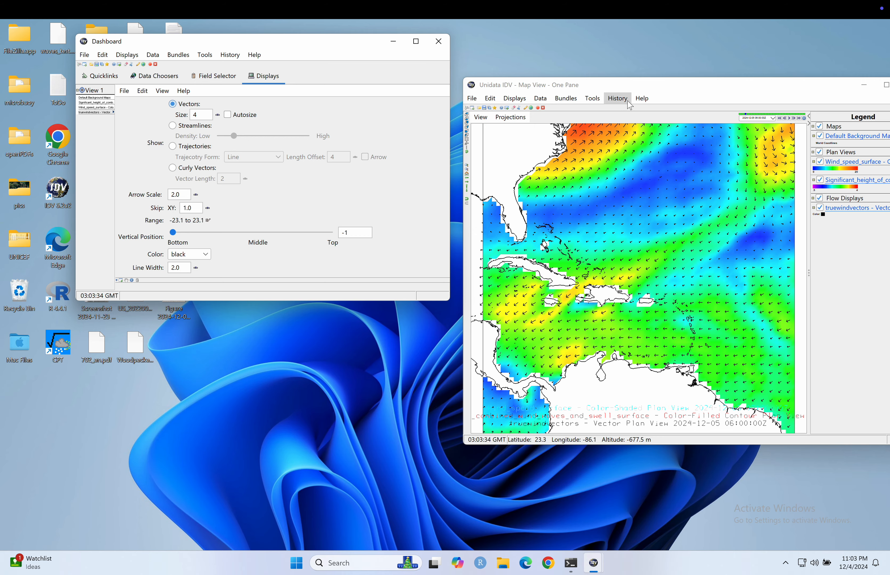
pyautogui.moveTo(662, 91); pyautogui.dragTo(343, 105)
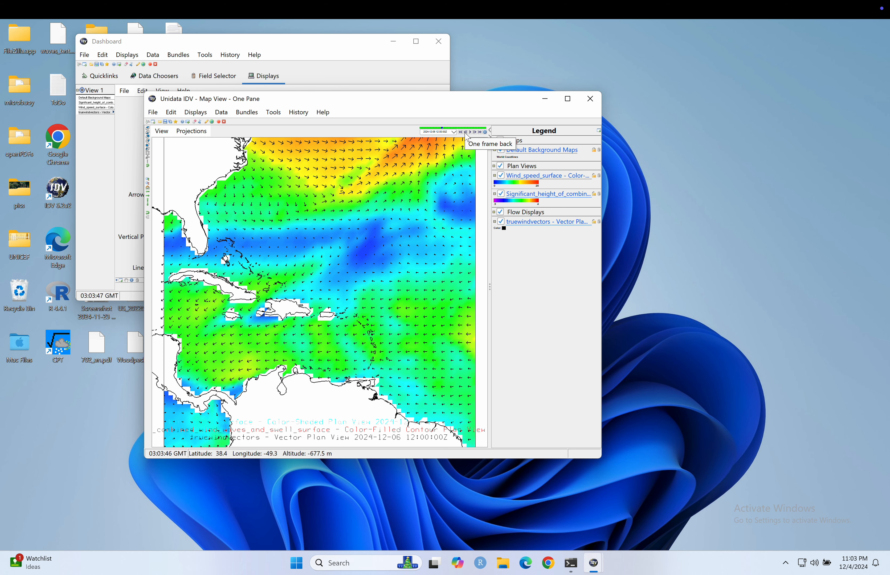
pyautogui.click(466, 132)
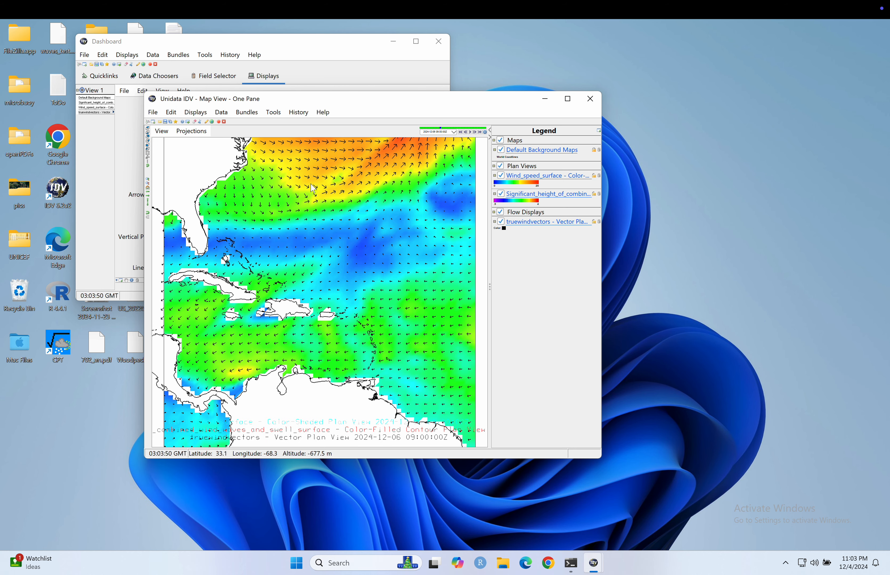
# Step: Place the map beside the dashboard and create a Wind Barb Plan View display of the true wind vectors
pyautogui.moveTo(310, 103); pyautogui.dragTo(580, 140)
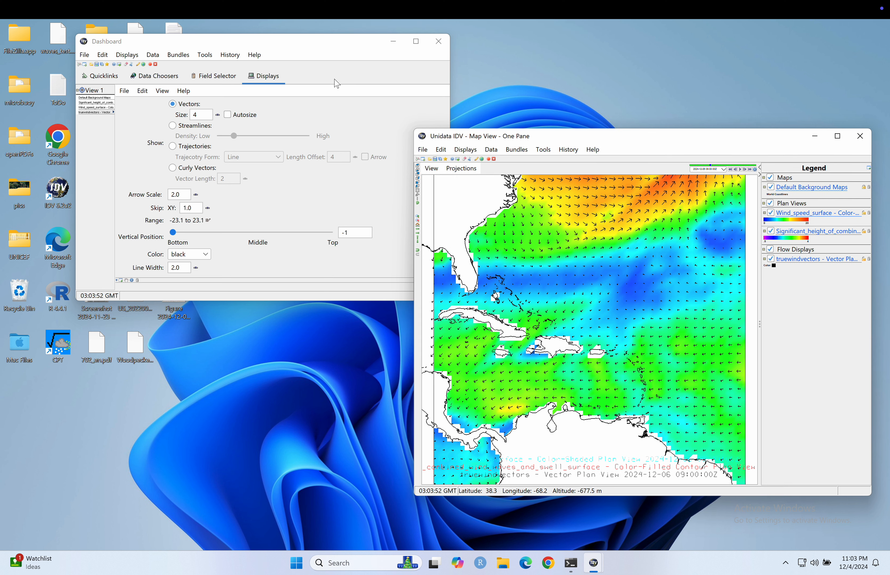
pyautogui.click(215, 76)
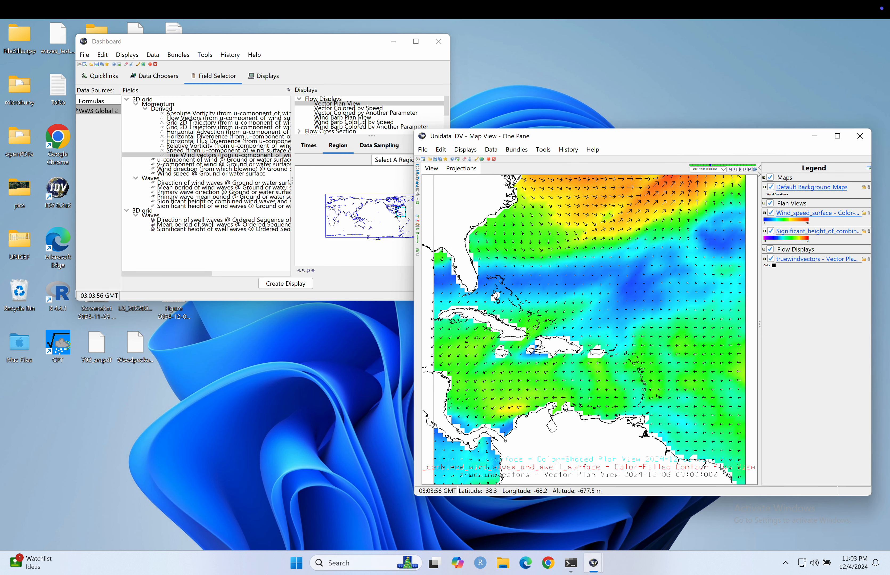
pyautogui.moveTo(646, 139)
pyautogui.mouseDown()
pyautogui.moveTo(549, 124)
pyautogui.moveTo(651, 133)
pyautogui.mouseUp()
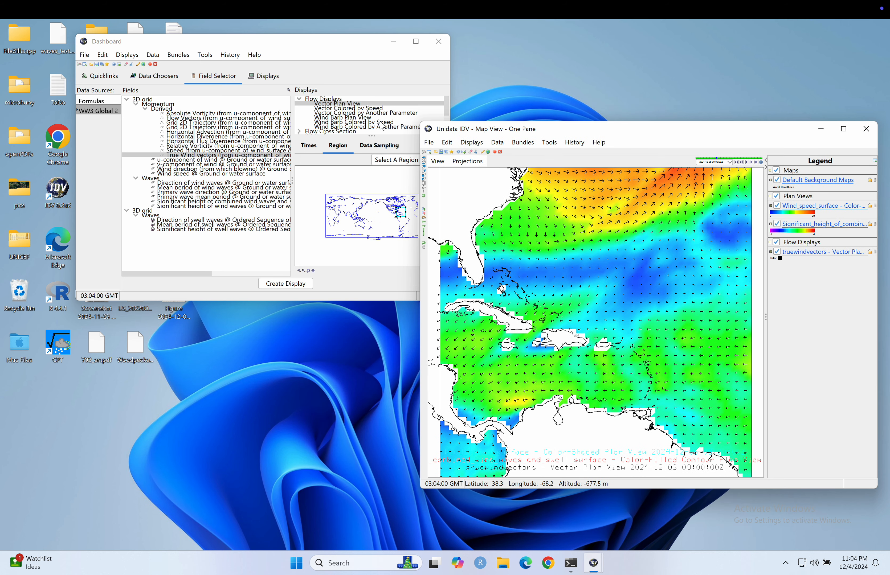
pyautogui.click(351, 117)
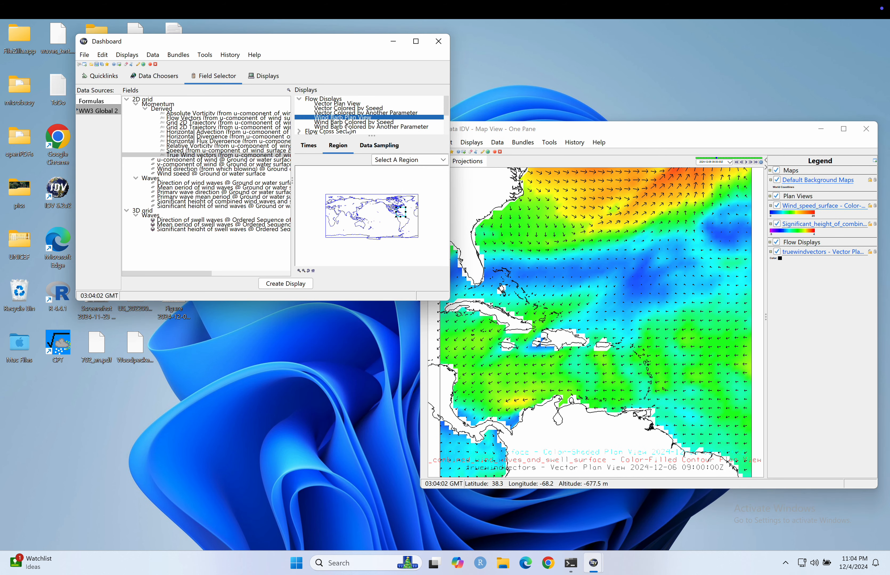
pyautogui.click(289, 283)
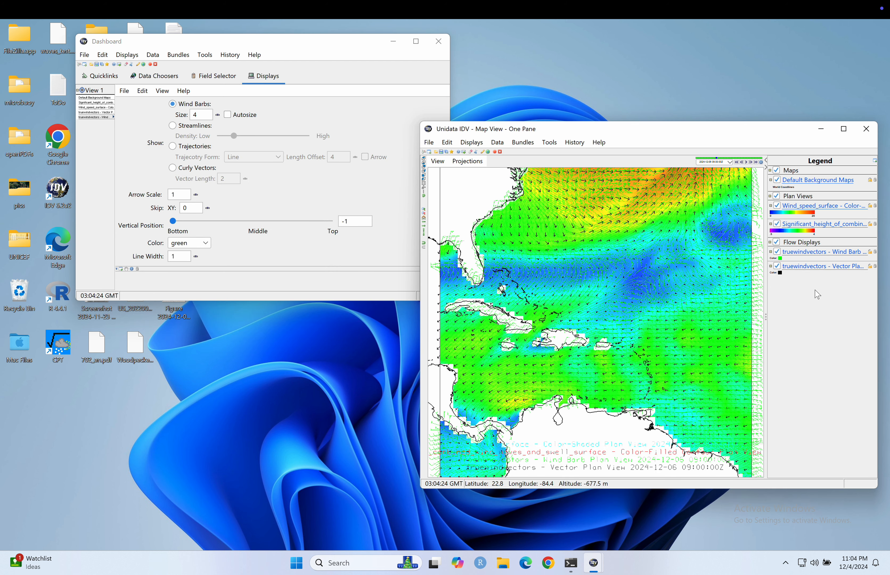
# Step: Hide the true wind vectors' Vector Plan View on the map and color the wind barbs black
pyautogui.click(777, 267)
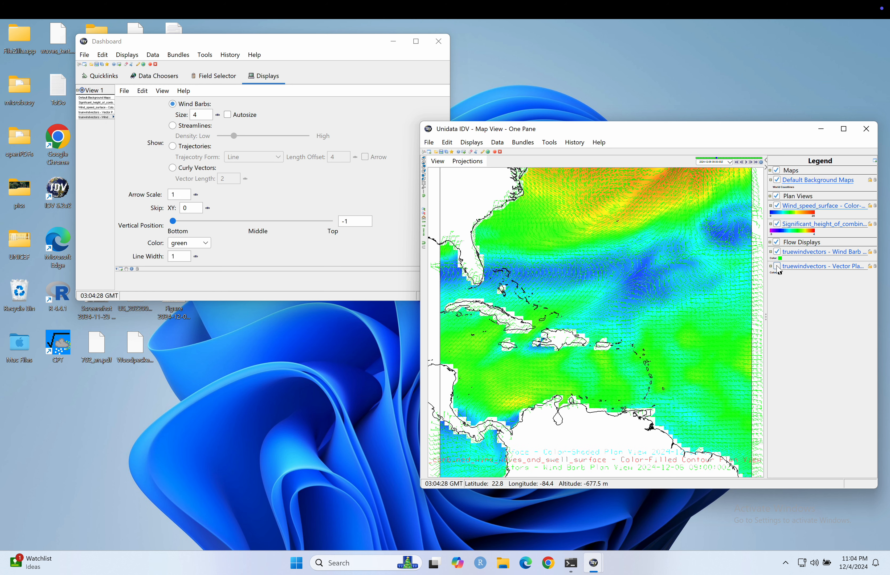
pyautogui.click(820, 254)
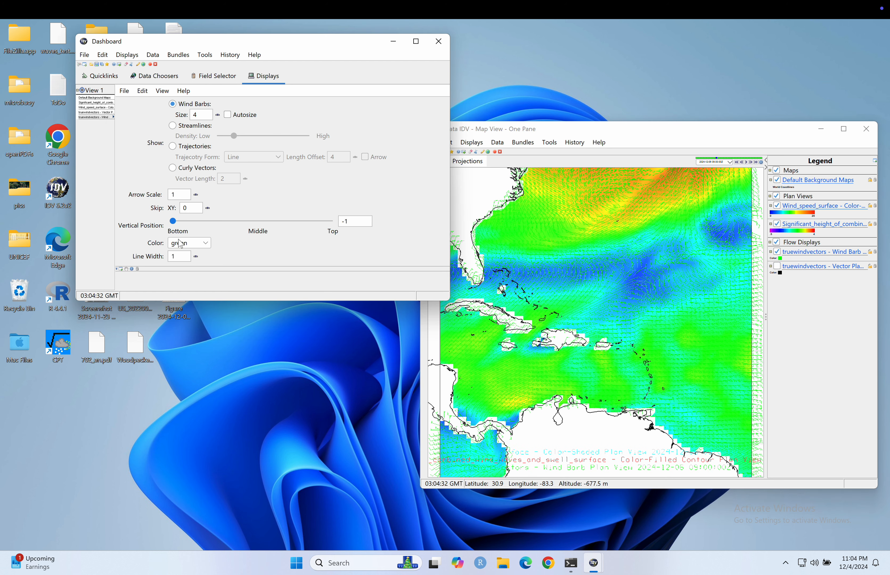
pyautogui.click(190, 244)
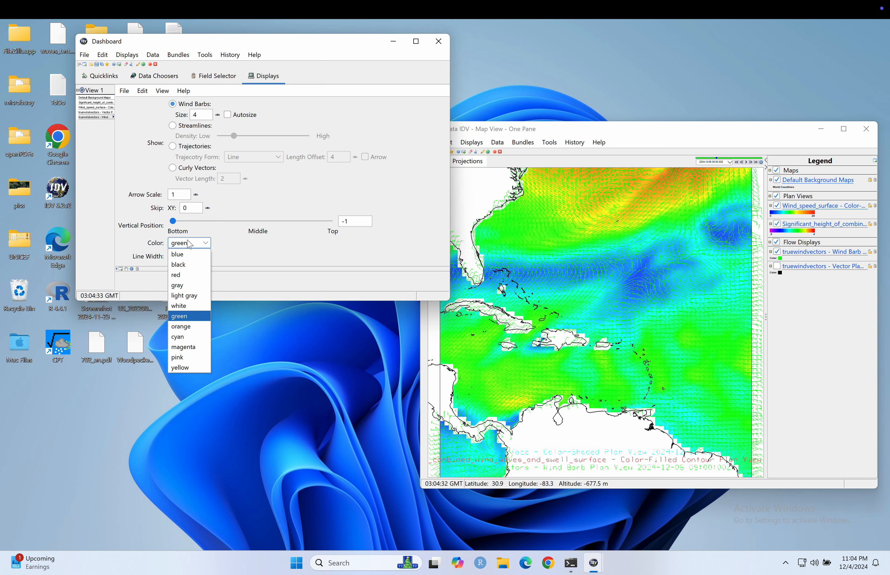
pyautogui.click(187, 263)
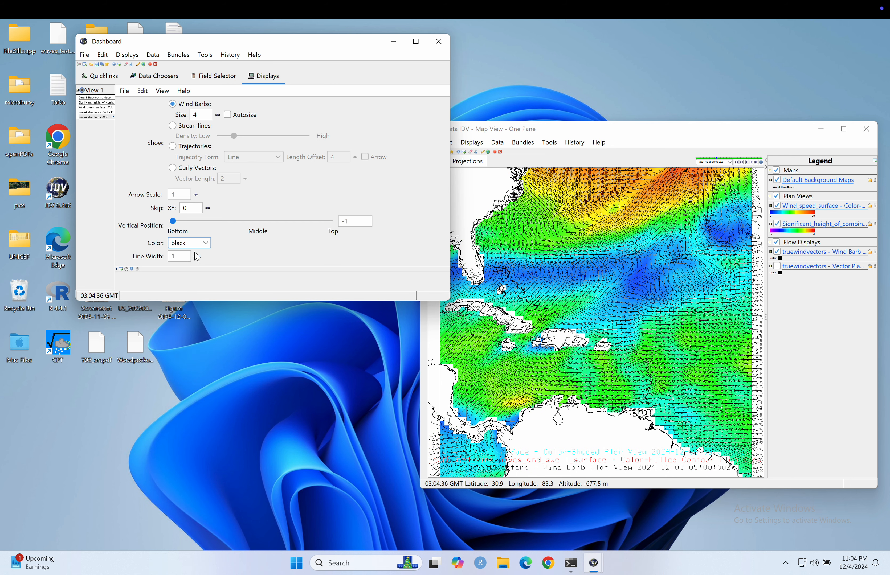
# Step: Set the wind barbs' XY skip to 2 and animate the map through the forecast times
pyautogui.click(208, 208)
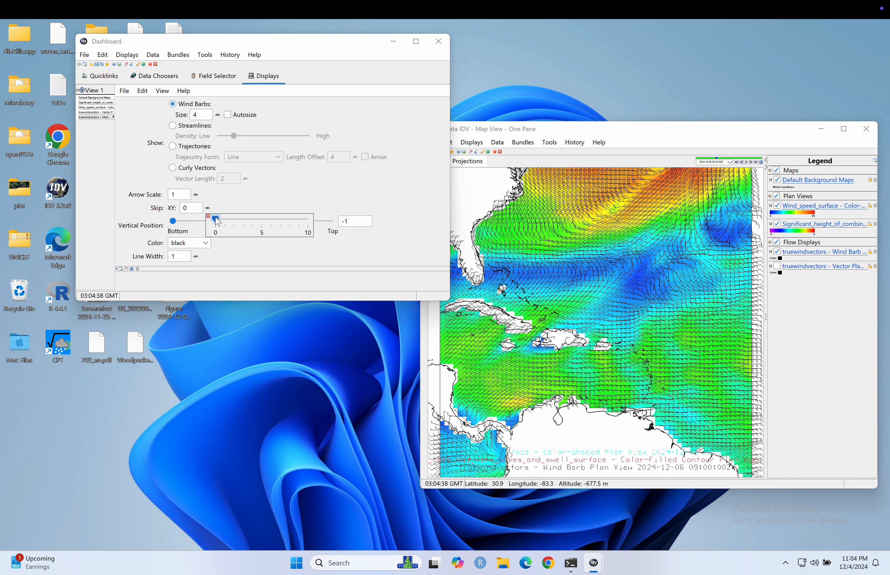
pyautogui.click(228, 220)
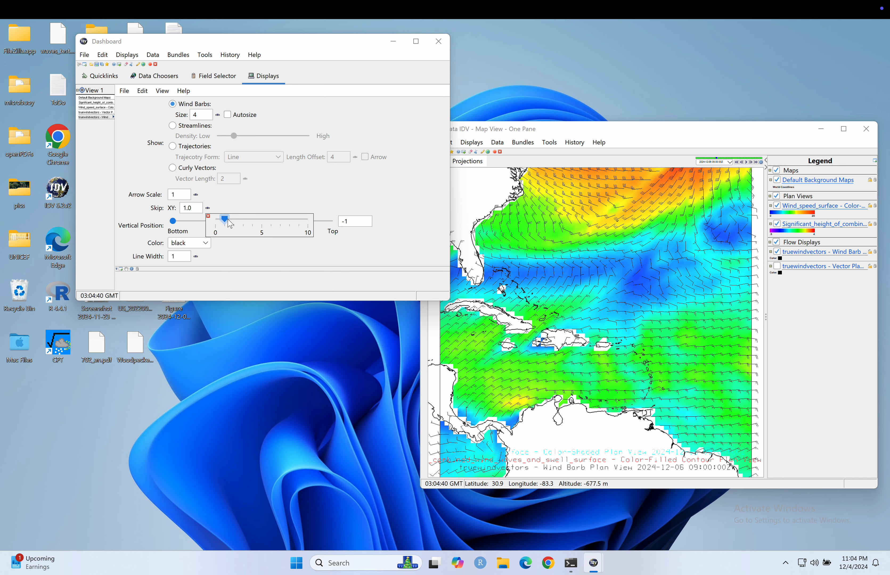
pyautogui.moveTo(230, 224); pyautogui.dragTo(236, 224)
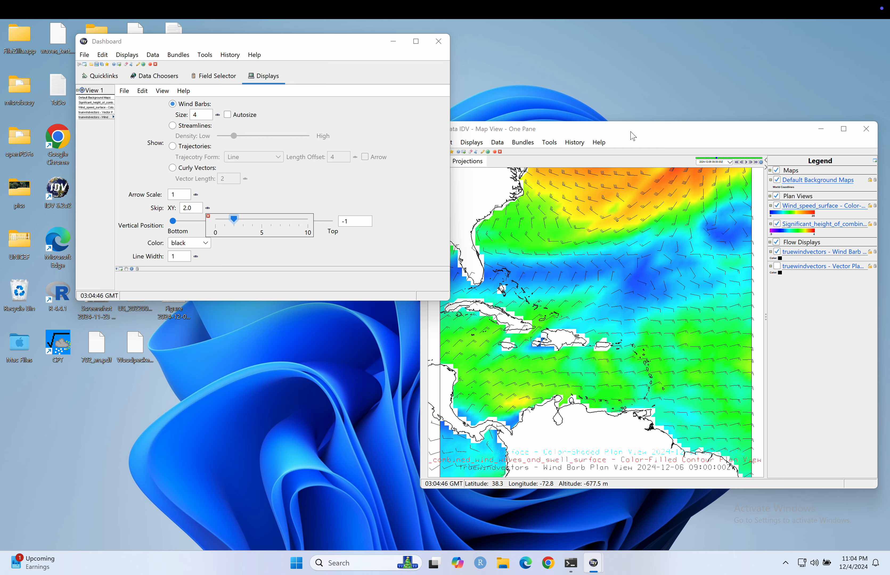
pyautogui.moveTo(632, 136); pyautogui.dragTo(482, 134)
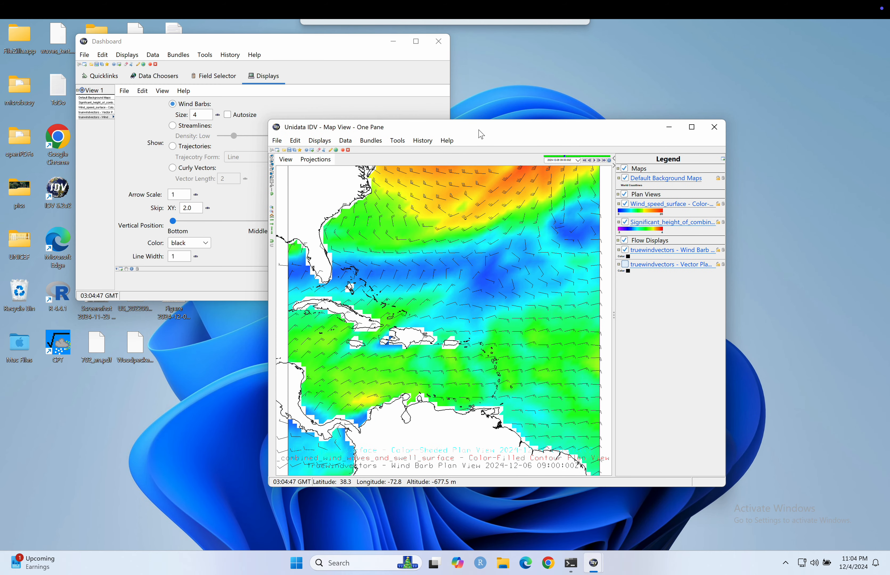
pyautogui.click(594, 161)
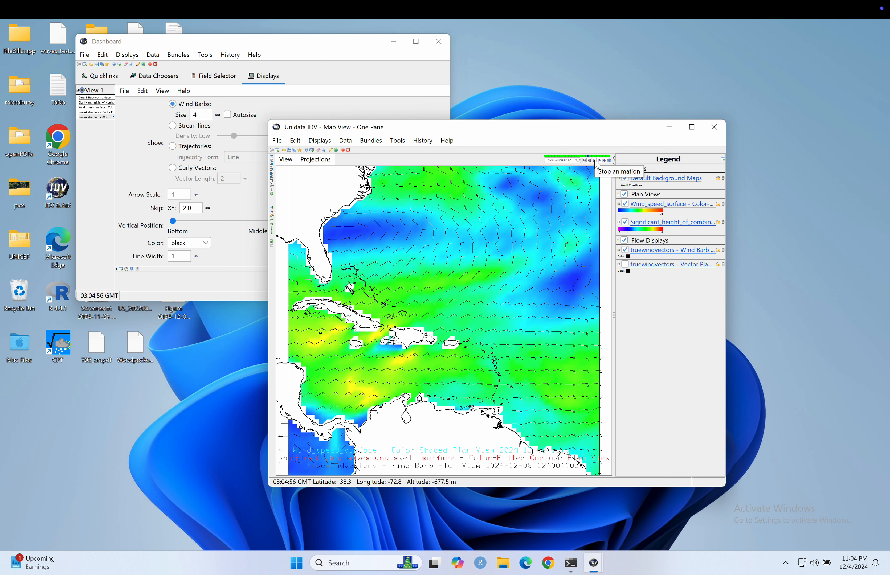
# Step: In the wind speed display's properties, make the color scale visible, position it at Right, and show its unit
pyautogui.click(679, 205)
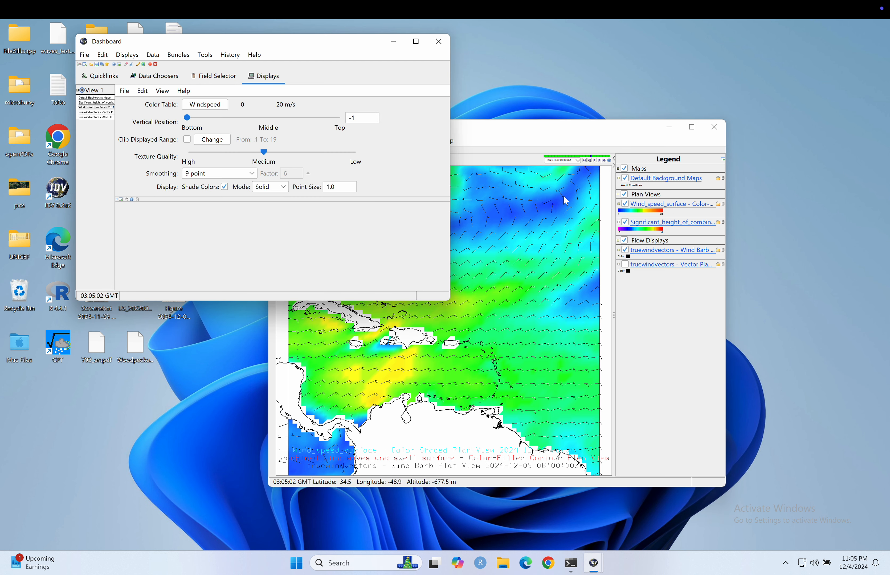
pyautogui.click(132, 200)
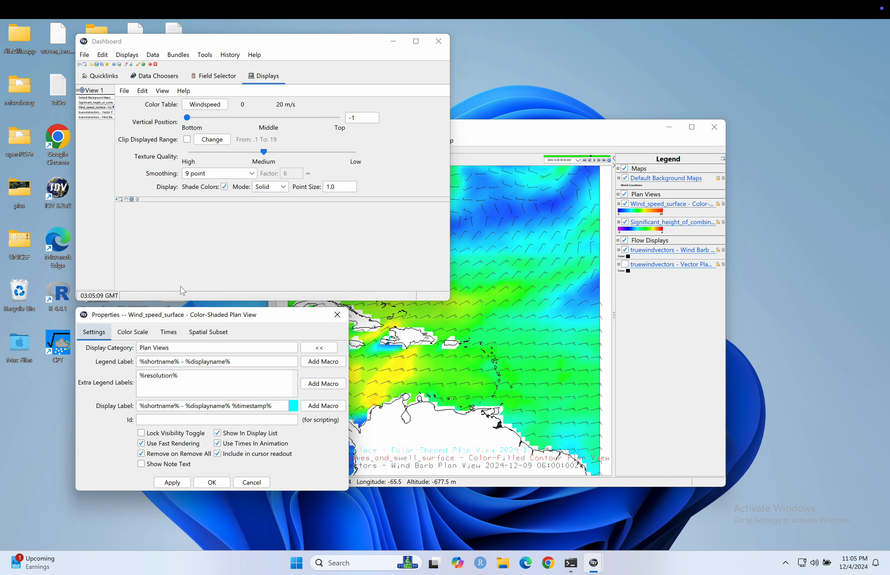
pyautogui.click(139, 333)
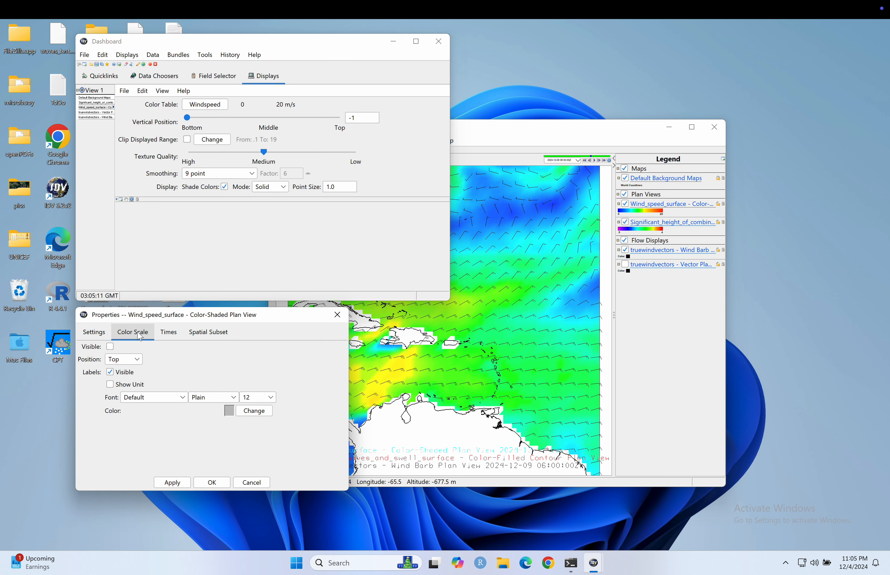
pyautogui.click(110, 347)
pyautogui.click(123, 359)
pyautogui.click(120, 398)
pyautogui.click(110, 384)
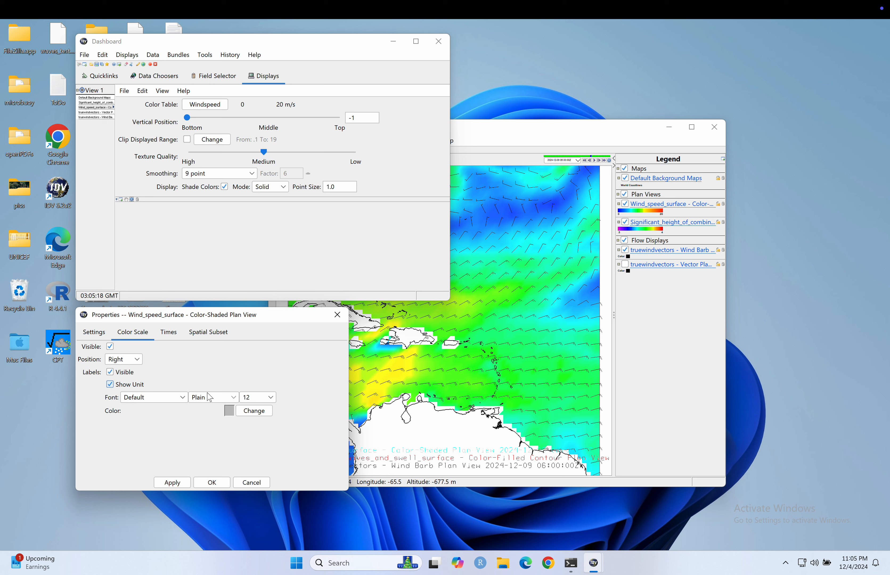
# Step: Set the wind speed color scale's label font size to 18 and label color to black, and apply the properties
pyautogui.click(256, 398)
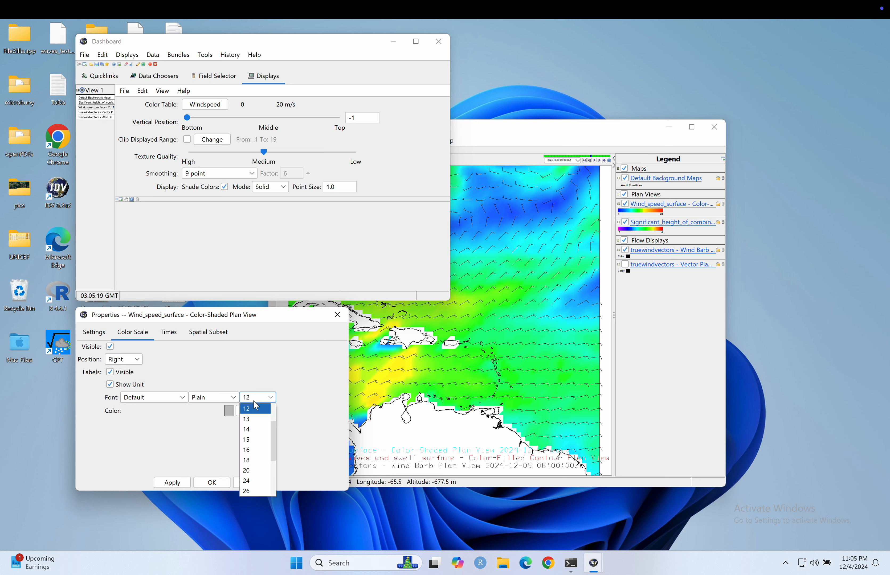
pyautogui.click(258, 460)
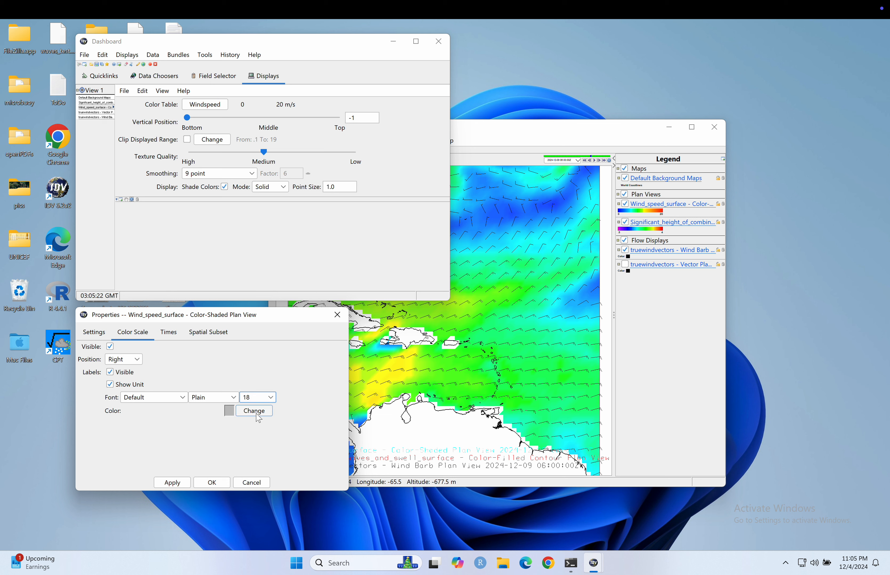
pyautogui.click(229, 411)
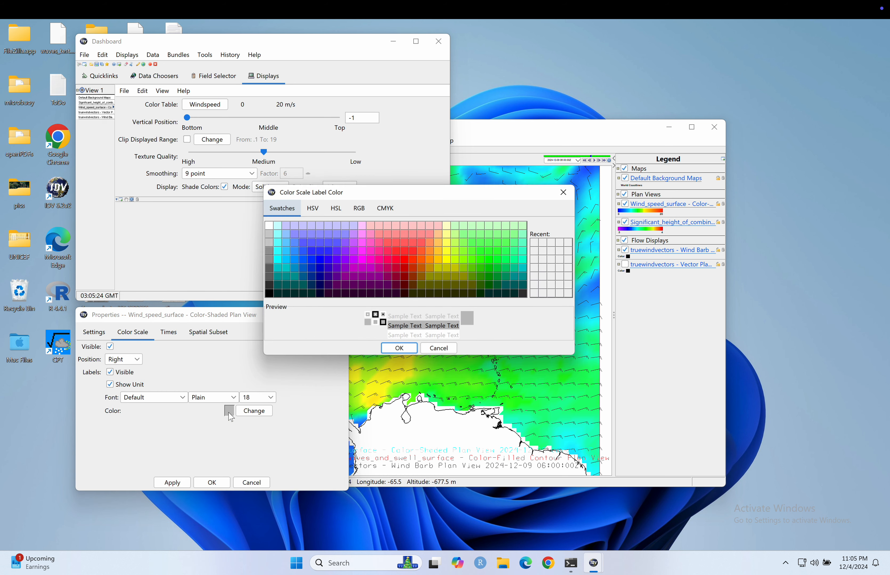
pyautogui.click(268, 293)
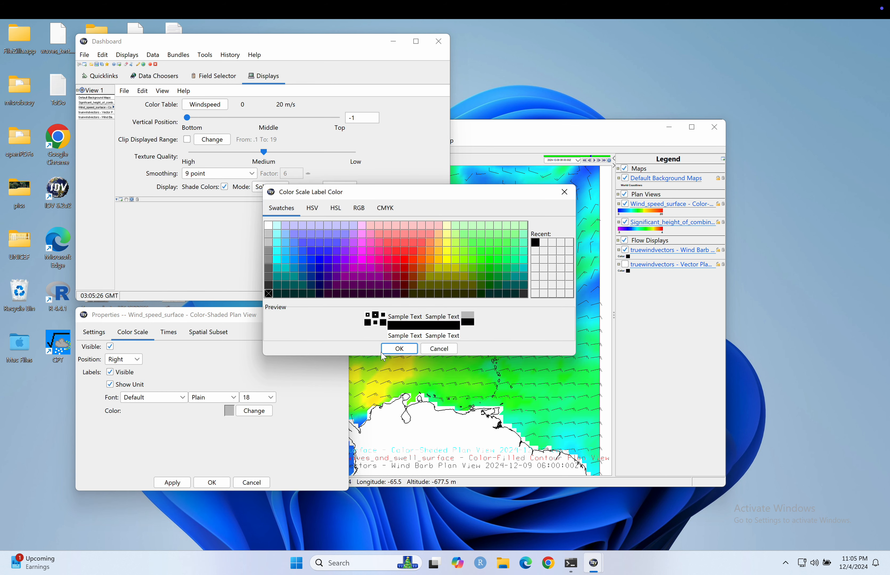
pyautogui.click(399, 349)
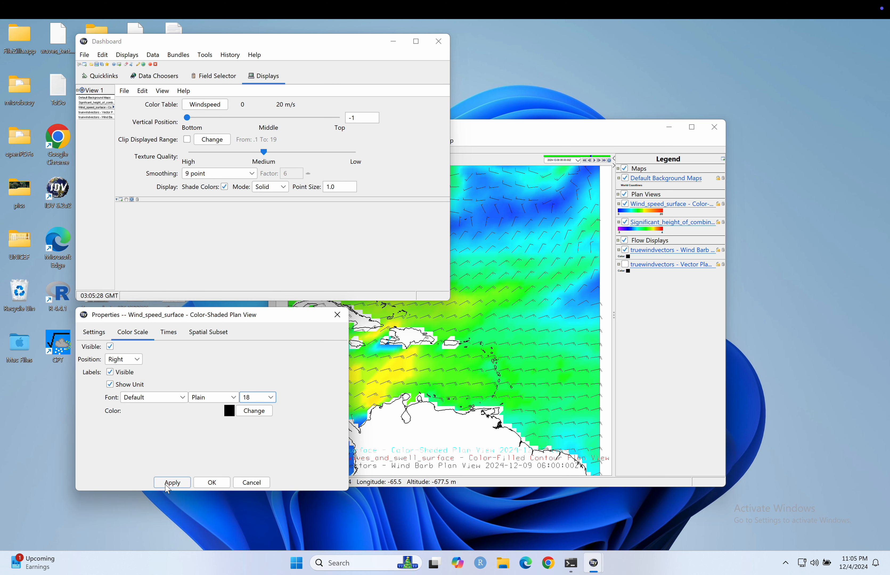
pyautogui.click(173, 483)
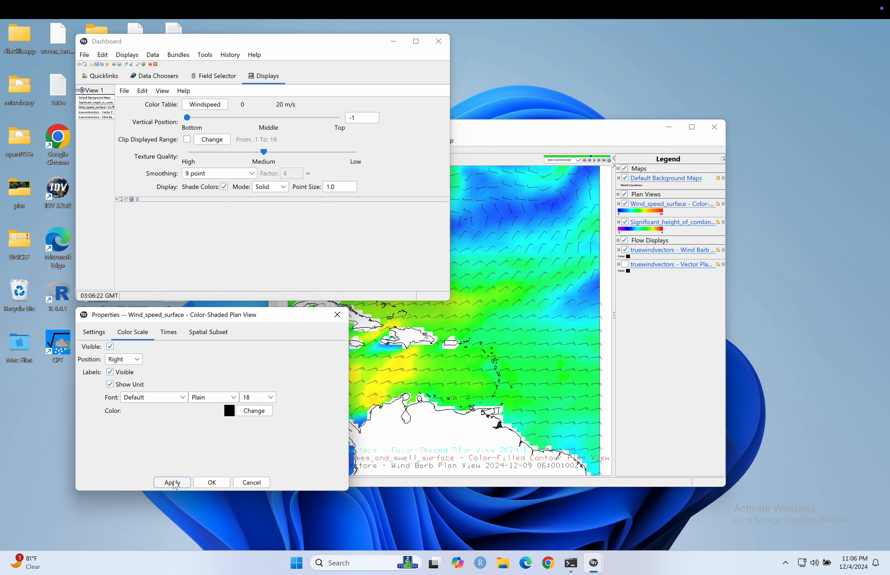
pyautogui.click(173, 482)
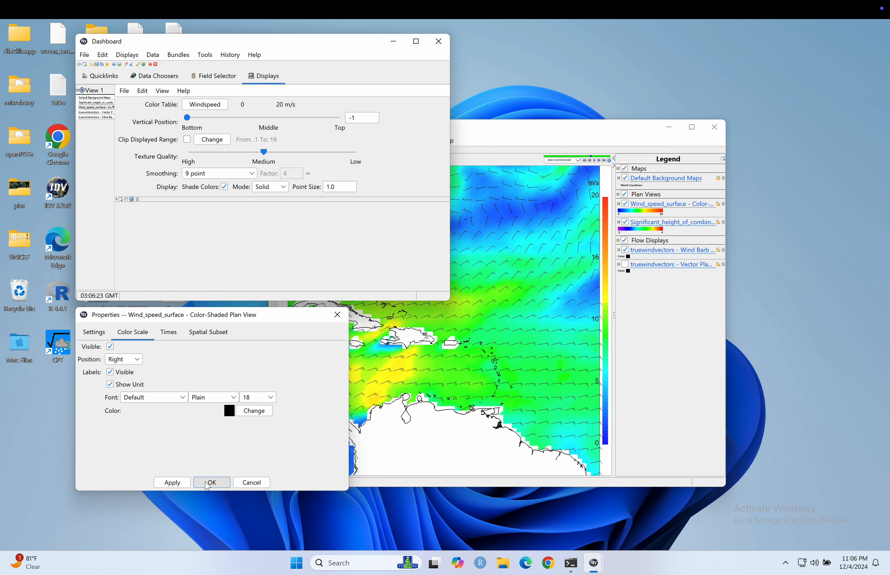
pyautogui.click(210, 483)
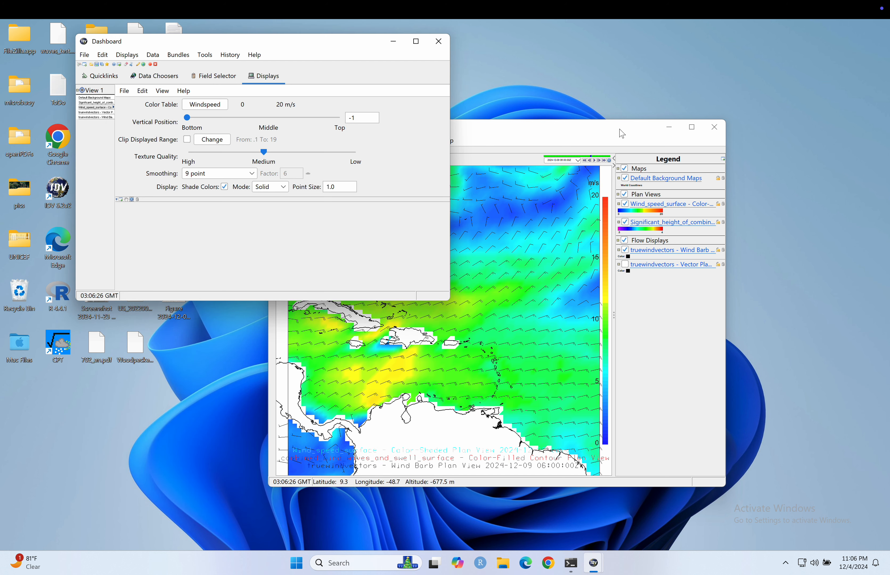
# Step: Move the map view window clear of the Dashboard and expand the Global Forecast System (GFS) entry in the data catalog
pyautogui.click(600, 133)
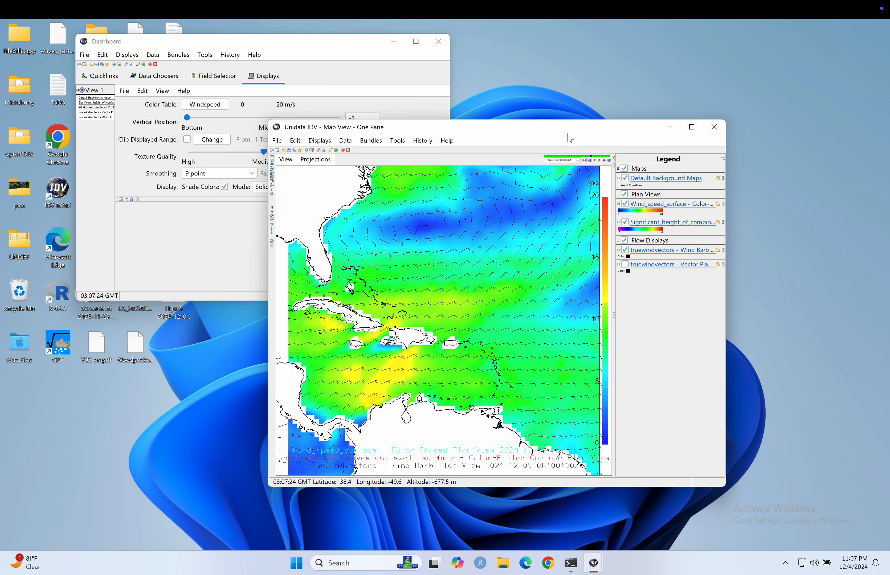
pyautogui.moveTo(570, 137); pyautogui.dragTo(719, 69)
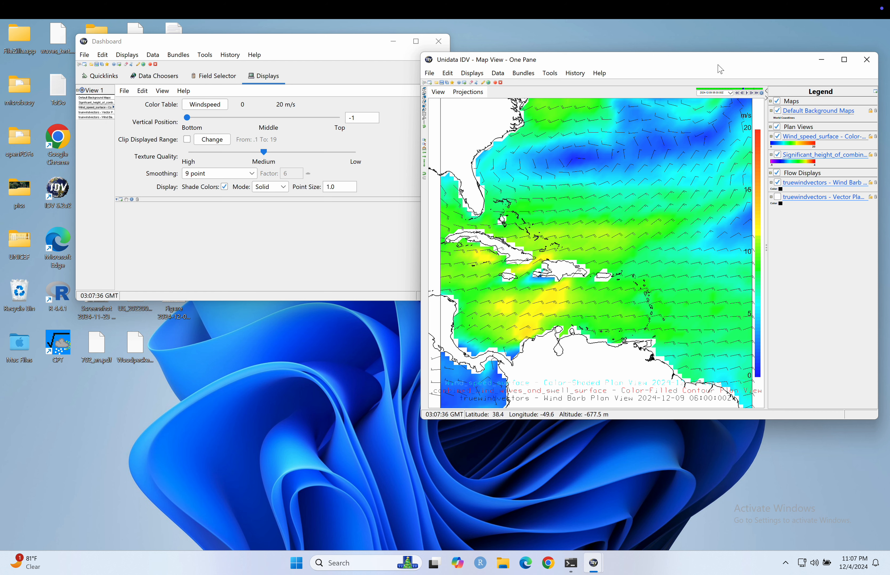
pyautogui.click(218, 83)
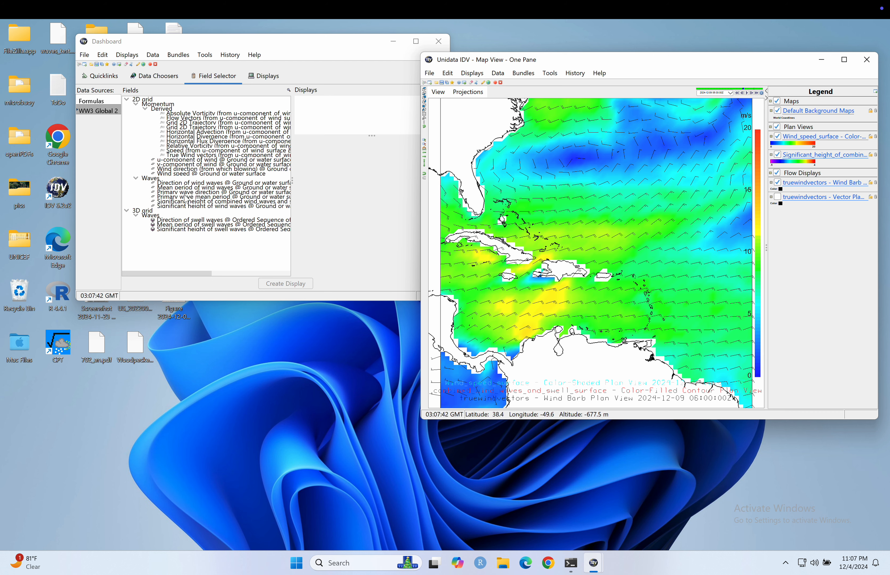
pyautogui.click(162, 81)
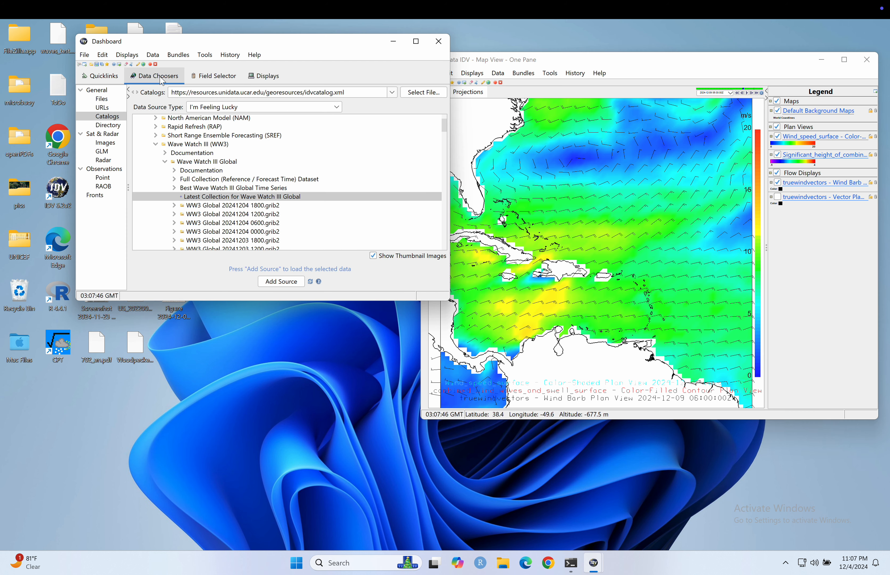
pyautogui.scroll(2, 250, 180)
pyautogui.scroll(3, 250, 179)
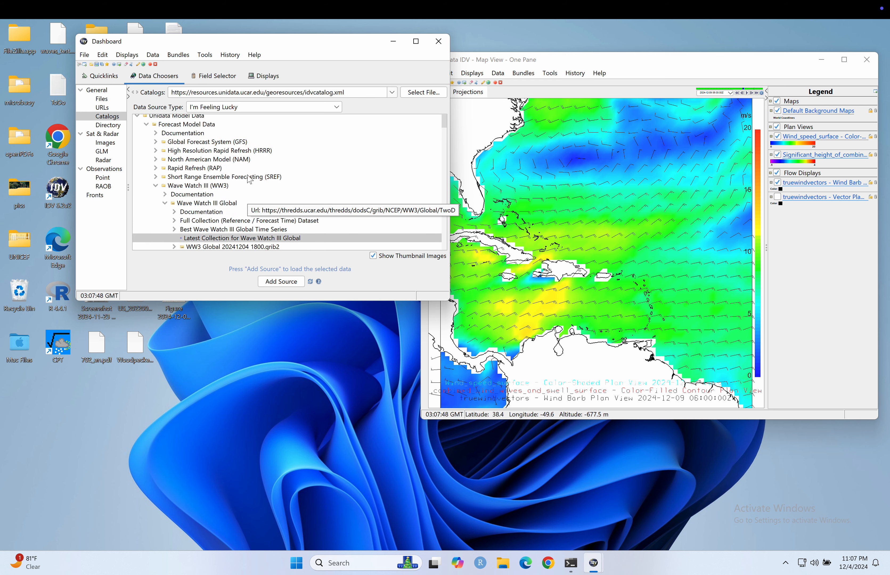
pyautogui.click(180, 146)
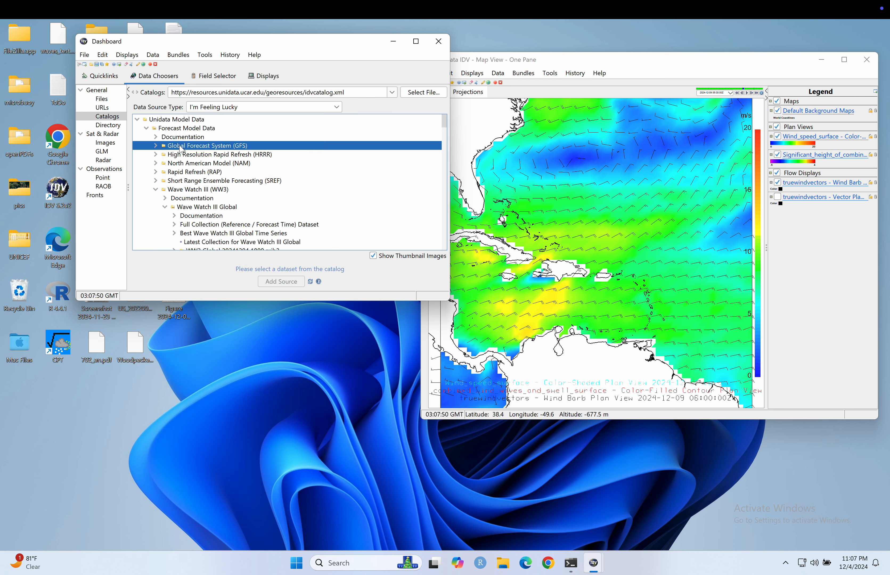
pyautogui.click(156, 148)
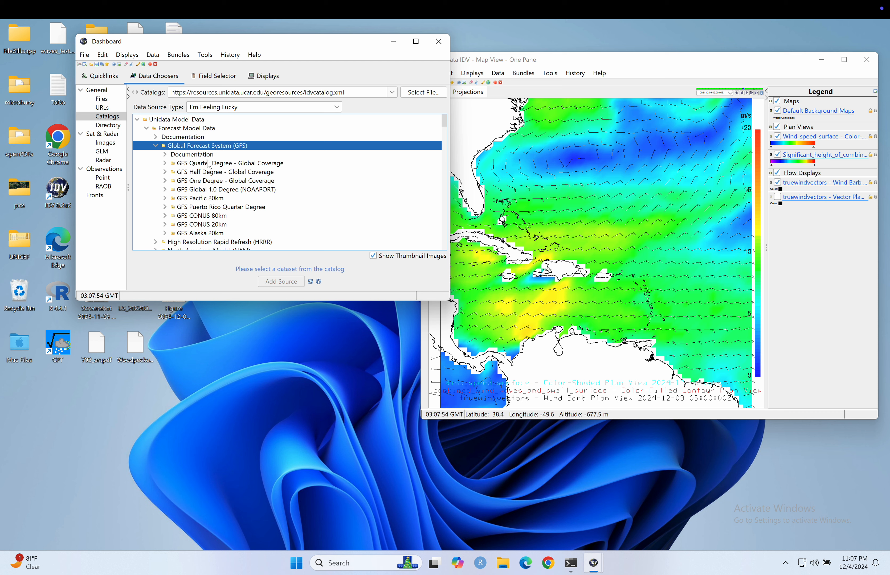
# Step: Add the Latest Collection for GFS Quarter Degree Forecast, under GFS Quarter Degree - Global Coverage, as a data source
pyautogui.click(165, 163)
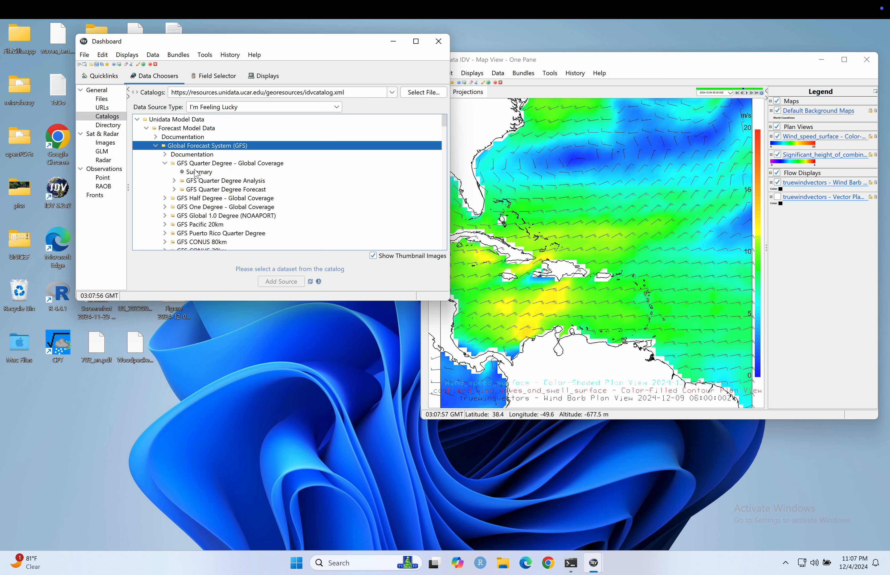
pyautogui.click(175, 190)
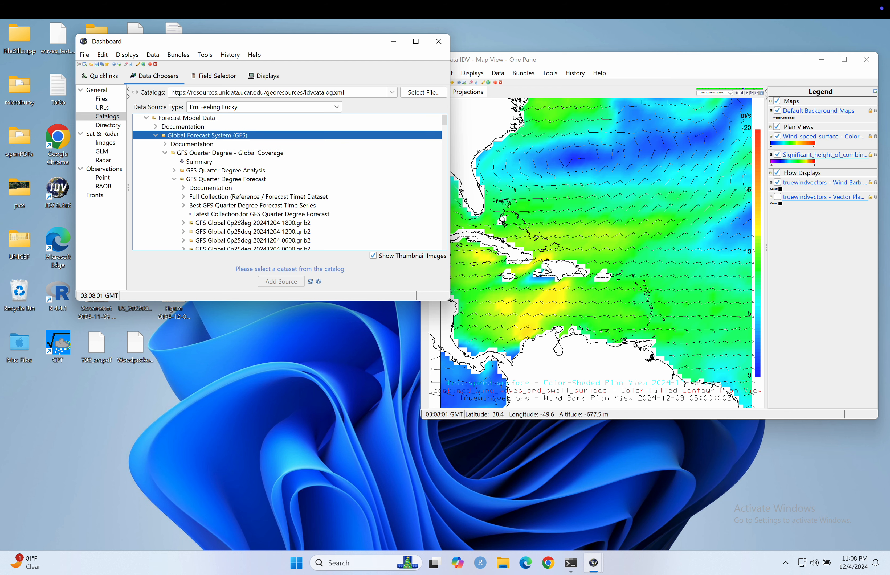
pyautogui.click(243, 215)
pyautogui.click(270, 281)
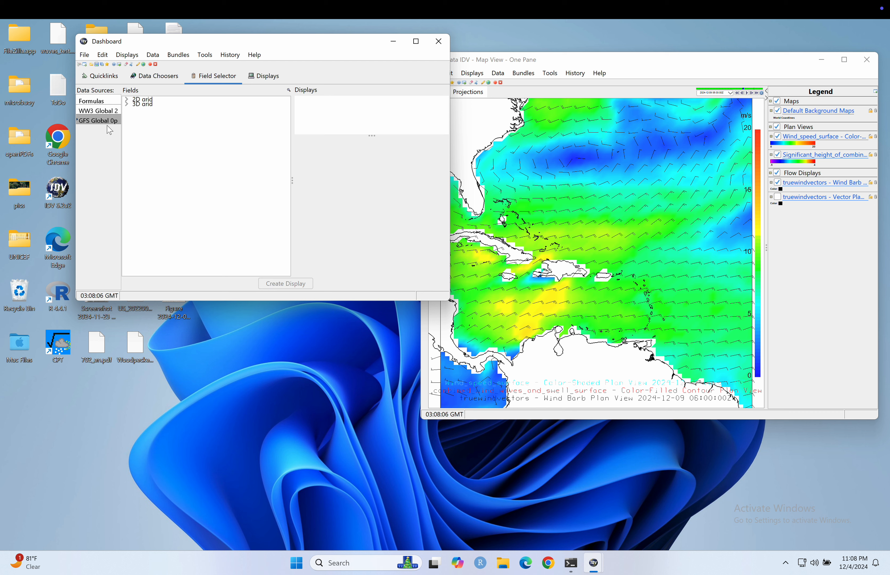
# Step: Browse the GFS Mass fields and select the 2D grid field Pressure reduced to MSL @ Mean sea level
pyautogui.click(127, 103)
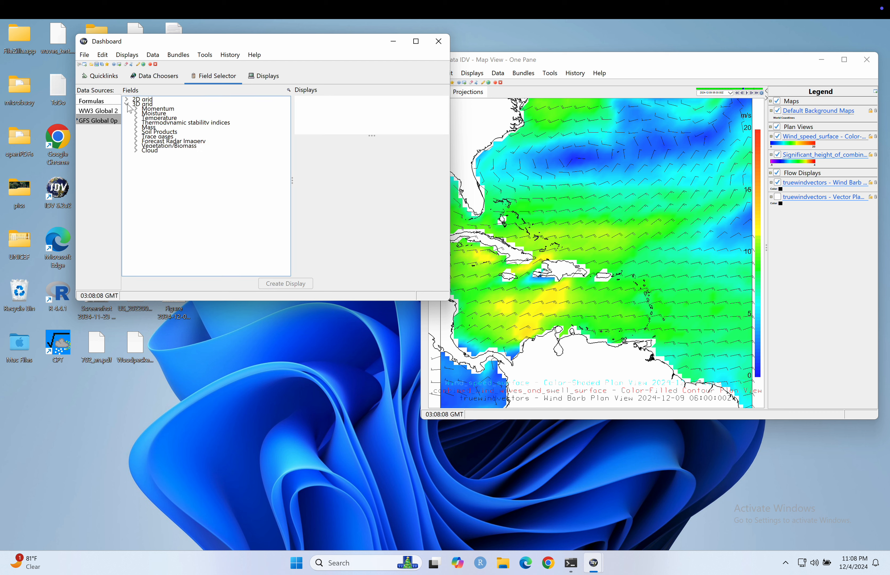
pyautogui.click(136, 127)
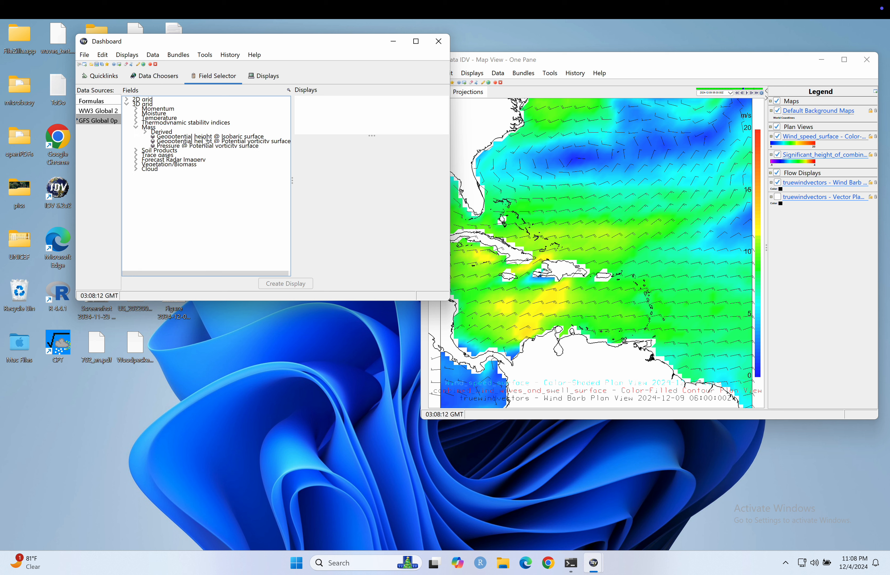
pyautogui.click(127, 100)
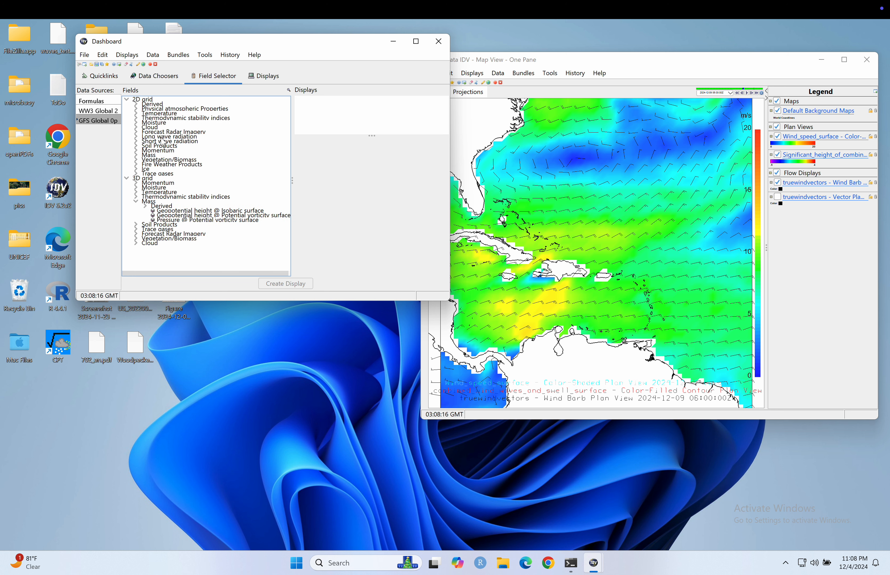
pyautogui.click(136, 155)
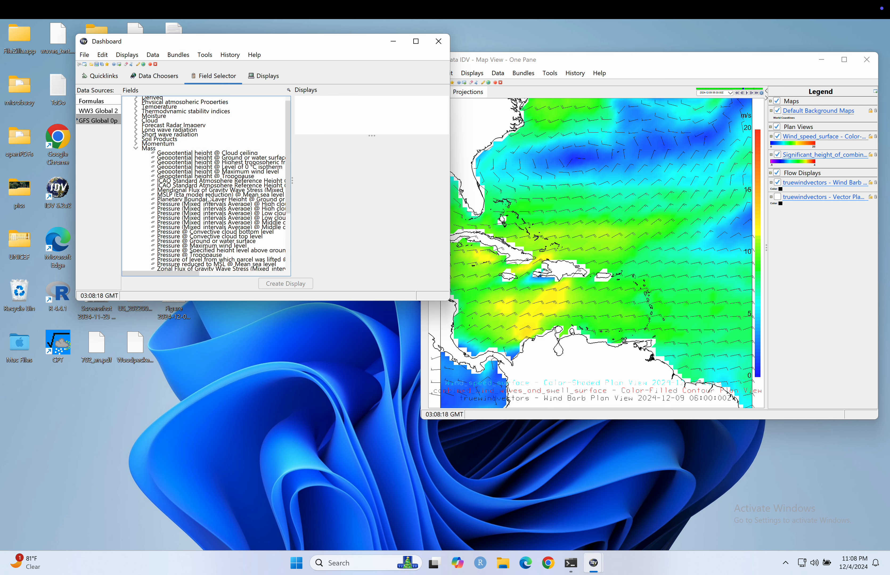
pyautogui.scroll(-3, 206, 199)
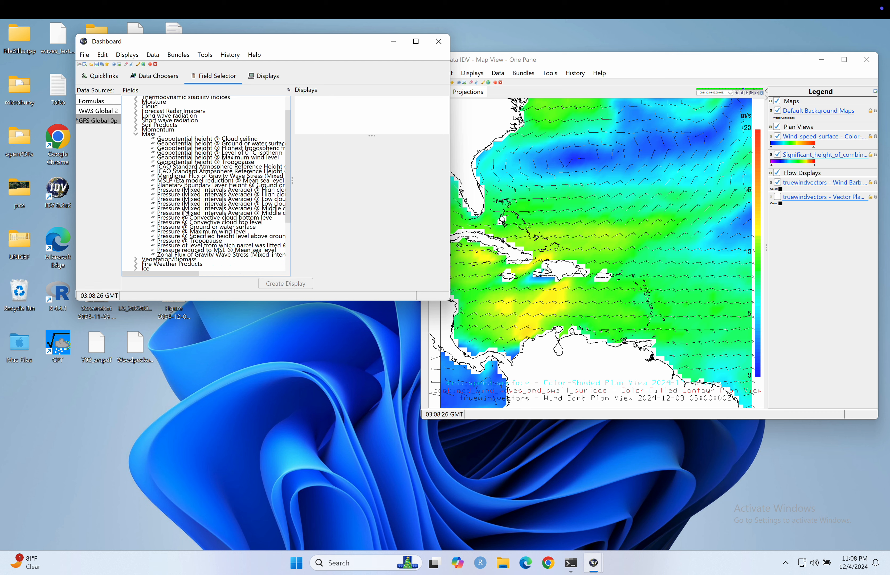
pyautogui.click(215, 250)
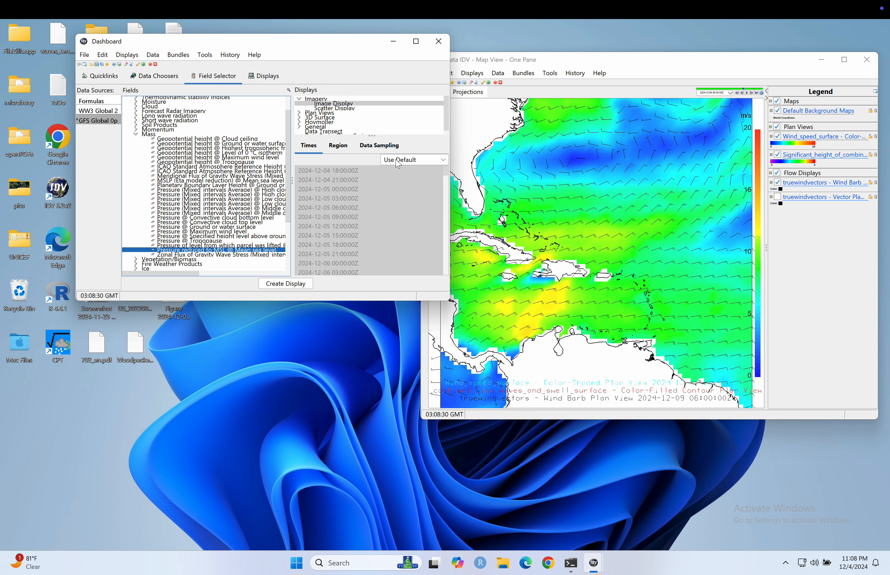
# Step: Show the region setting for the sea-level pressure field and expand its available Plan Views display types
pyautogui.click(338, 145)
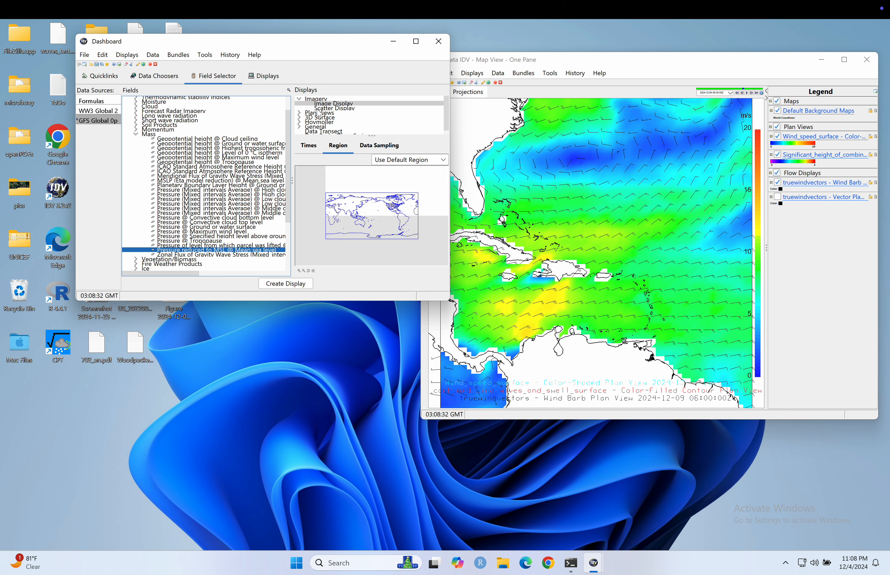
pyautogui.click(299, 99)
pyautogui.click(299, 104)
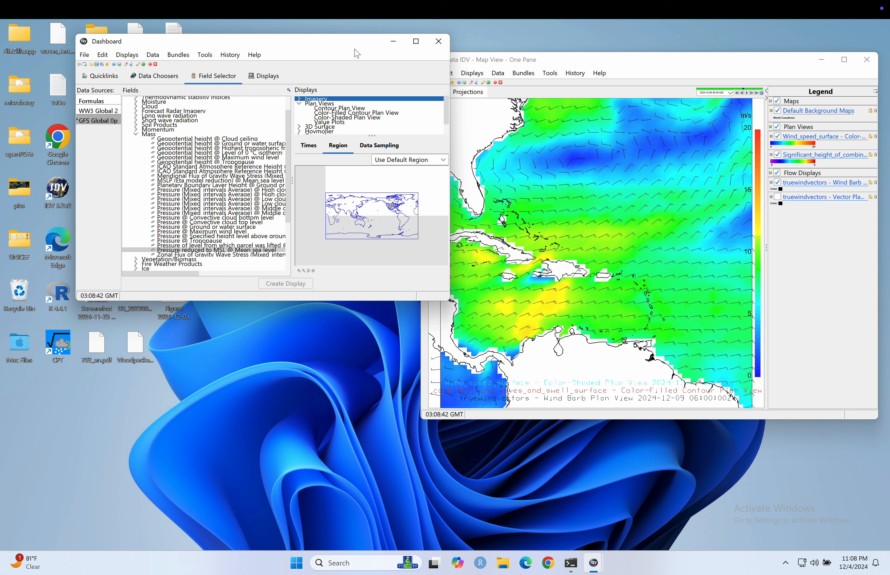
# Step: Separate the Dashboard from the map window and capture the current map view as test.png in the home folder
pyautogui.moveTo(333, 44); pyautogui.dragTo(276, 52)
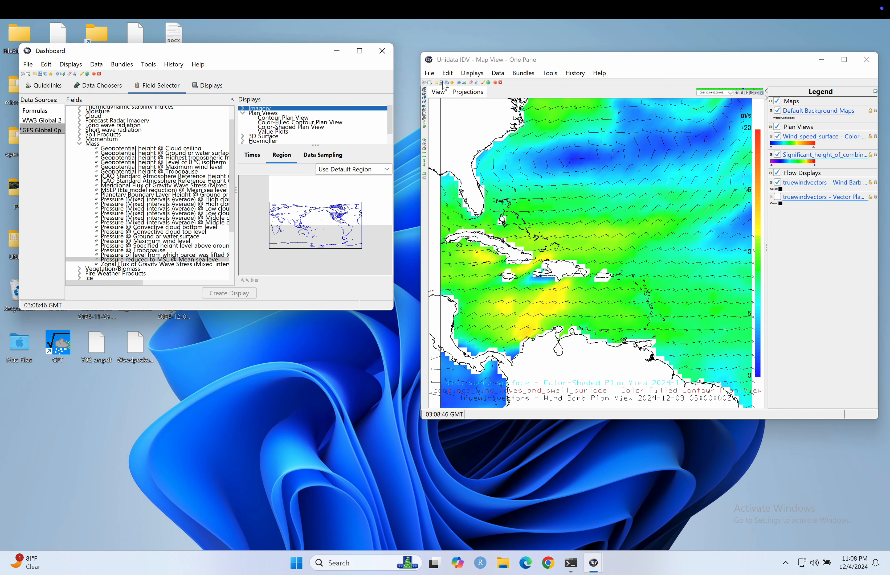
pyautogui.click(437, 92)
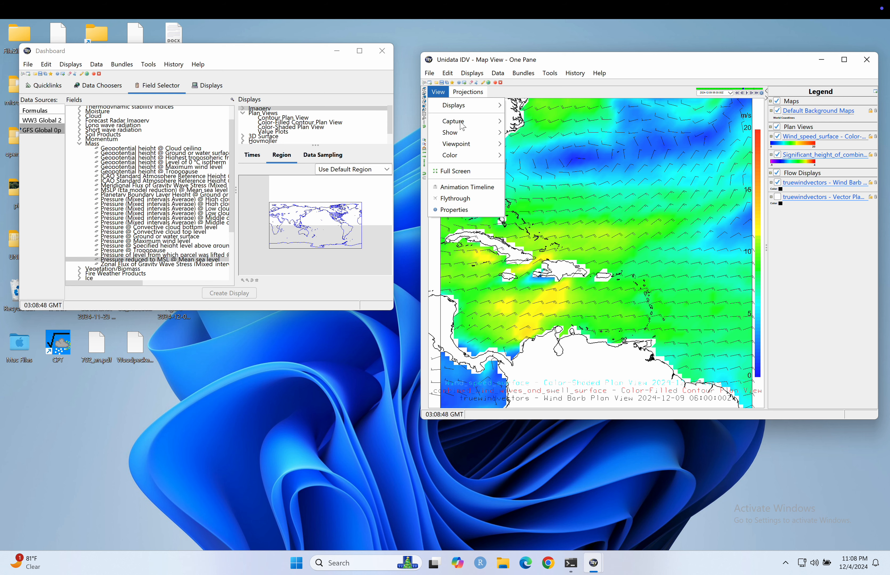
pyautogui.click(520, 124)
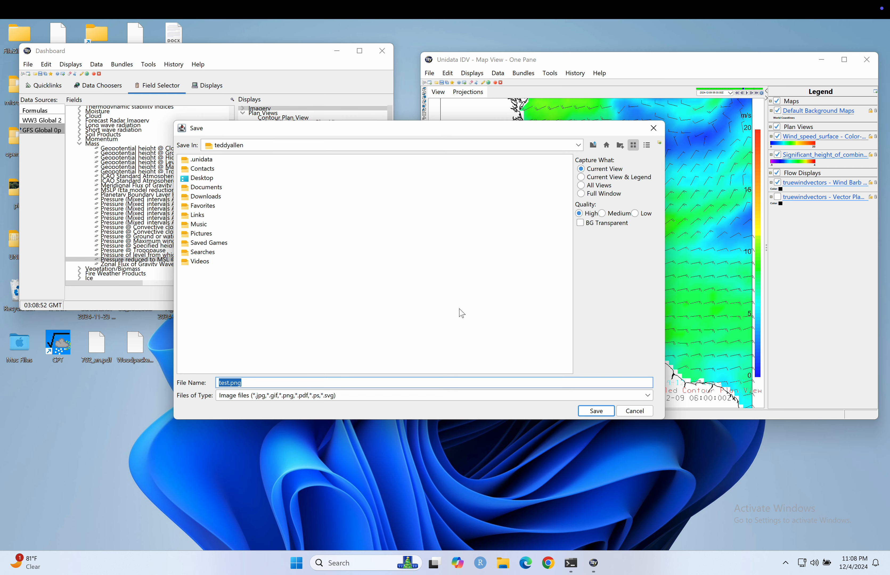
pyautogui.click(599, 411)
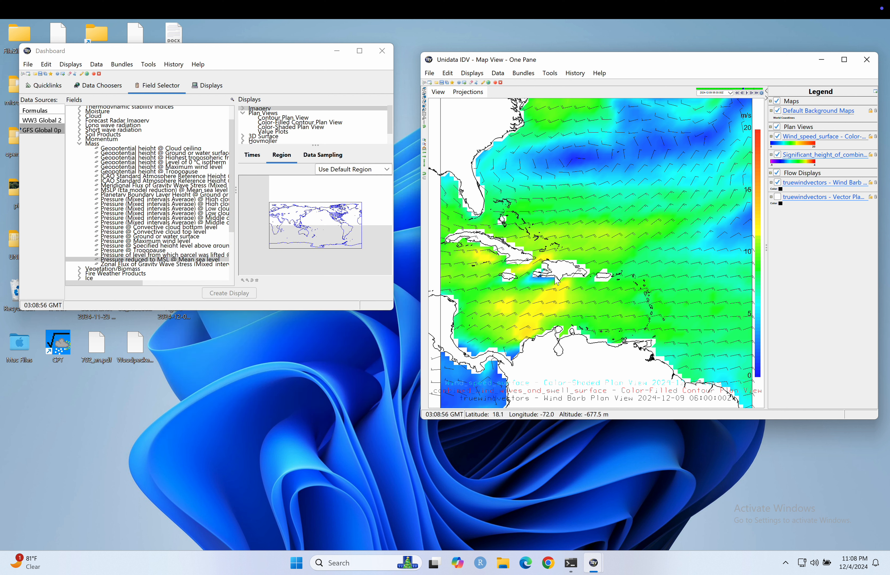
# Step: Capture the current map view again and save the high-quality image as test.png in the Desktop folder
pyautogui.click(438, 96)
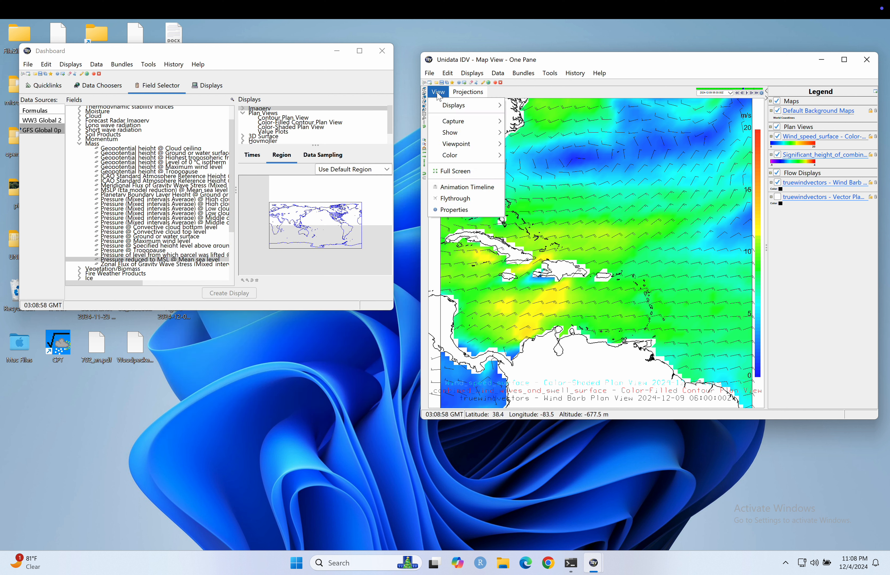
pyautogui.moveTo(457, 121)
pyautogui.click(525, 122)
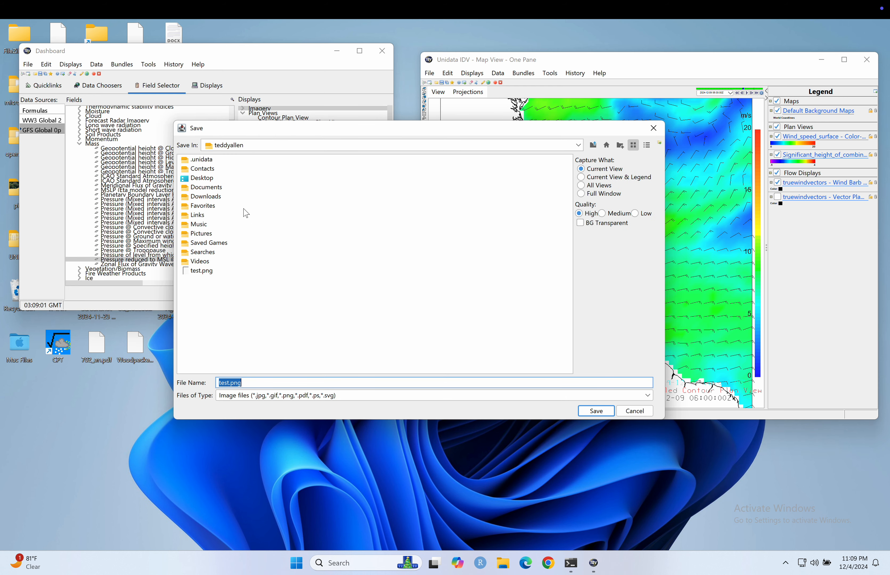
pyautogui.click(206, 179)
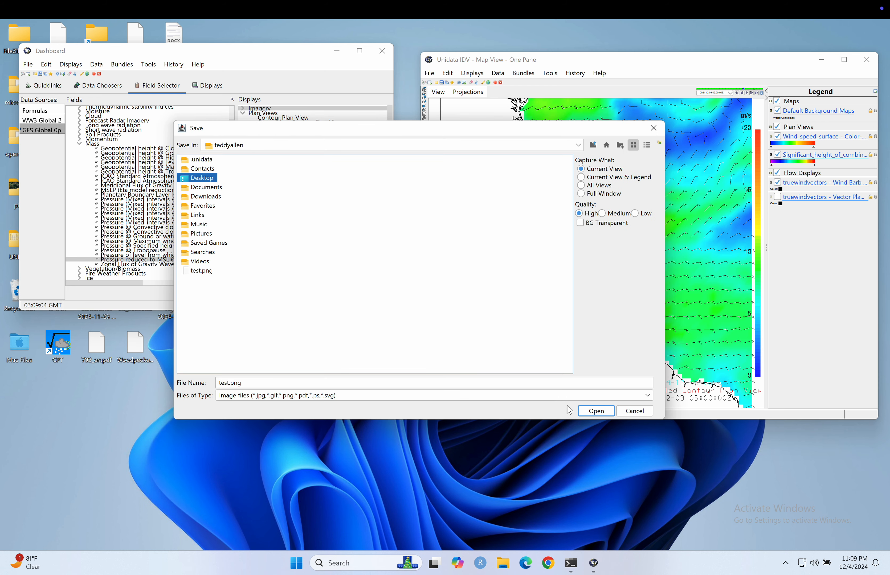
pyautogui.click(596, 411)
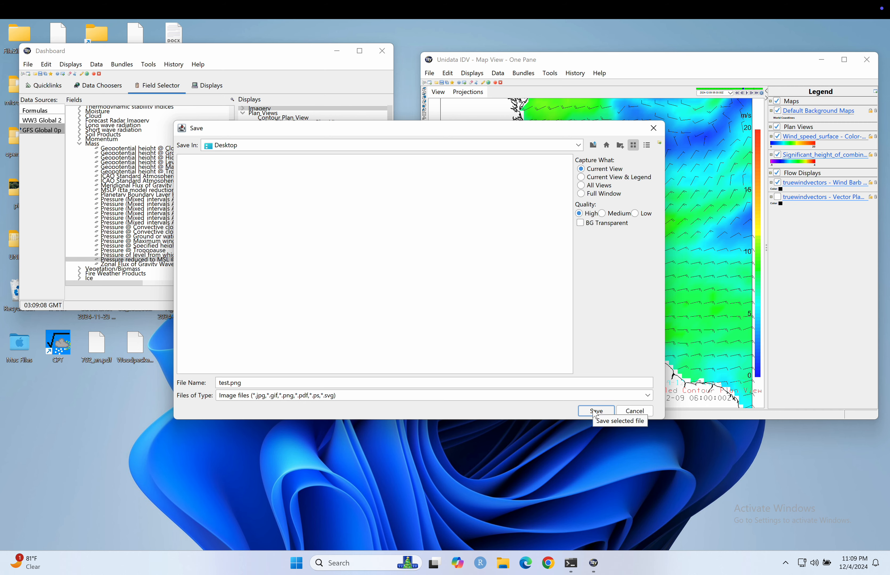
pyautogui.click(595, 412)
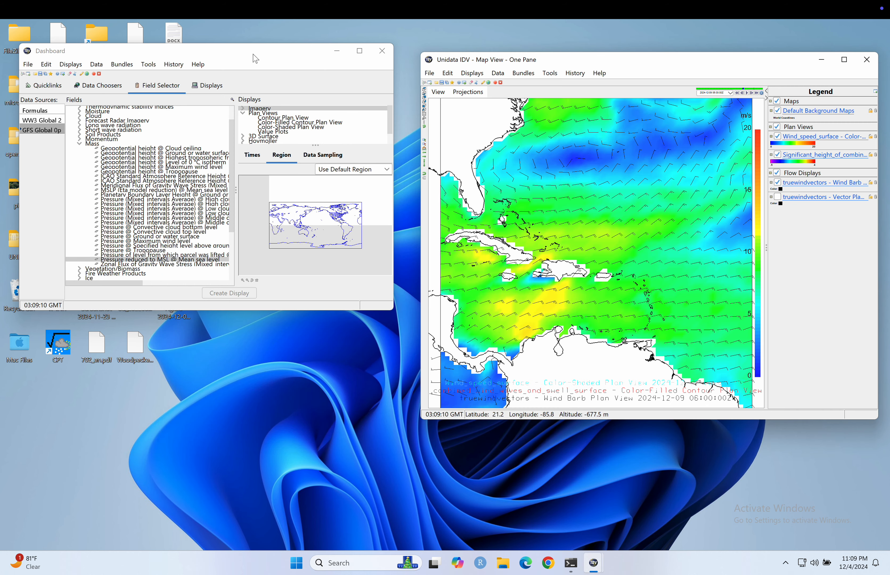
# Step: Take the Windows 11 window out of full screen to look over the Mac desktop's files, and return it to full screen
pyautogui.moveTo(241, 60); pyautogui.dragTo(531, 77)
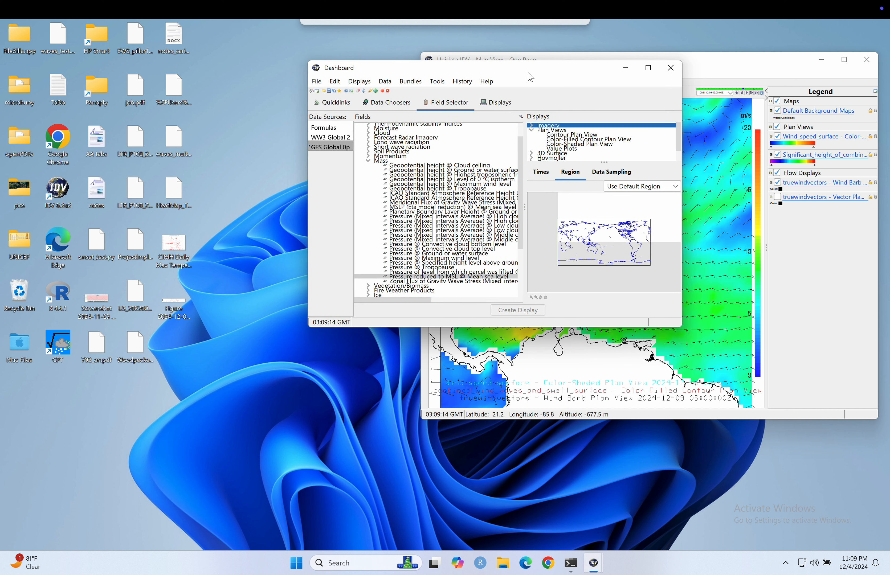
pyautogui.moveTo(531, 77); pyautogui.dragTo(373, 77)
pyautogui.moveTo(859, 12)
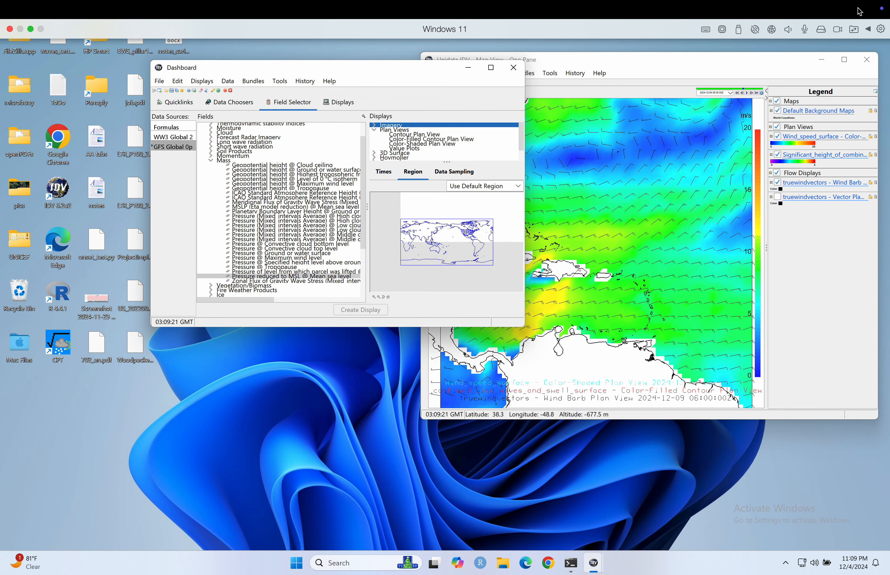
pyautogui.click(31, 29)
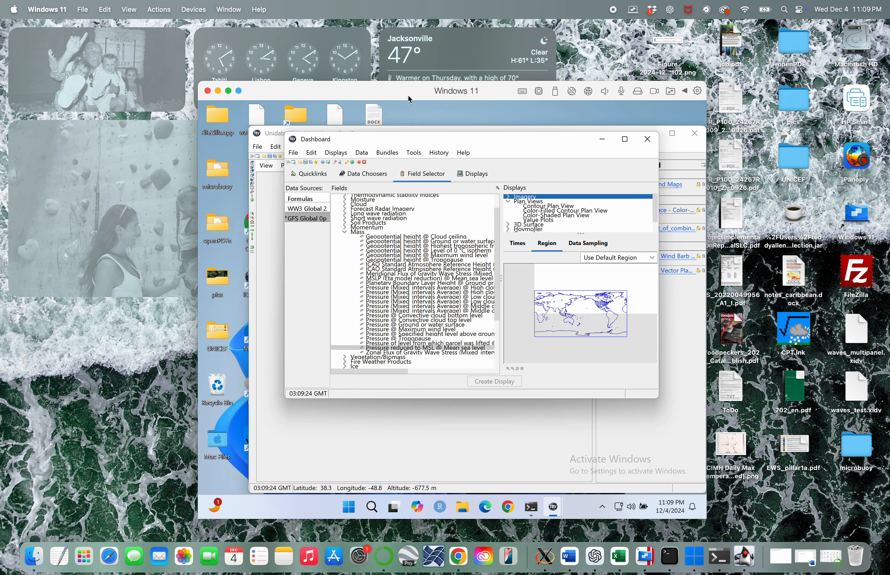
pyautogui.moveTo(410, 99); pyautogui.dragTo(208, 90)
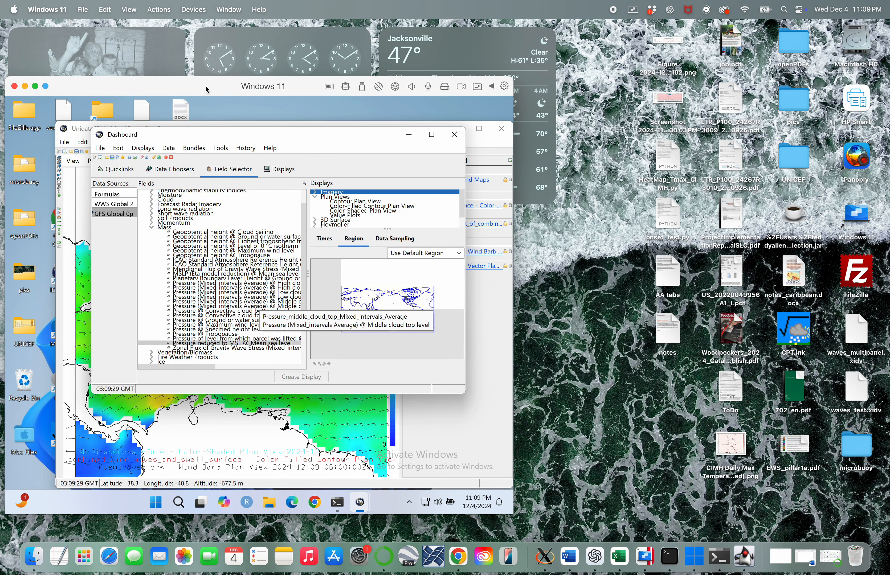
pyautogui.moveTo(207, 90); pyautogui.dragTo(363, 92)
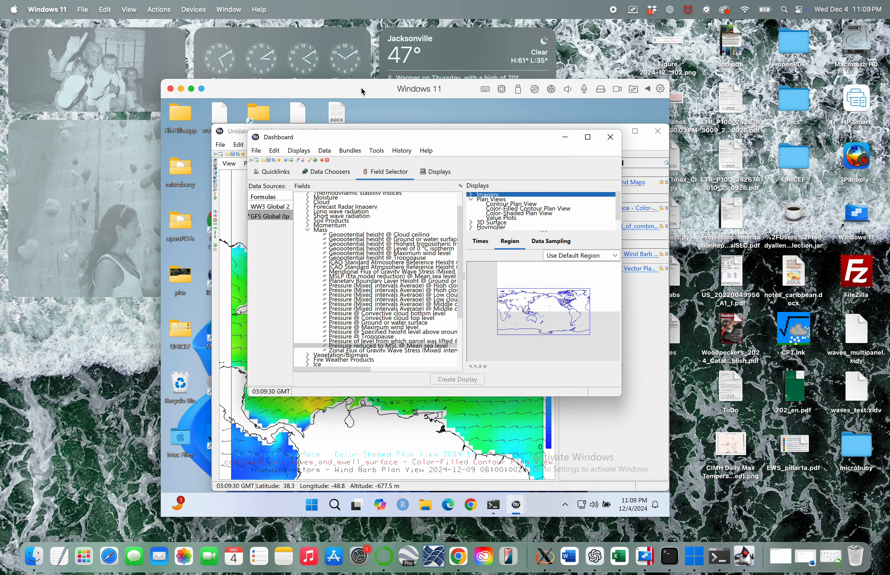
pyautogui.click(191, 89)
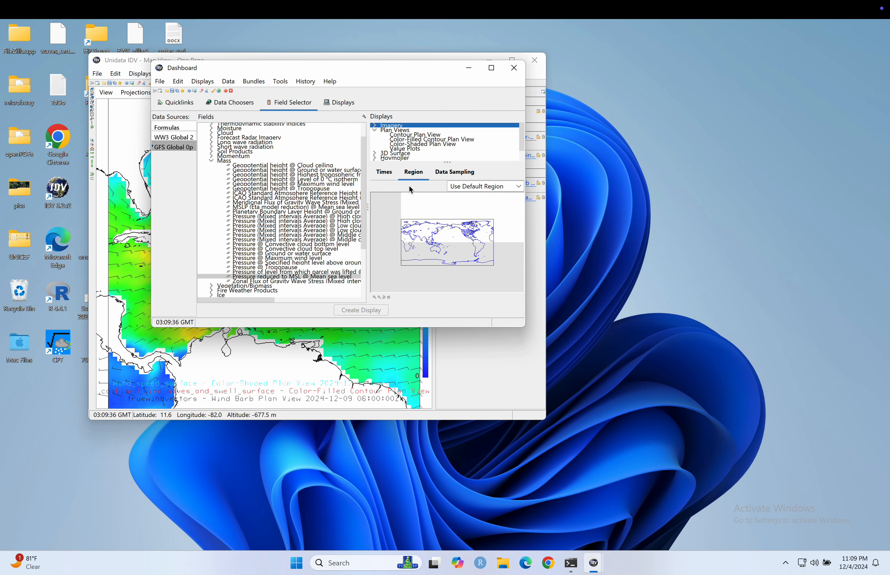
# Step: Arrange the map view and Dashboard windows side by side without overlap
pyautogui.moveTo(353, 67); pyautogui.dragTo(710, 95)
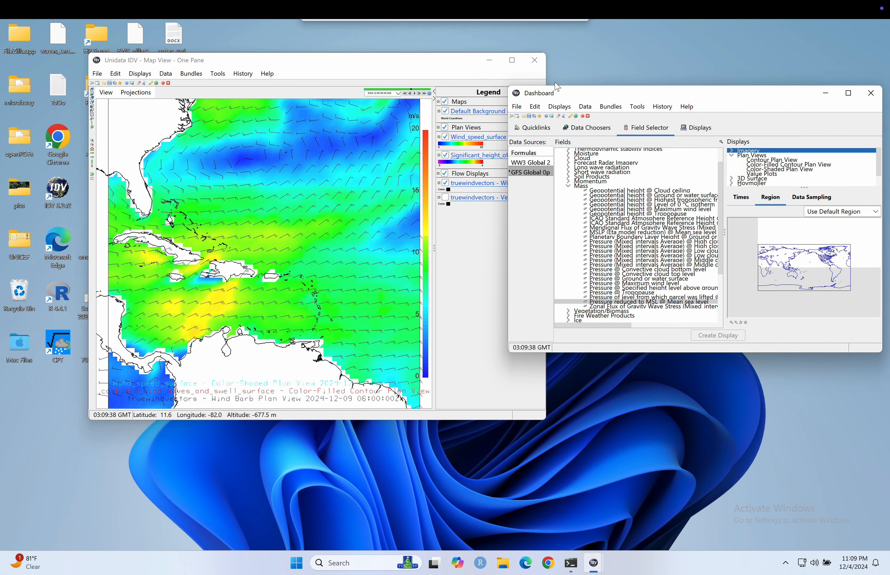
pyautogui.moveTo(406, 67); pyautogui.dragTo(360, 99)
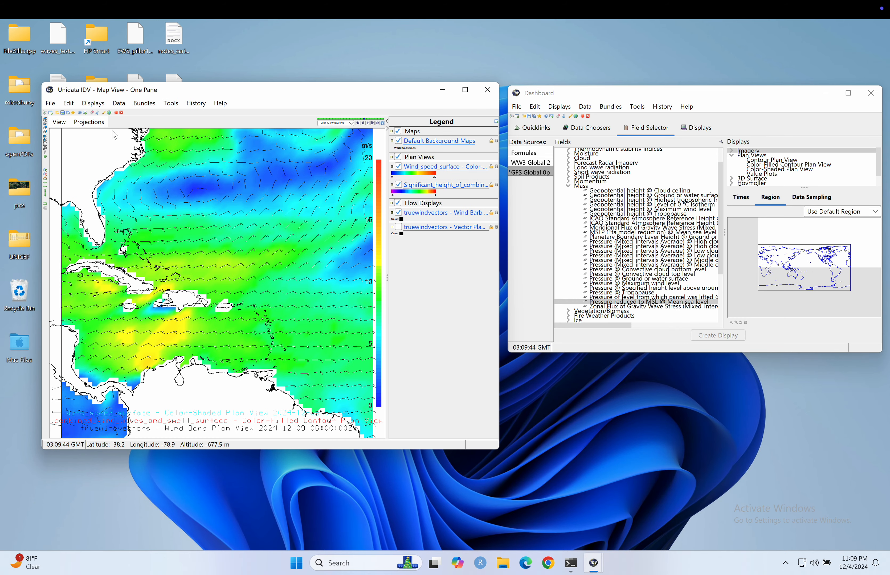
# Step: Capture the current map view as a high-quality image and save it as test.png in the Mac's Desktop folder
pyautogui.click(67, 125)
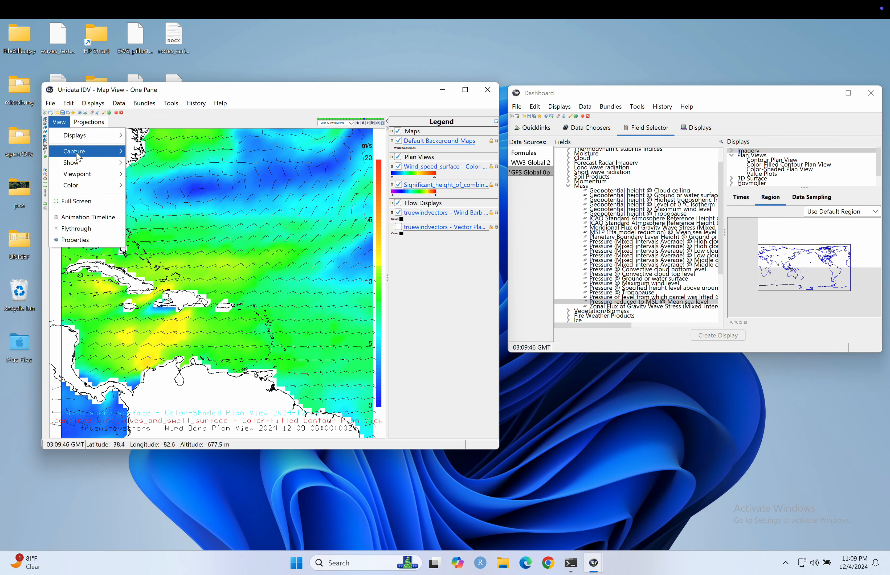
pyautogui.moveTo(77, 153)
pyautogui.click(153, 151)
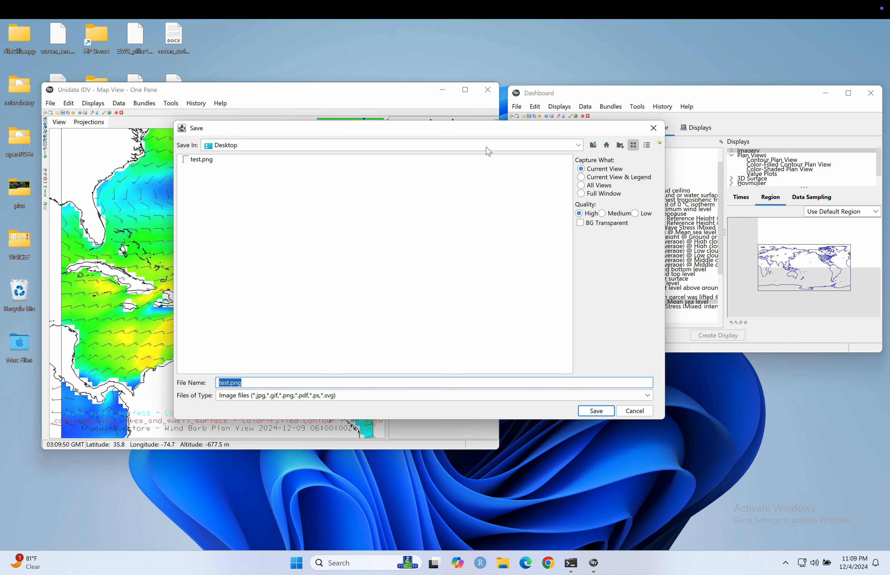
pyautogui.click(579, 146)
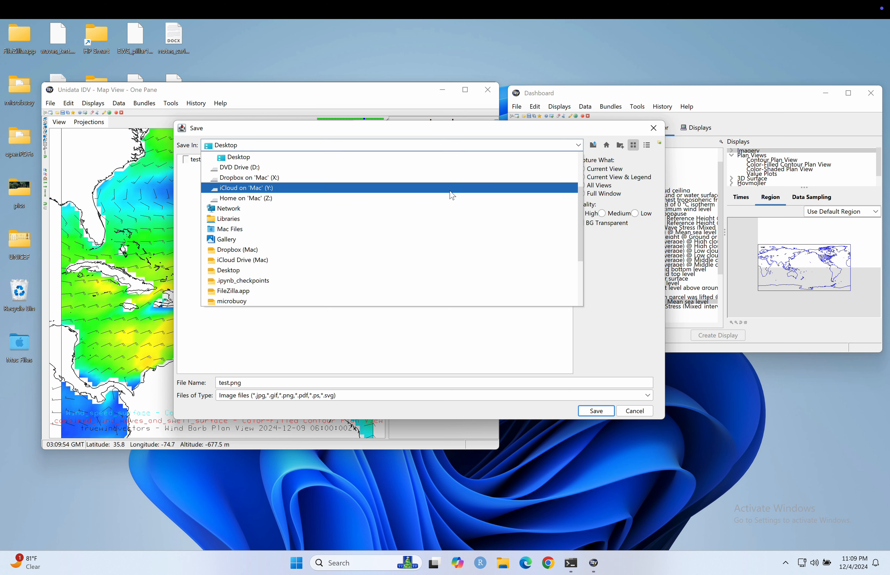
pyautogui.click(329, 274)
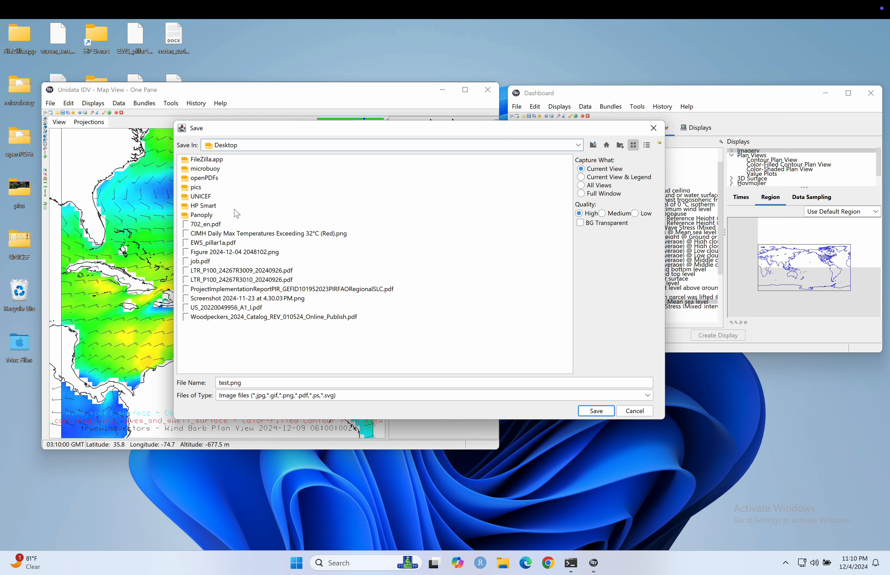
pyautogui.click(595, 411)
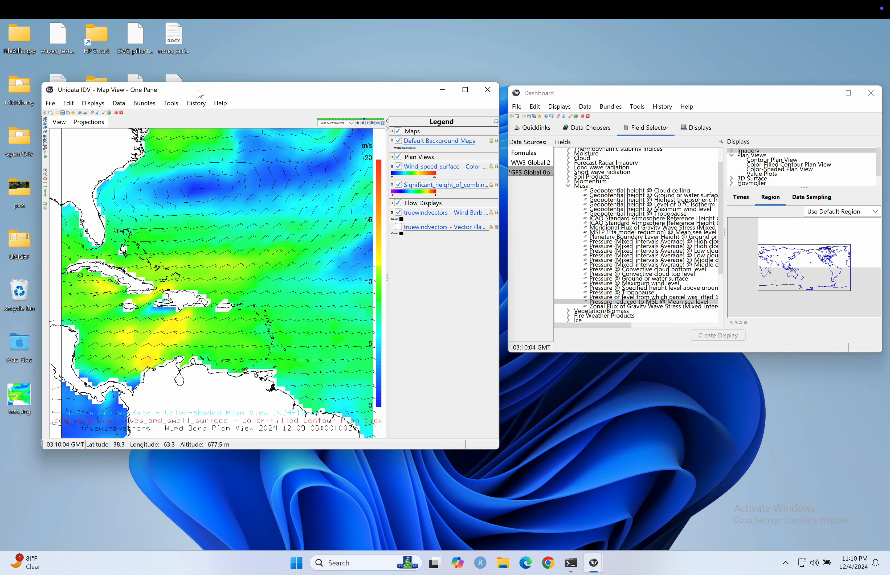
# Step: Uncover the desktop files and open the saved test.png with Preview (Mac), just once
pyautogui.moveTo(198, 91); pyautogui.dragTo(465, 80)
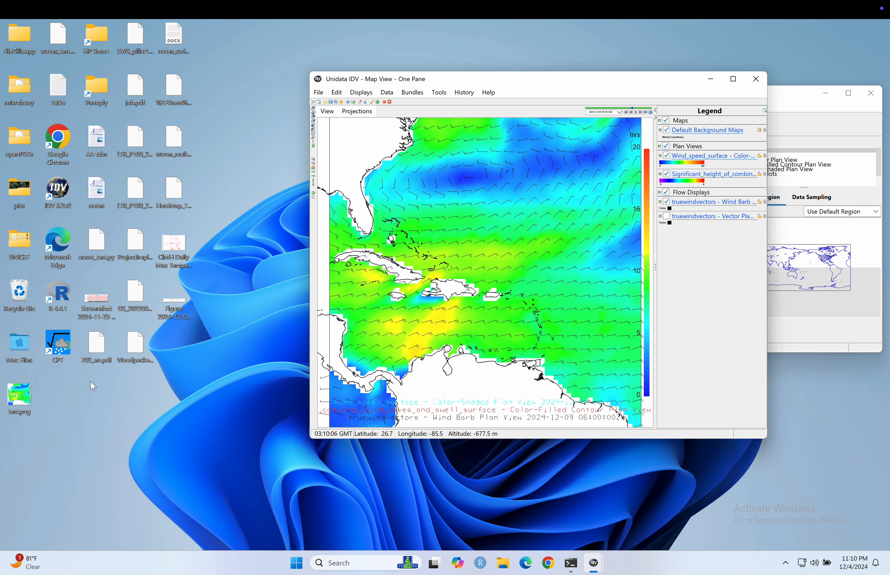
pyautogui.doubleClick(18, 397)
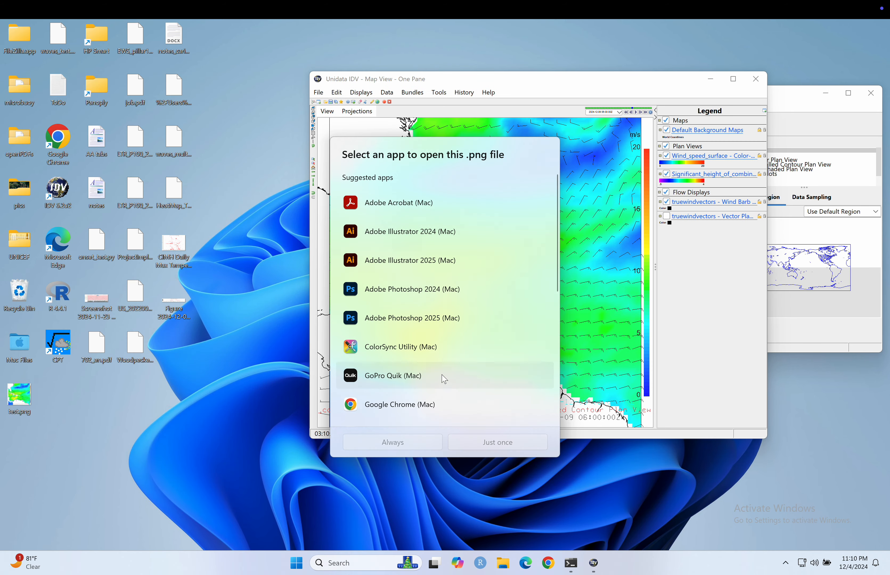
pyautogui.scroll(-2, 445, 358)
pyautogui.scroll(-4, 445, 357)
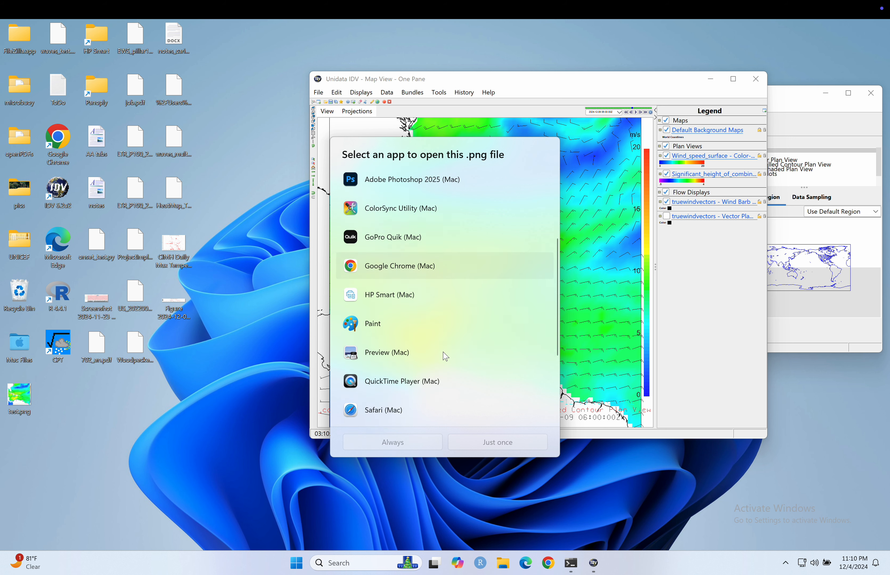
pyautogui.scroll(-5, 427, 336)
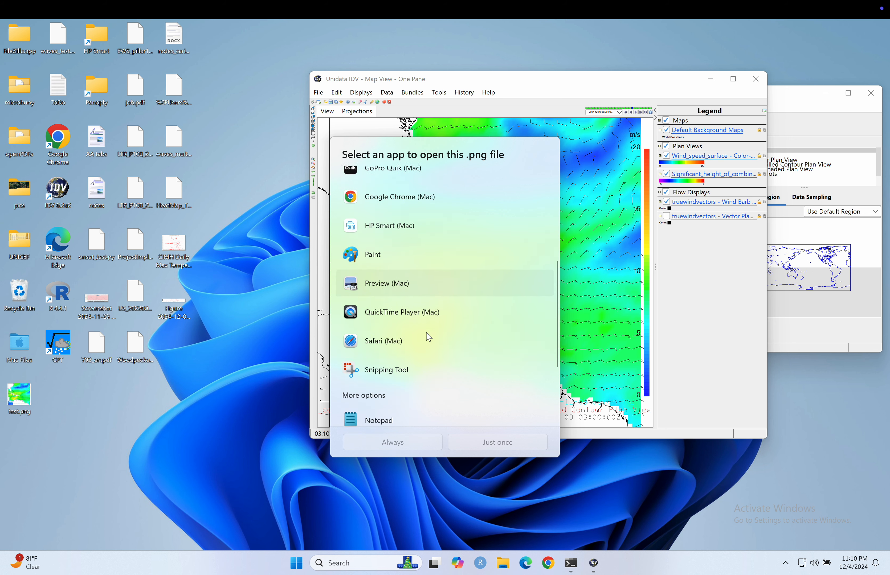
pyautogui.scroll(2, 428, 337)
pyautogui.scroll(6, 428, 337)
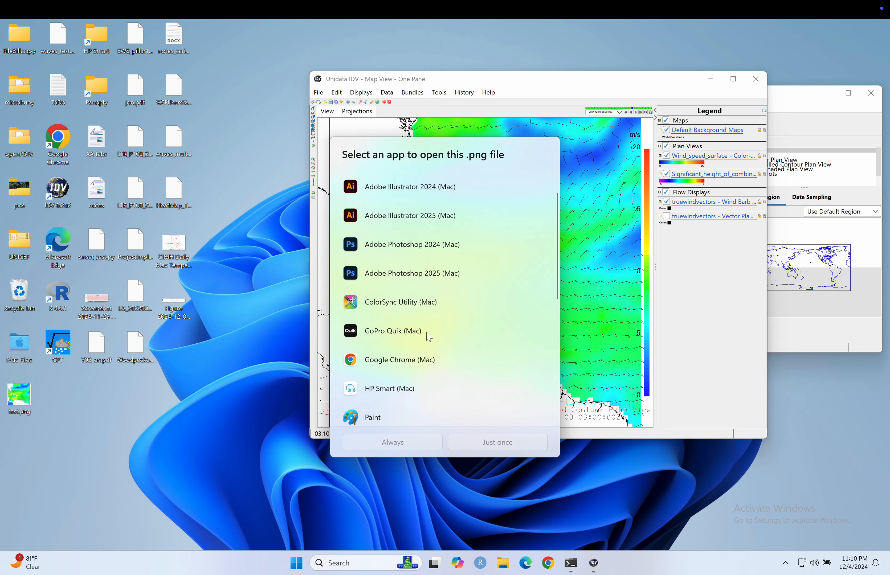
pyautogui.scroll(-5, 427, 337)
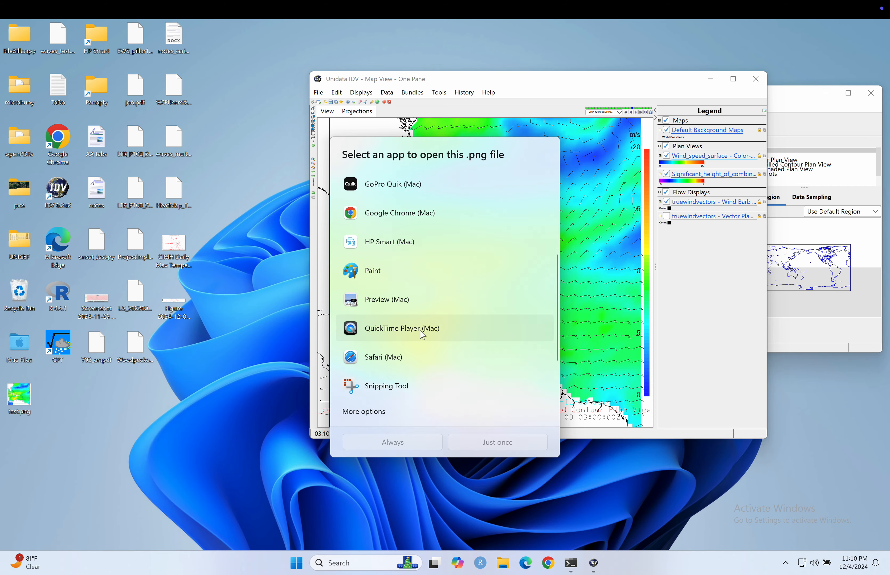
pyautogui.click(390, 303)
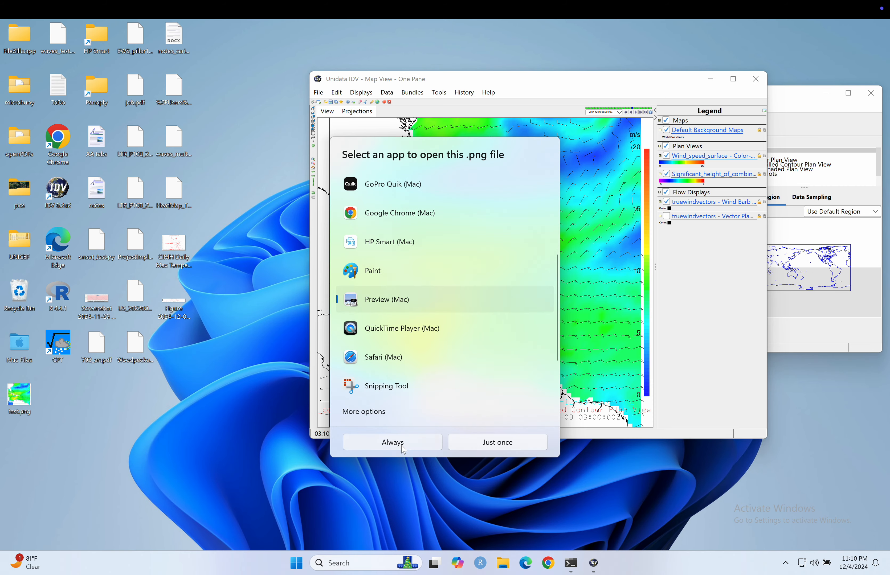
pyautogui.click(498, 446)
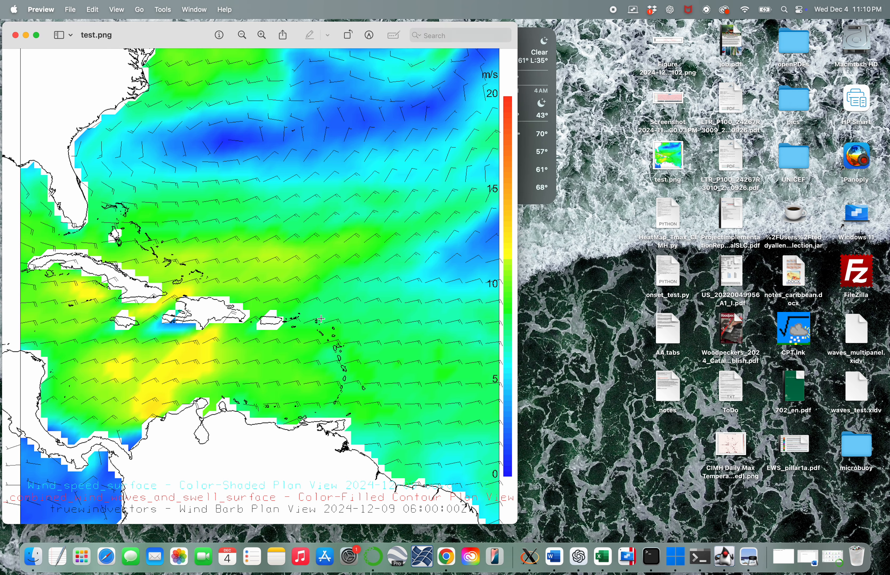
# Step: Shift the Preview image window for viewing, switch back to Windows 11, and place the map view window beside the Dashboard
pyautogui.moveTo(176, 35); pyautogui.dragTo(319, 45)
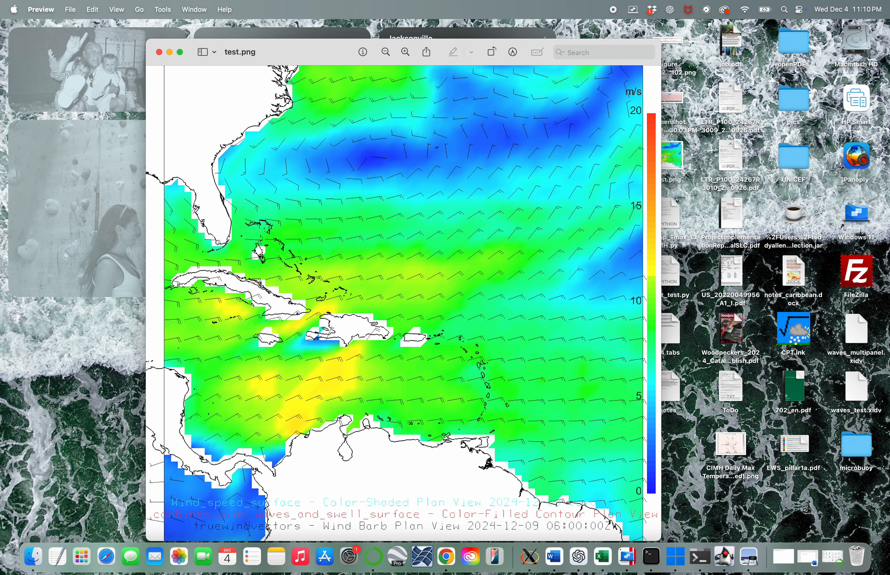
pyautogui.click(631, 556)
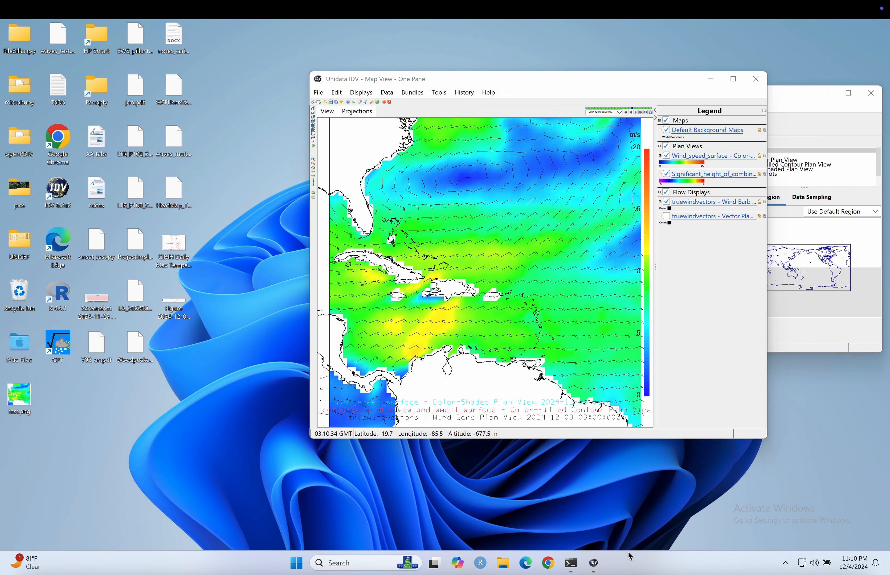
pyautogui.moveTo(564, 90); pyautogui.dragTo(359, 86)
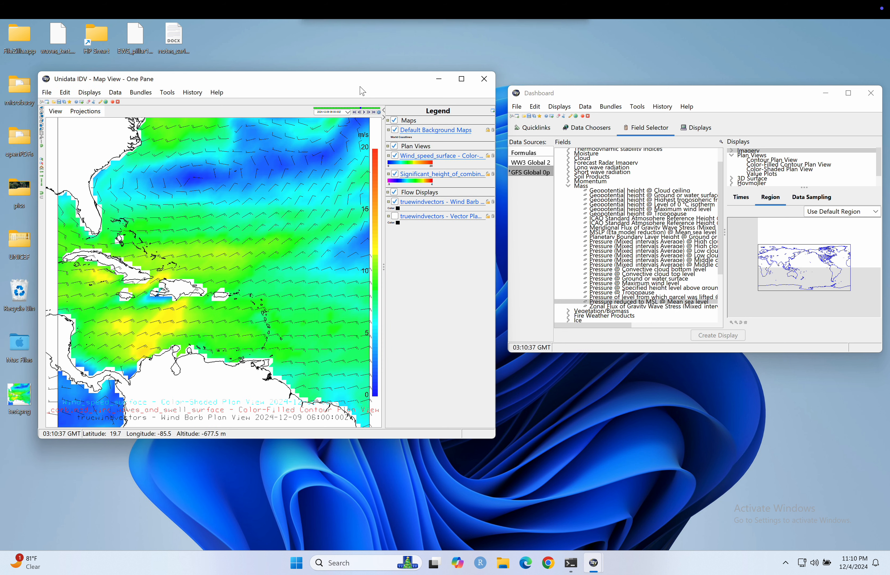
# Step: Save the session's views, displays and data sources to the Desktop as an IDV bundle (*.xidv) named WMOtraining
pyautogui.click(47, 92)
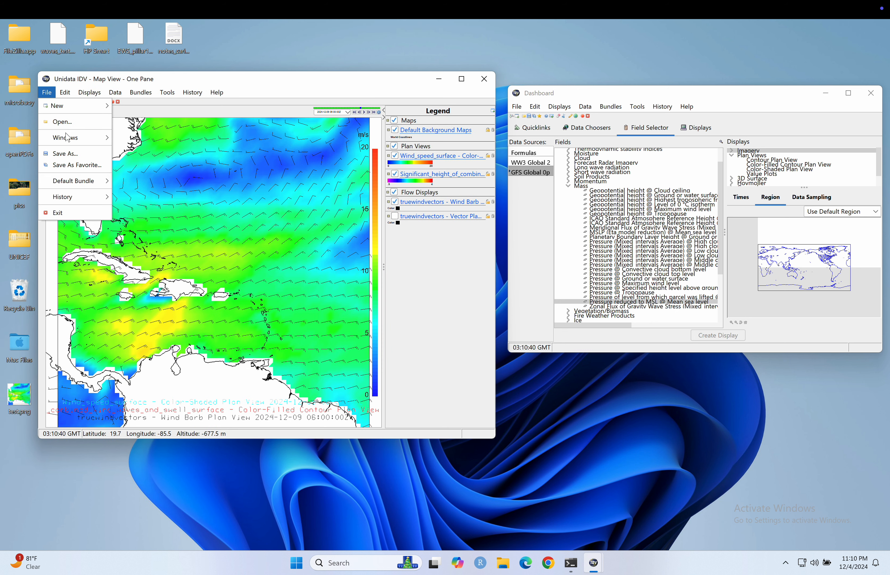
pyautogui.click(69, 156)
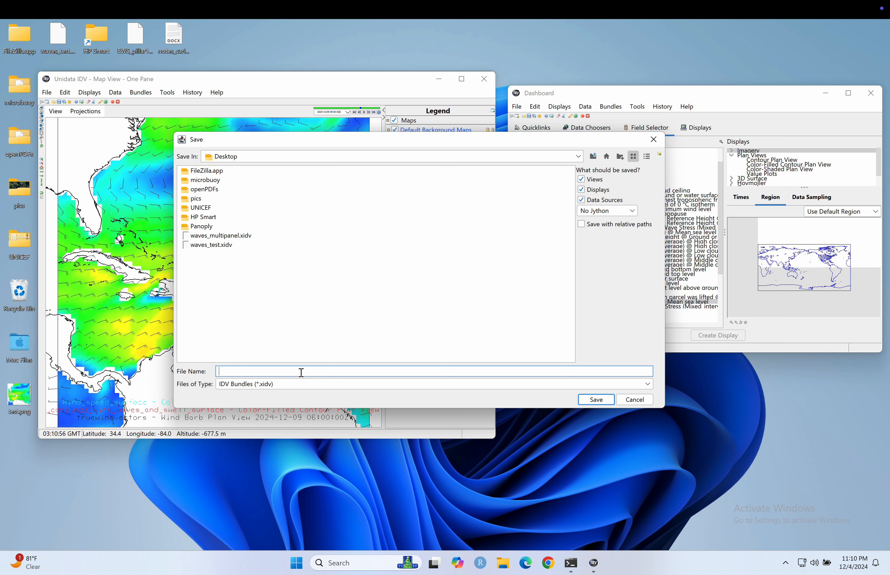
pyautogui.press('capslock')
pyautogui.write('WAV')
pyautogui.press('BackSpace')
pyautogui.press('BackSpace')
pyautogui.press('BackSpace')
pyautogui.press('BackSpace')
pyautogui.press('BackSpace')
pyautogui.write('MOtrainingmo_')
pyautogui.click(294, 385)
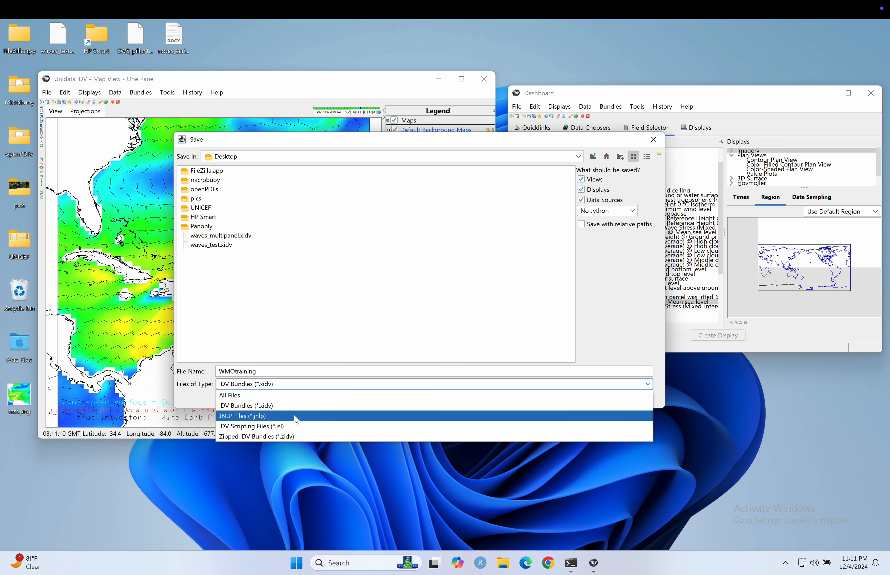
pyautogui.click(287, 407)
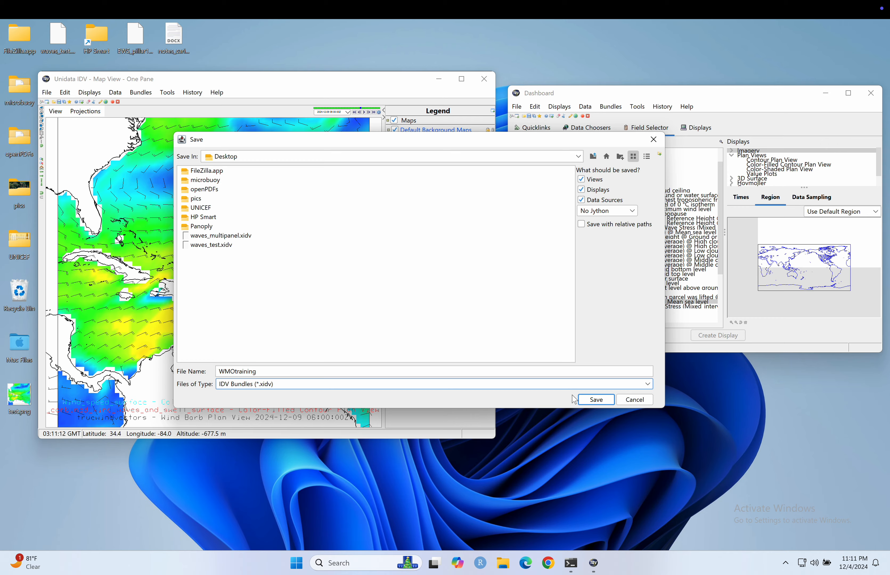
pyautogui.click(596, 400)
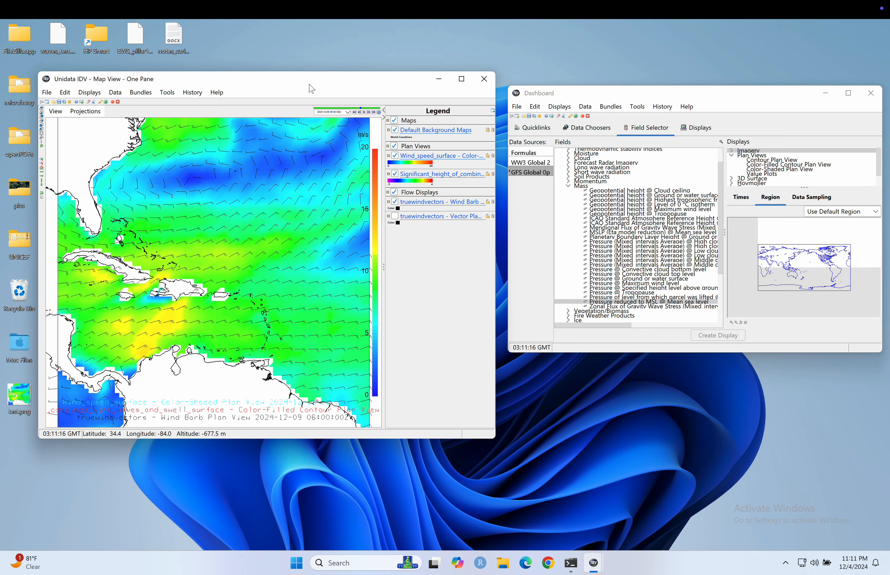
# Step: Uncover the desktop, move the WMOtraining.xidv file over one column, and put the map view window back beside the Dashboard
pyautogui.moveTo(309, 83); pyautogui.dragTo(573, 74)
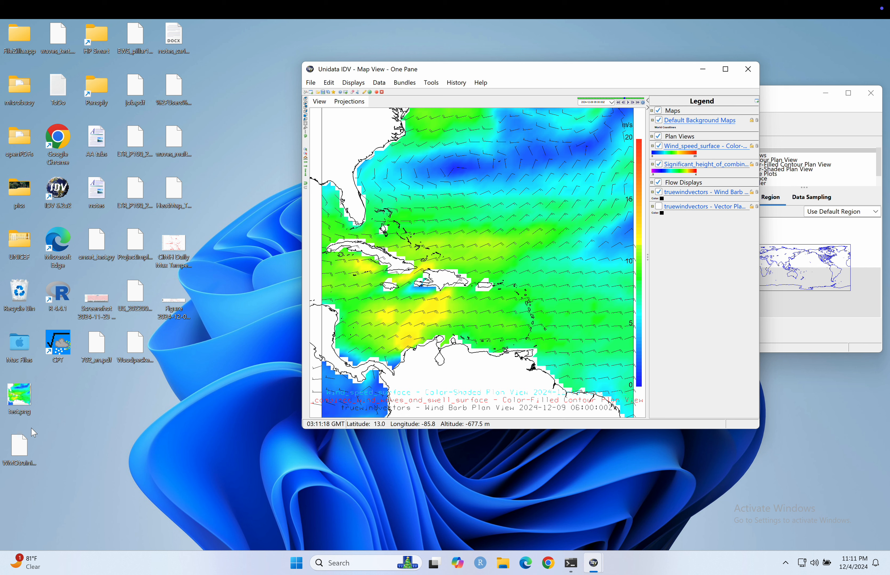
pyautogui.moveTo(15, 446); pyautogui.dragTo(72, 445)
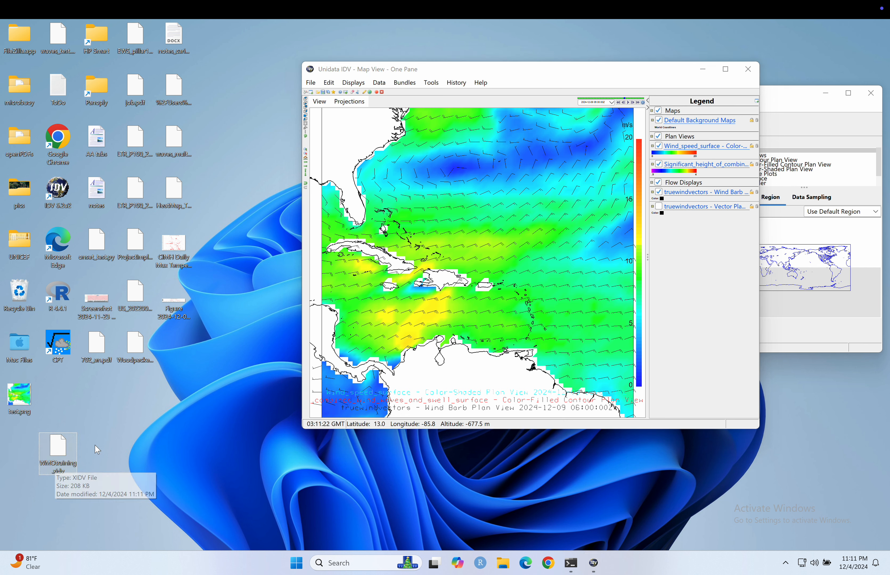
pyautogui.click(535, 79)
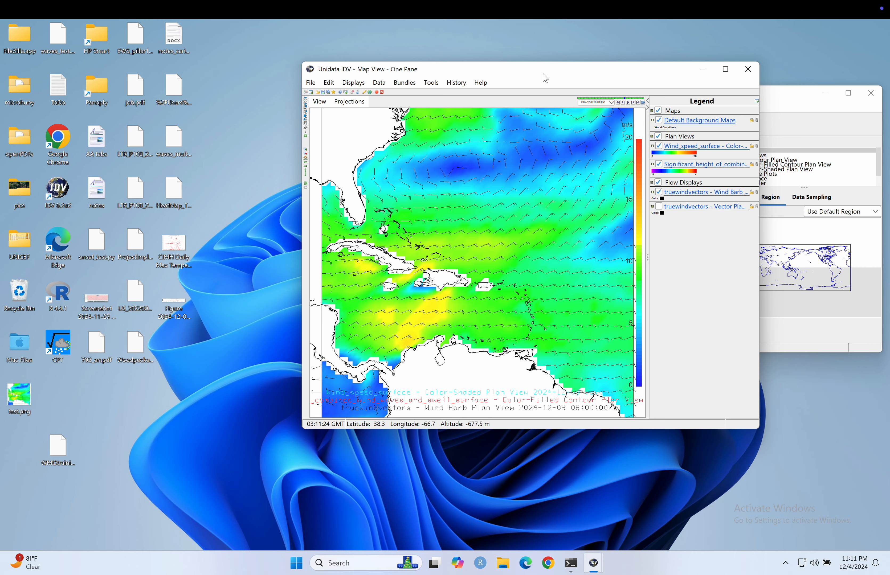
pyautogui.moveTo(546, 77); pyautogui.dragTo(314, 73)
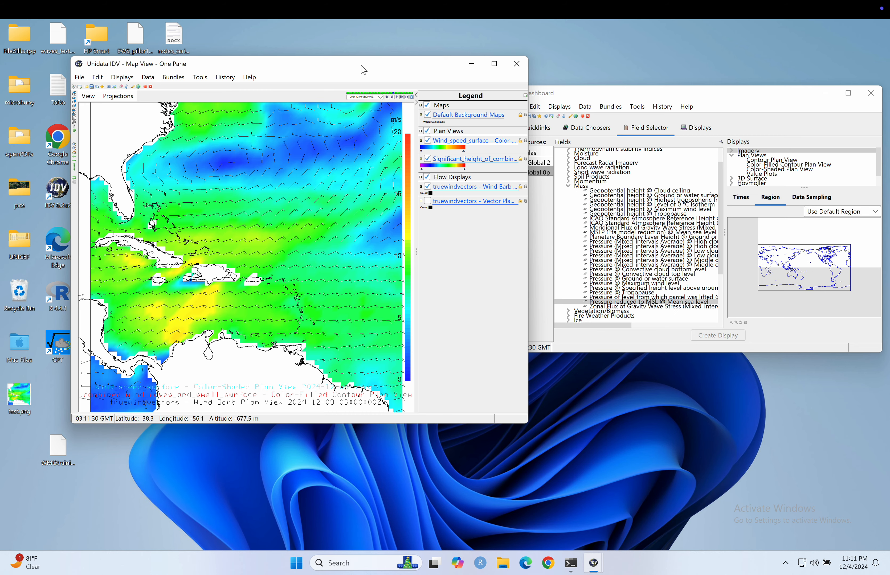
pyautogui.moveTo(363, 69); pyautogui.dragTo(320, 69)
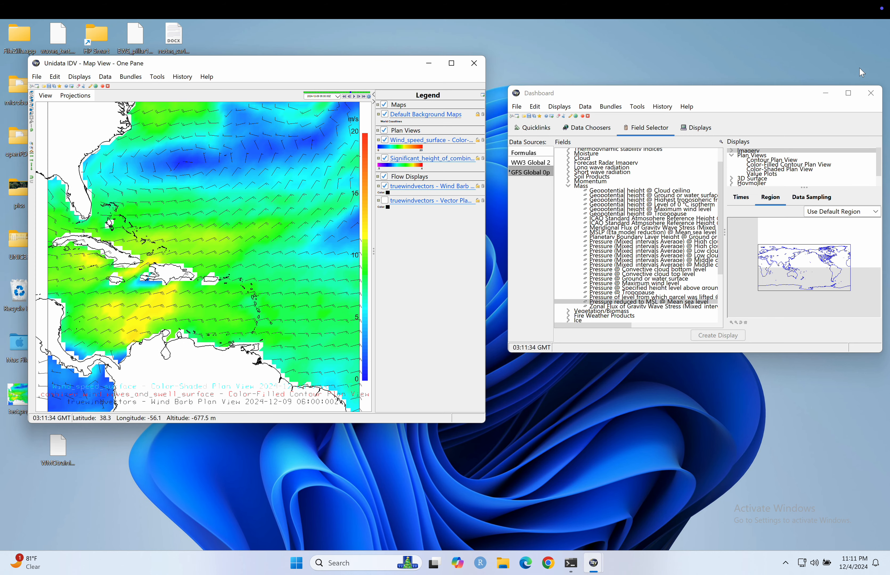
# Step: Close the Dashboard and the map view window, and confirm exiting IDV
pyautogui.click(871, 93)
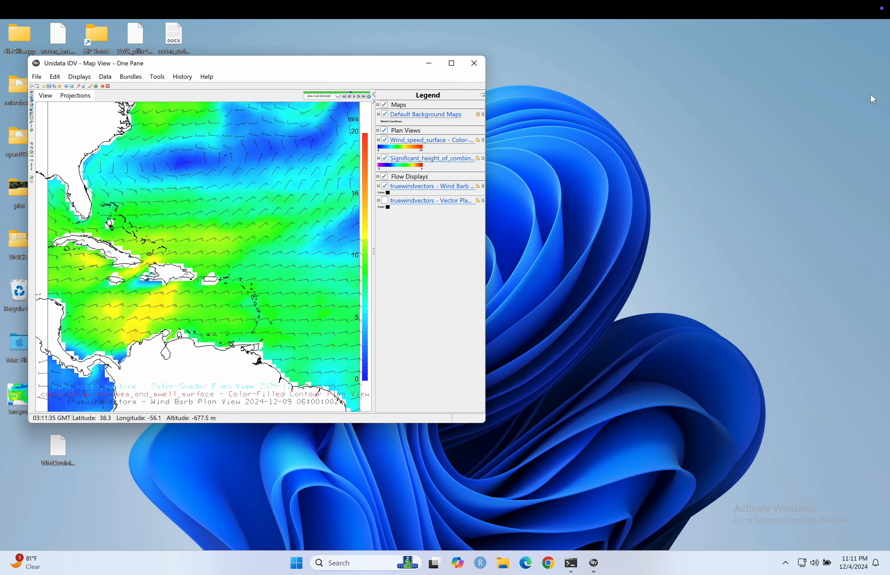
pyautogui.click(474, 63)
pyautogui.click(256, 259)
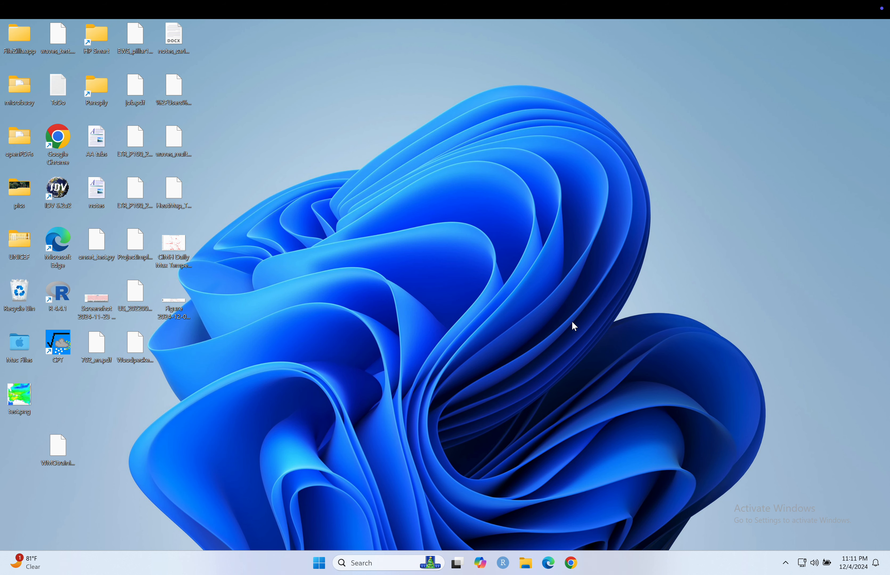
# Step: Launch IDV 6.2u2 from the desktop, dismiss the Help Tips, and separate the map view and Dashboard windows
pyautogui.doubleClick(58, 188)
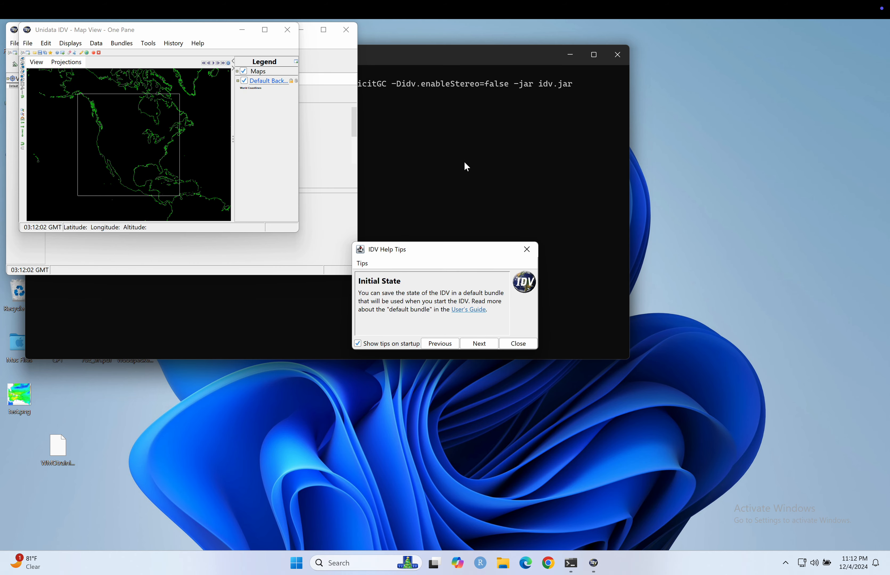
pyautogui.click(518, 344)
pyautogui.moveTo(182, 34); pyautogui.dragTo(648, 101)
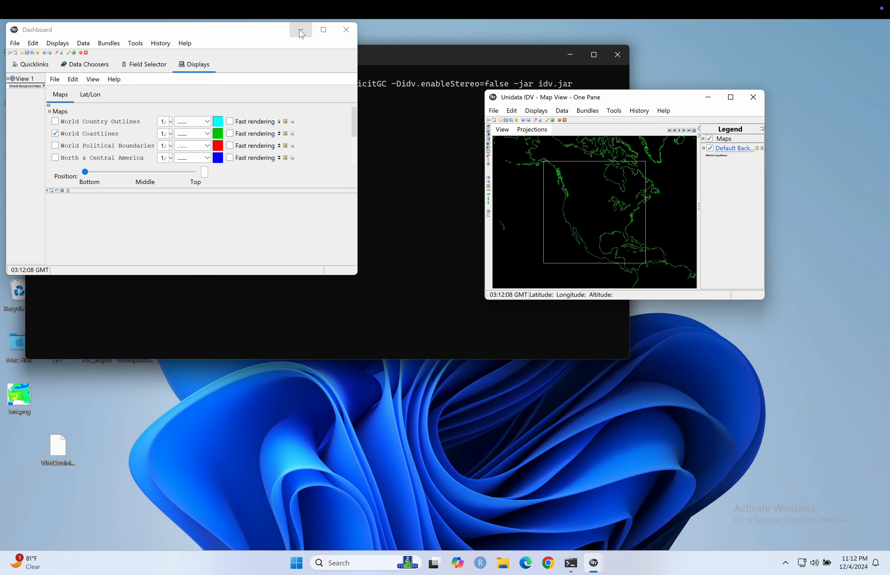
pyautogui.moveTo(242, 36); pyautogui.dragTo(348, 85)
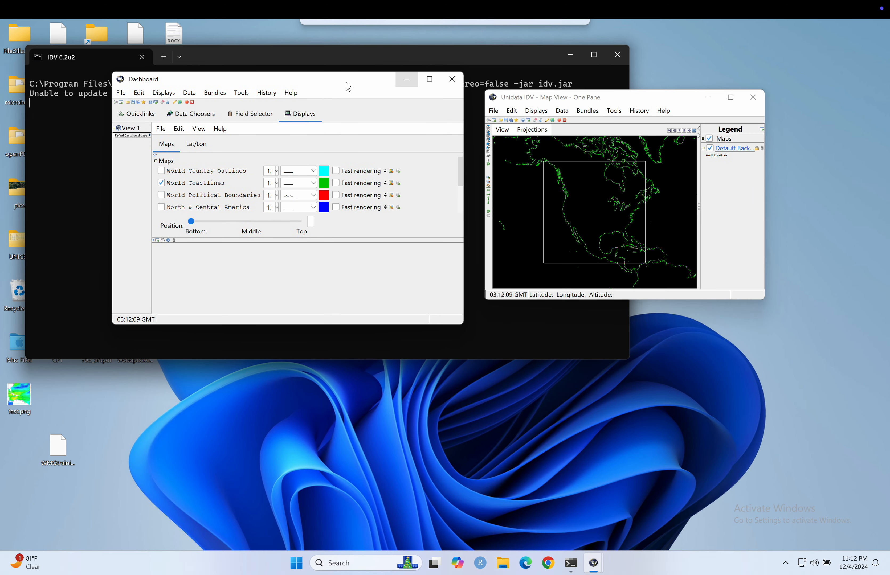
# Step: Open the WMOtraining.xidv bundle from the Desktop, removing all displays and data and adding its displays to the current windows
pyautogui.click(128, 102)
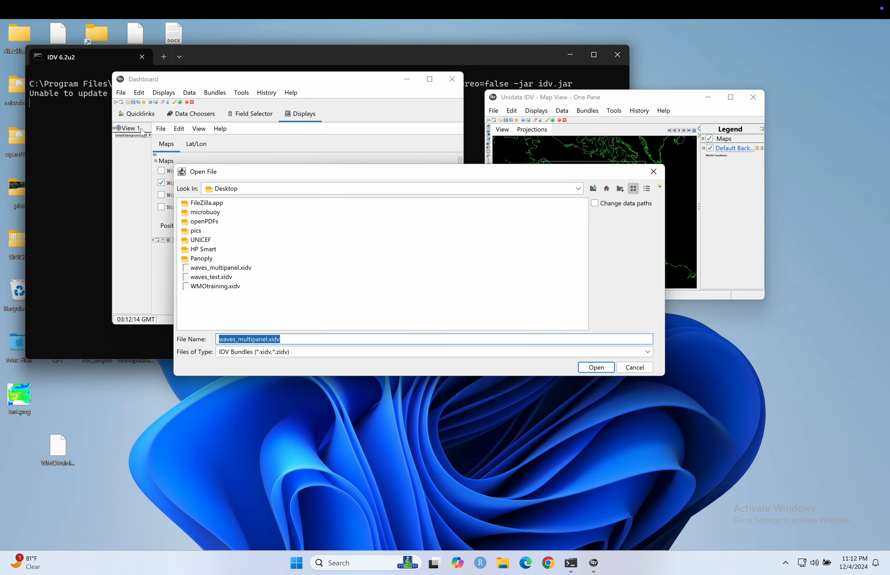
pyautogui.click(211, 288)
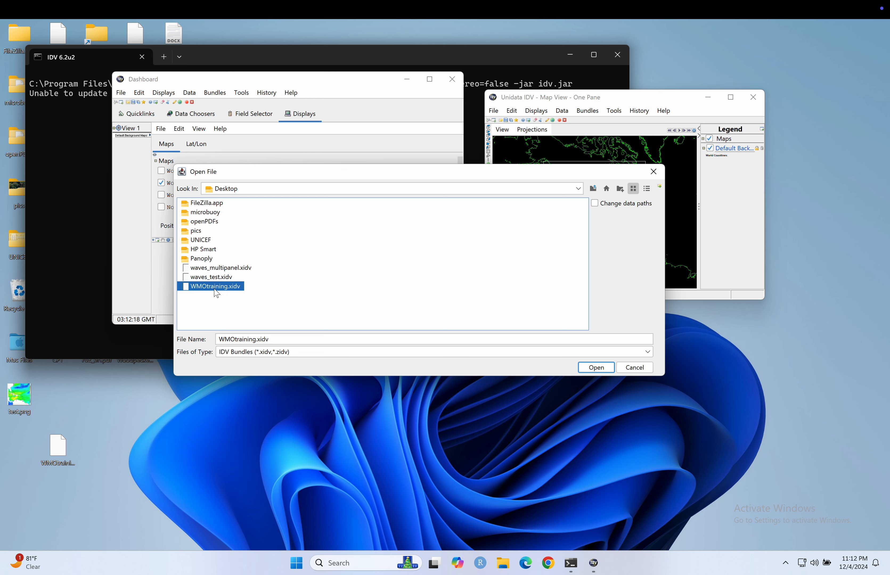
pyautogui.click(592, 368)
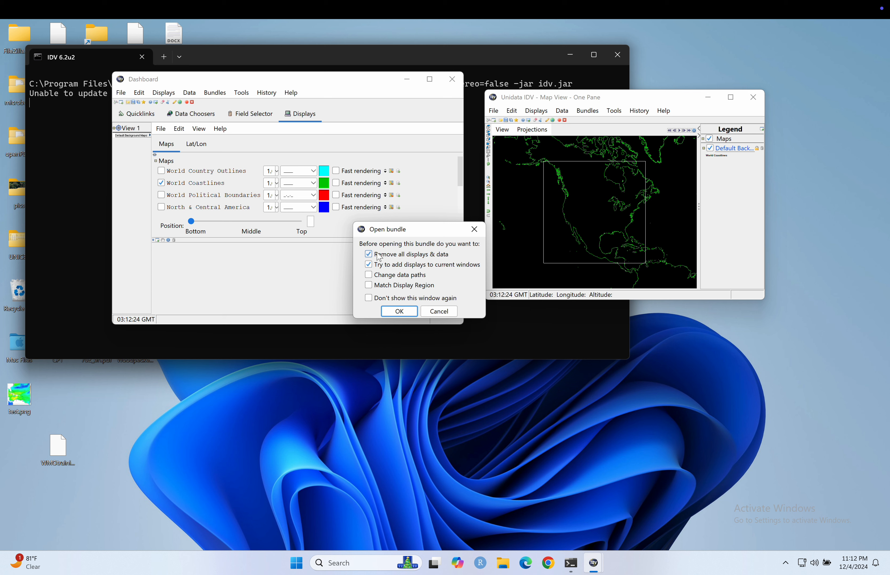
pyautogui.click(398, 312)
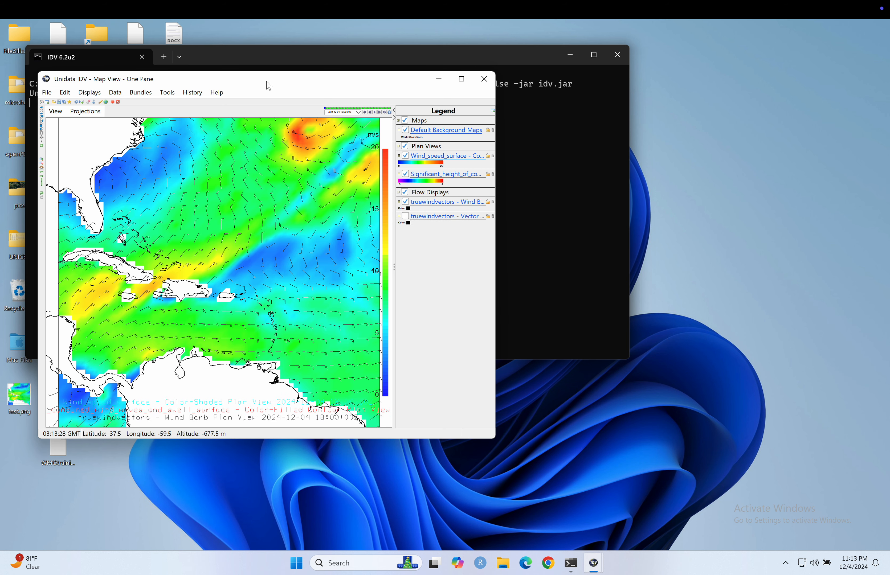
# Step: Arrange the Dashboard and the reloaded map view window side by side without overlap
pyautogui.moveTo(202, 79); pyautogui.dragTo(488, 100)
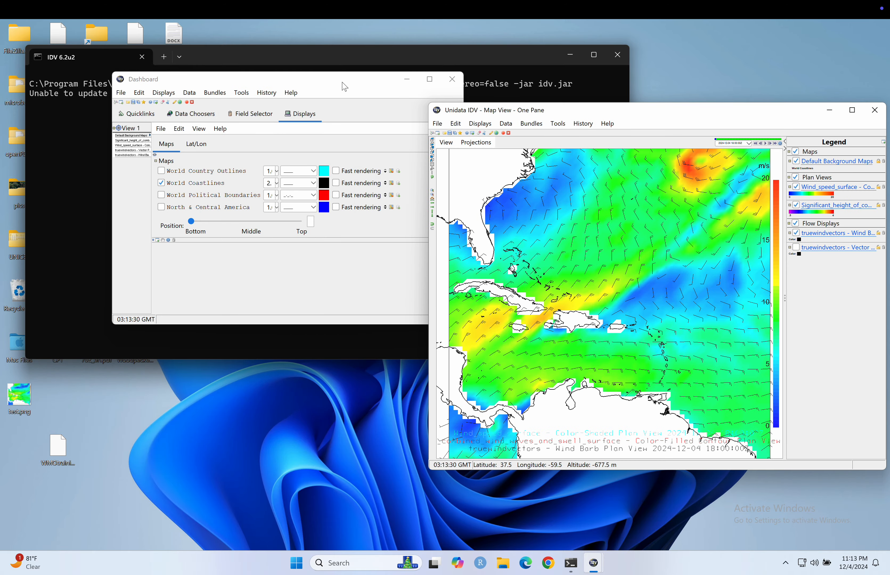
pyautogui.moveTo(343, 80); pyautogui.dragTo(259, 138)
pyautogui.moveTo(695, 120); pyautogui.dragTo(661, 110)
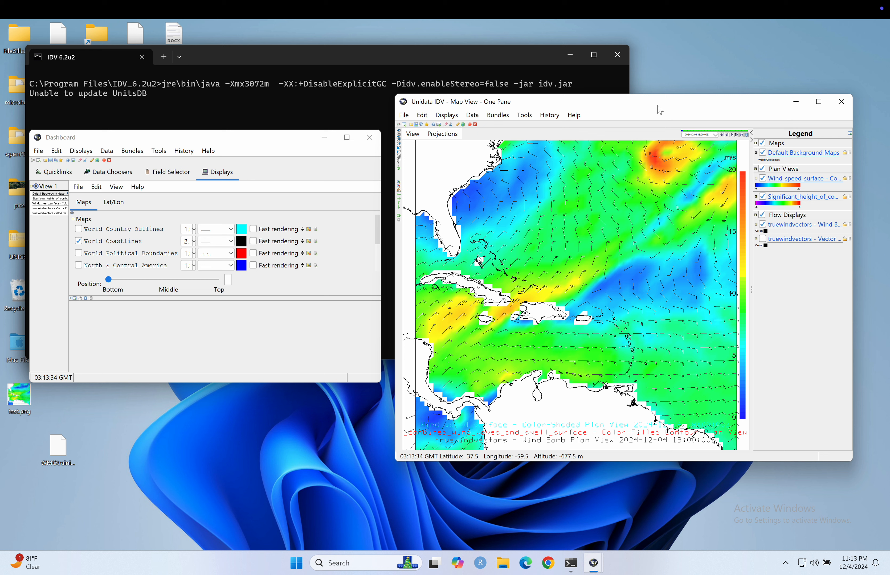